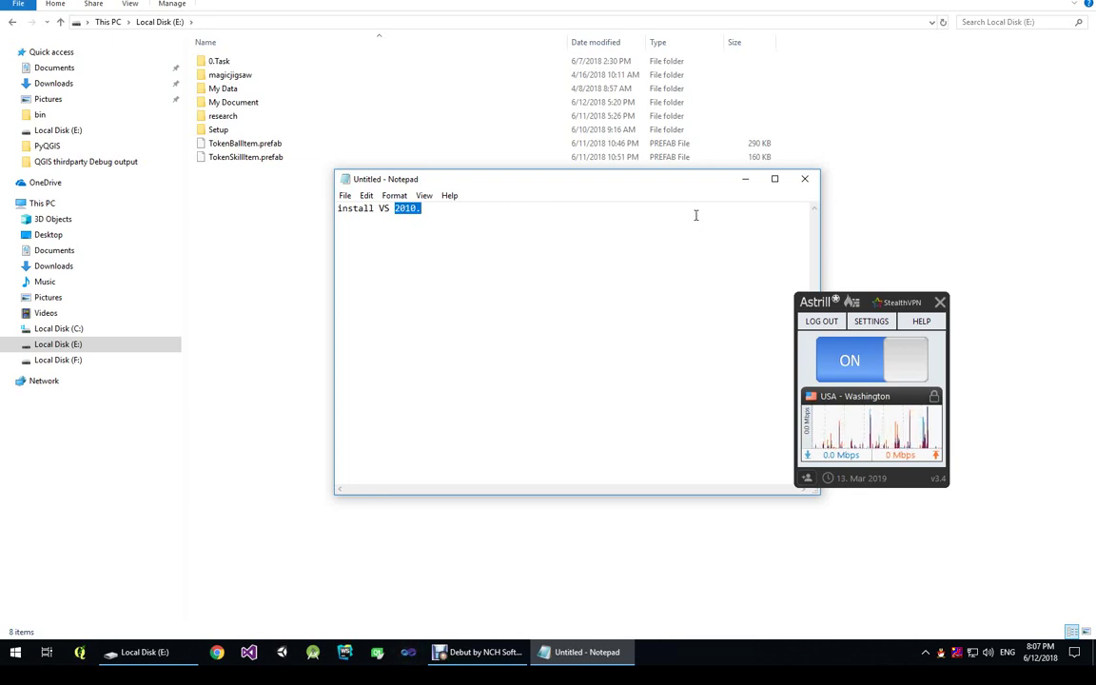
Add the line "install cmake-3.7.2-win64-x64." below the VS 2010 line and highlight the CMake package name
click(626, 220)
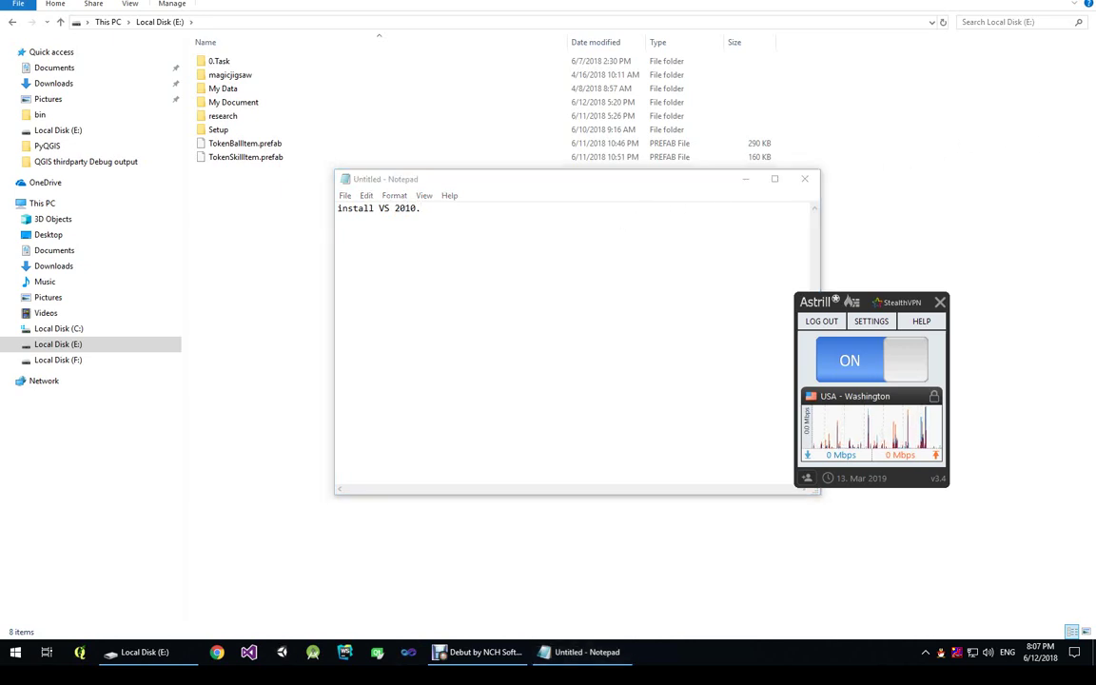
click(514, 215)
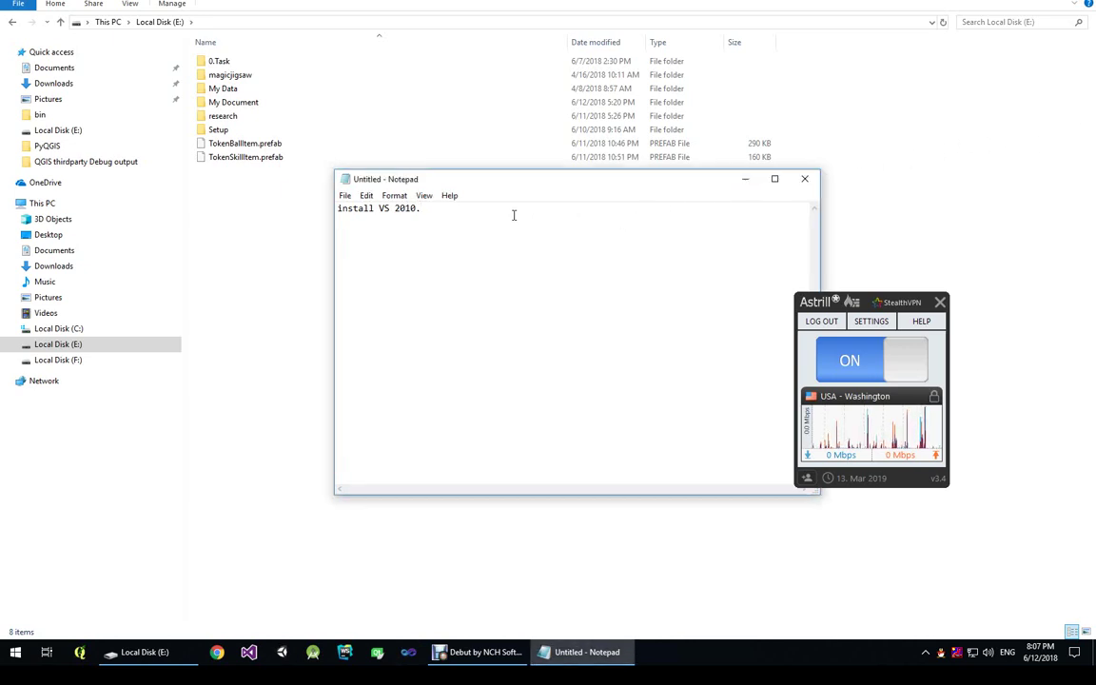
text(install cmake-3.7.2-win64-x64.)
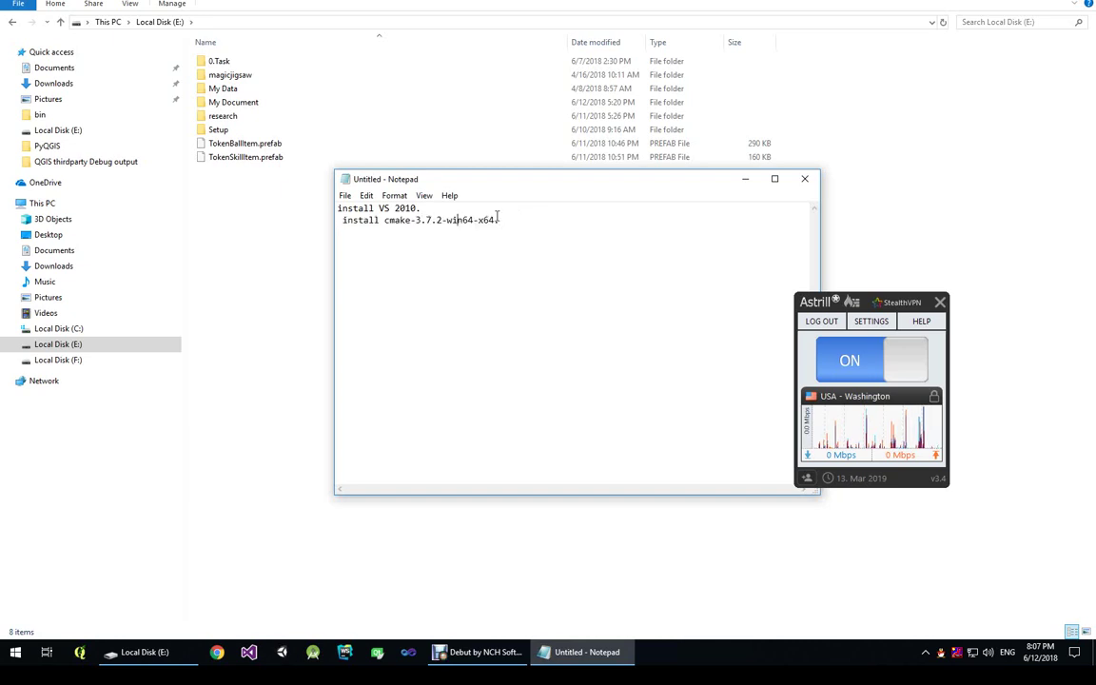
drag(495, 220, 383, 220)
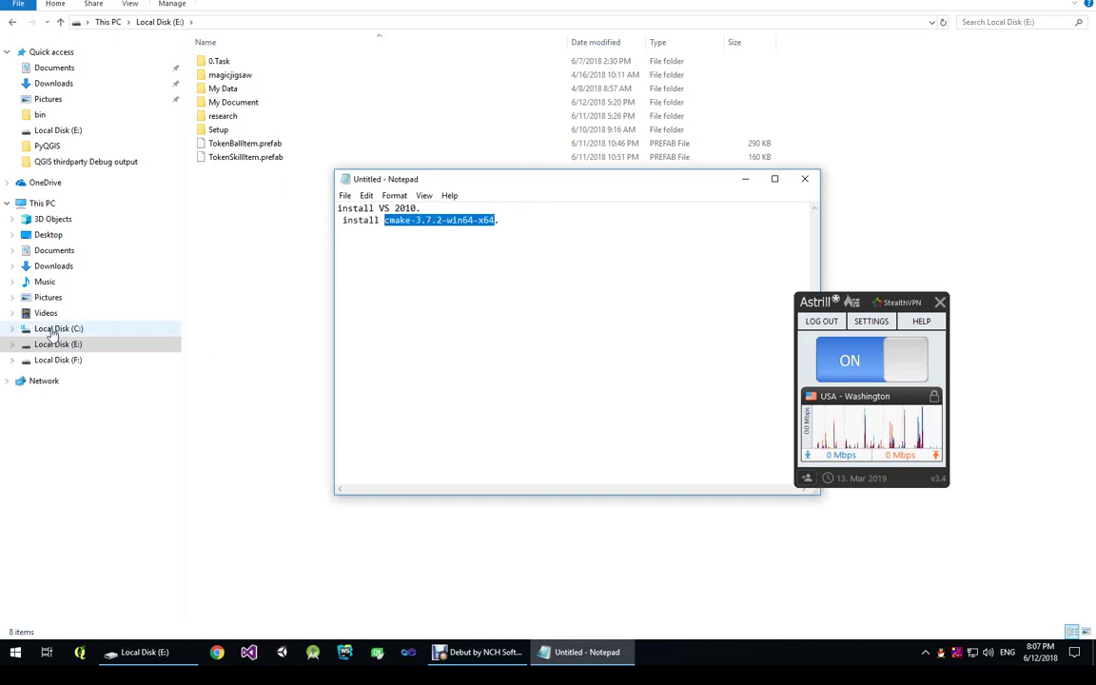
In File Explorer, locate cmake-gui.exe in C:\Program Files\CMake\bin, and minimize the window
click(12, 329)
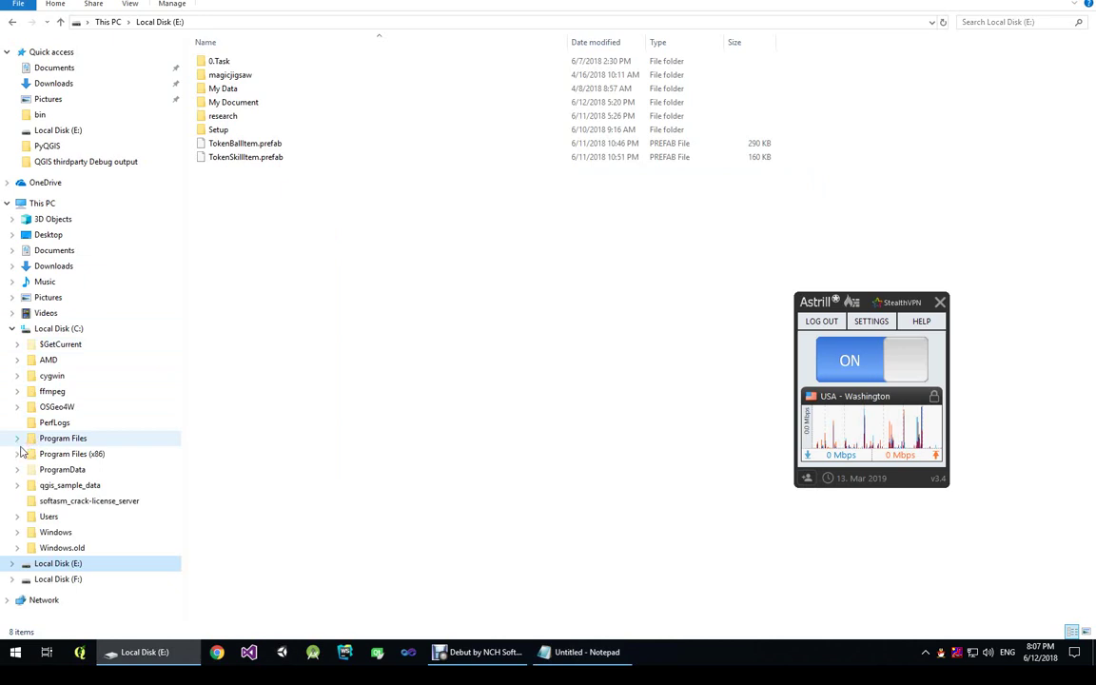
click(17, 438)
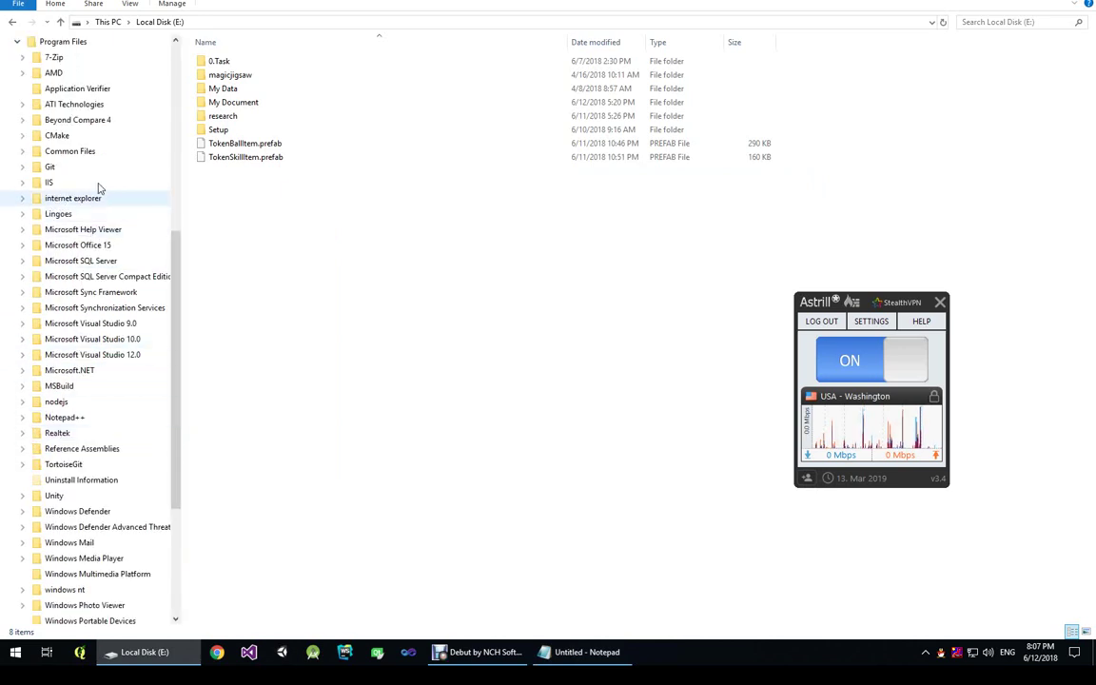
click(55, 136)
click(57, 154)
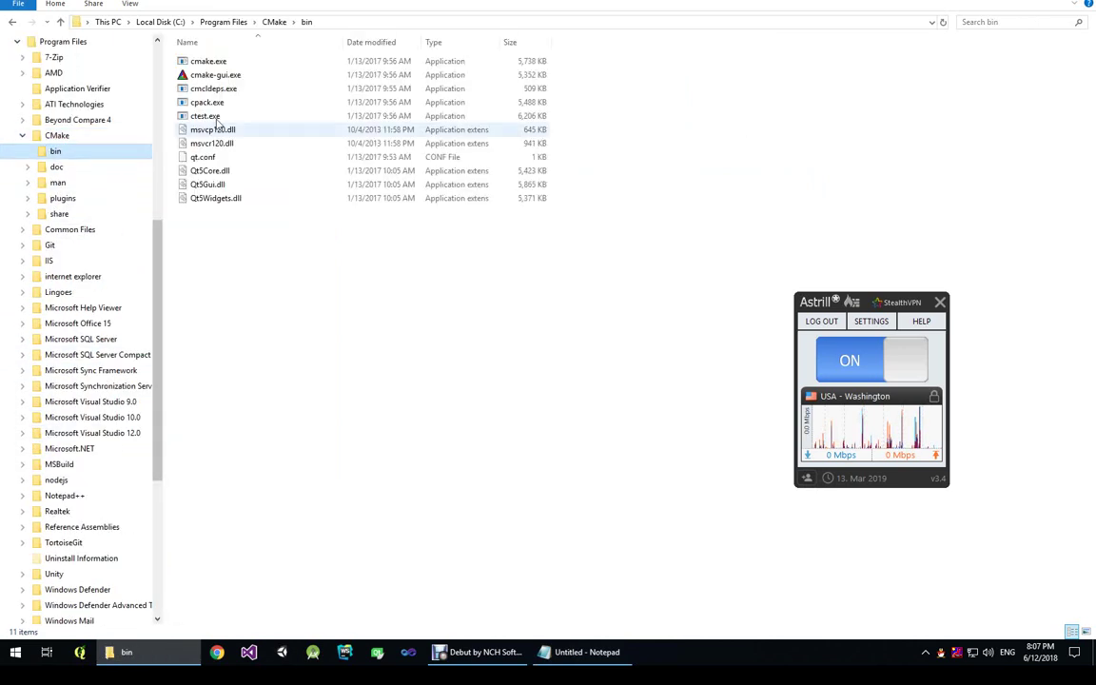
click(294, 73)
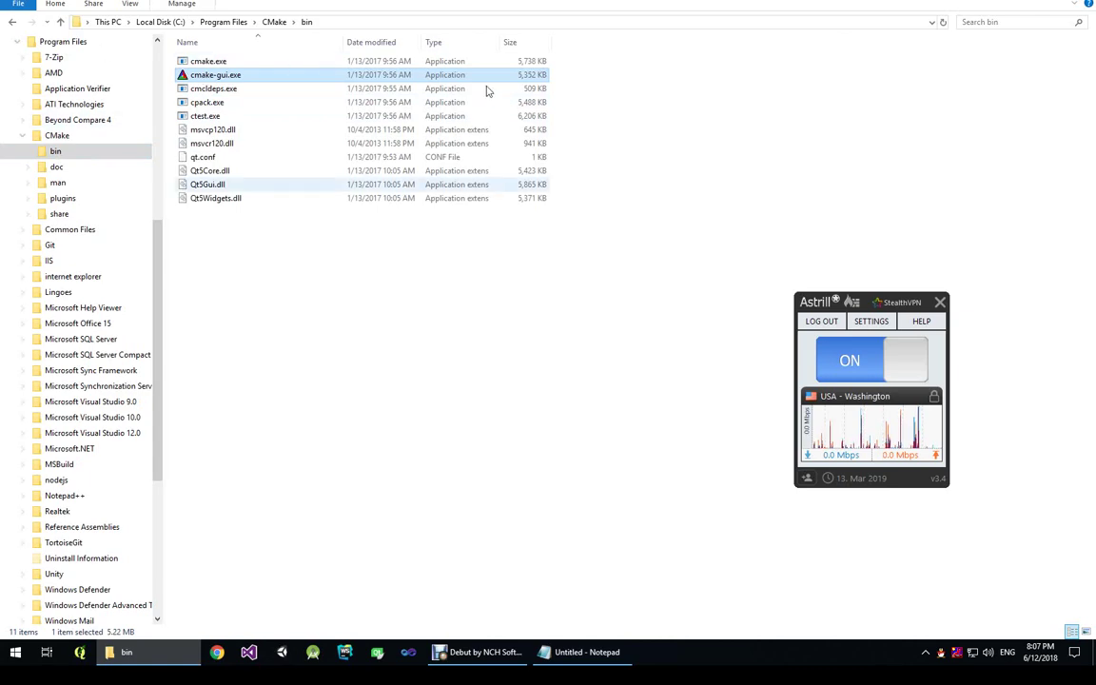
click(1023, 1)
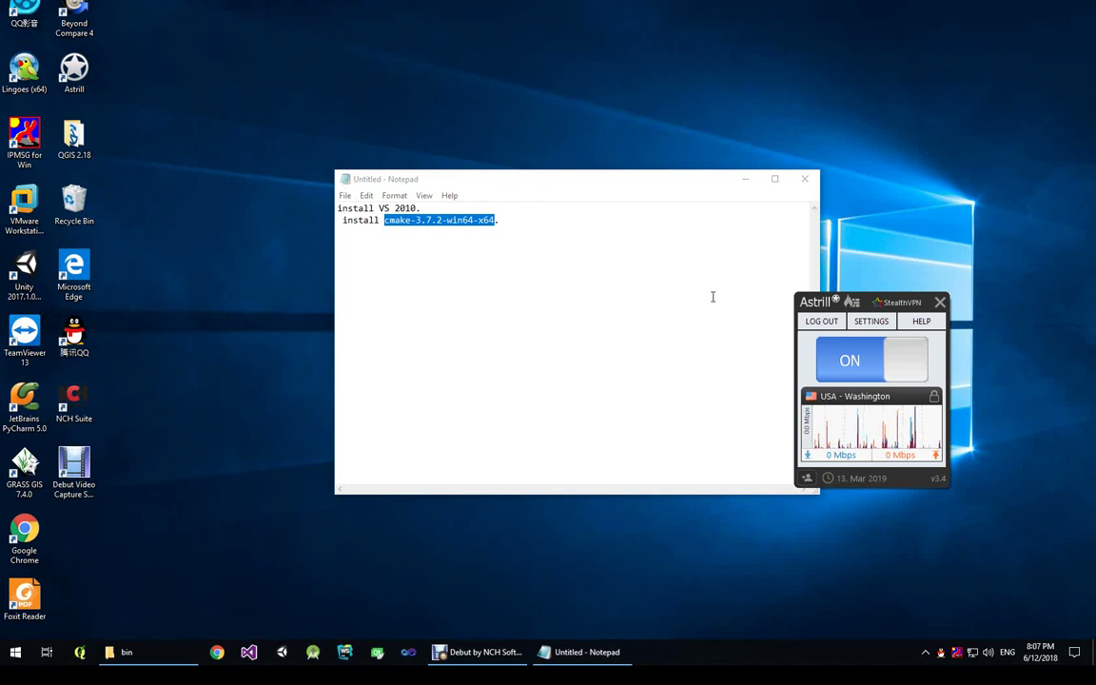
In the Notepad note, add the line "install cgwin." below the CMake line and highlight "cgwin."
click(586, 222)
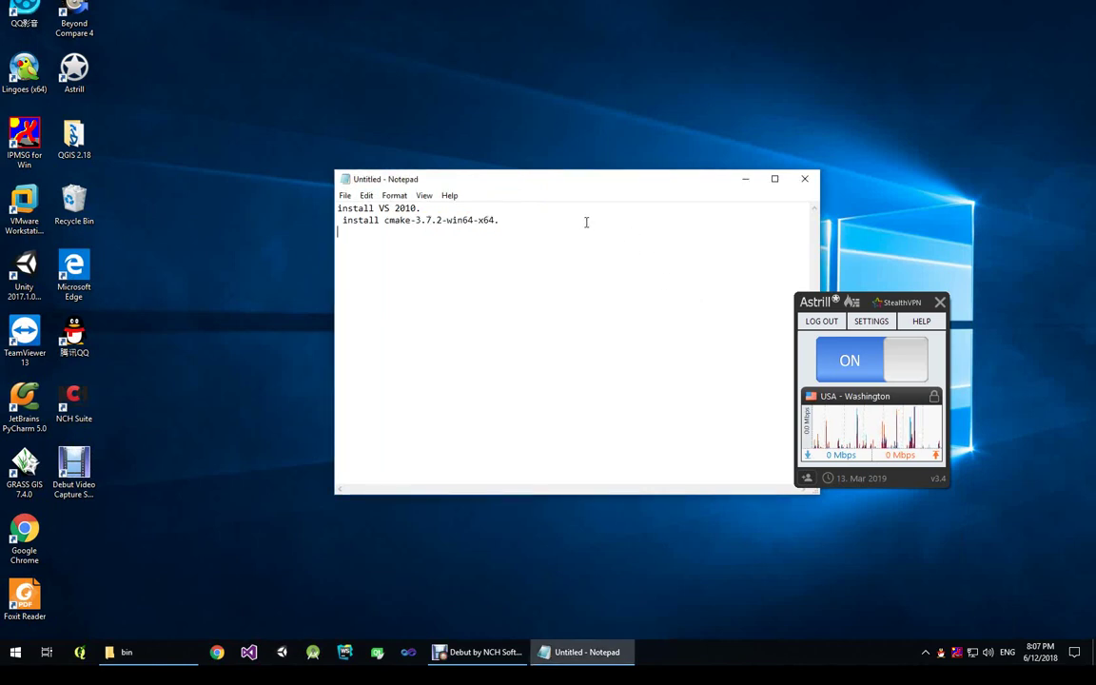
text(install cgwin.)
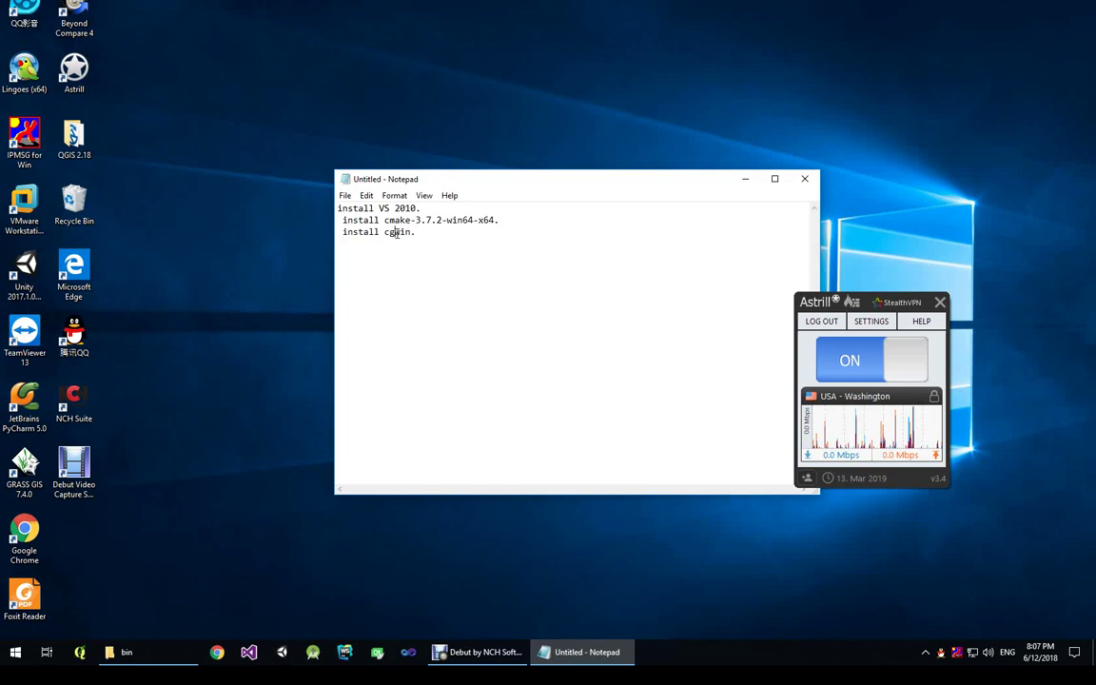
drag(384, 232, 506, 232)
Switch back to File Explorer and open the folder C:\cygwin\bin
click(152, 669)
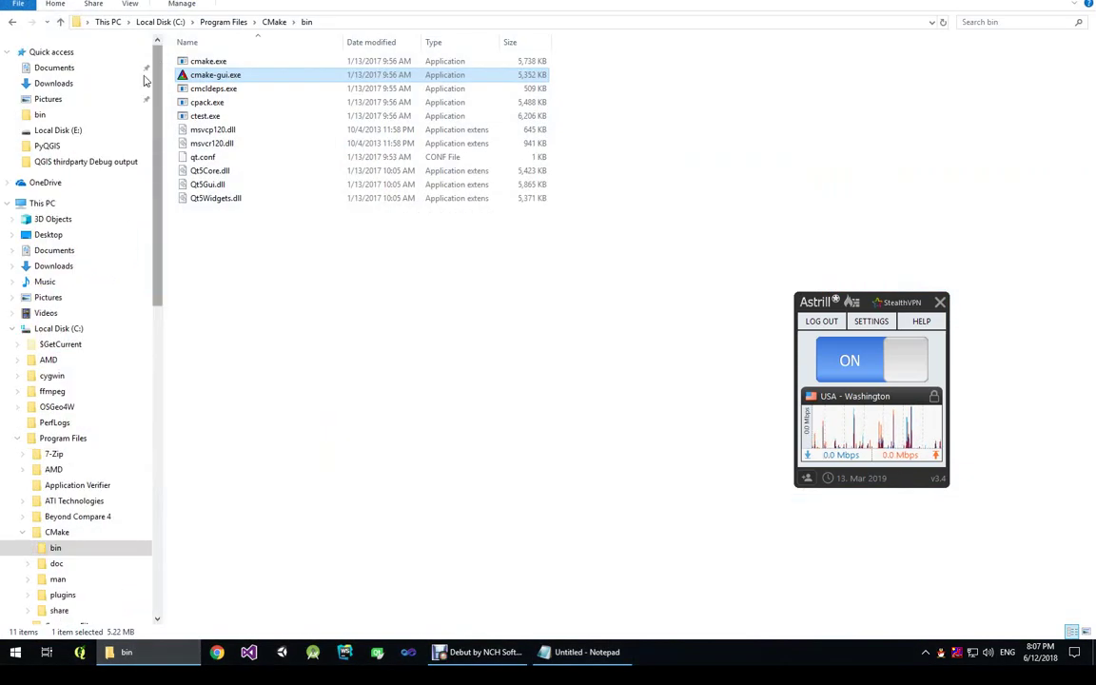
click(58, 328)
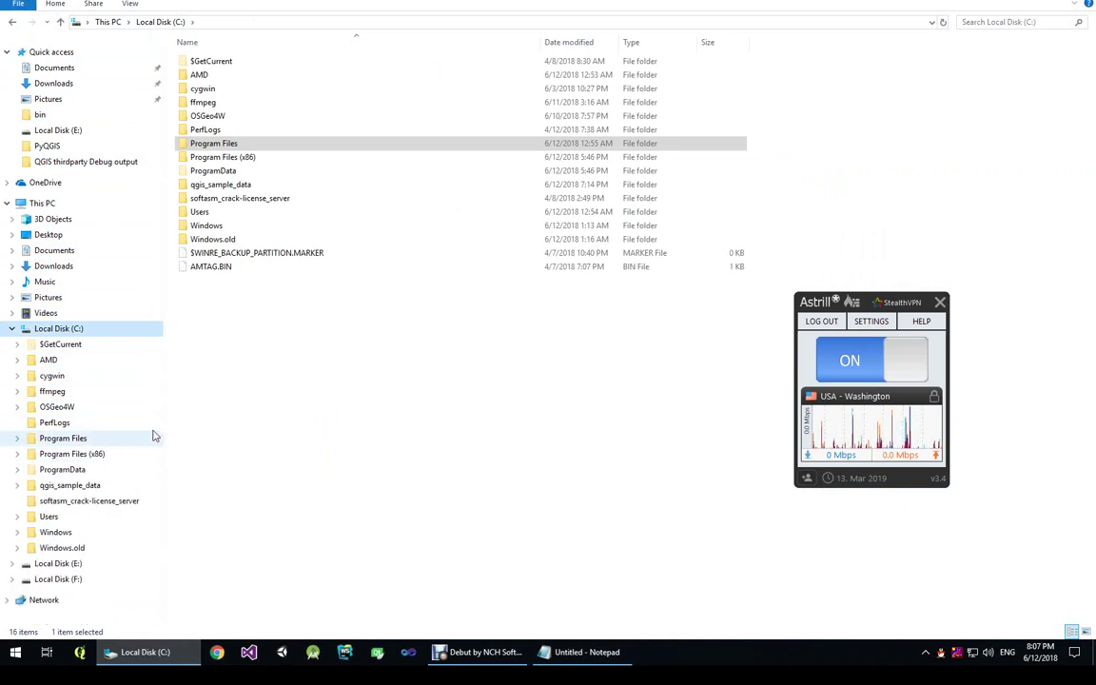
click(203, 90)
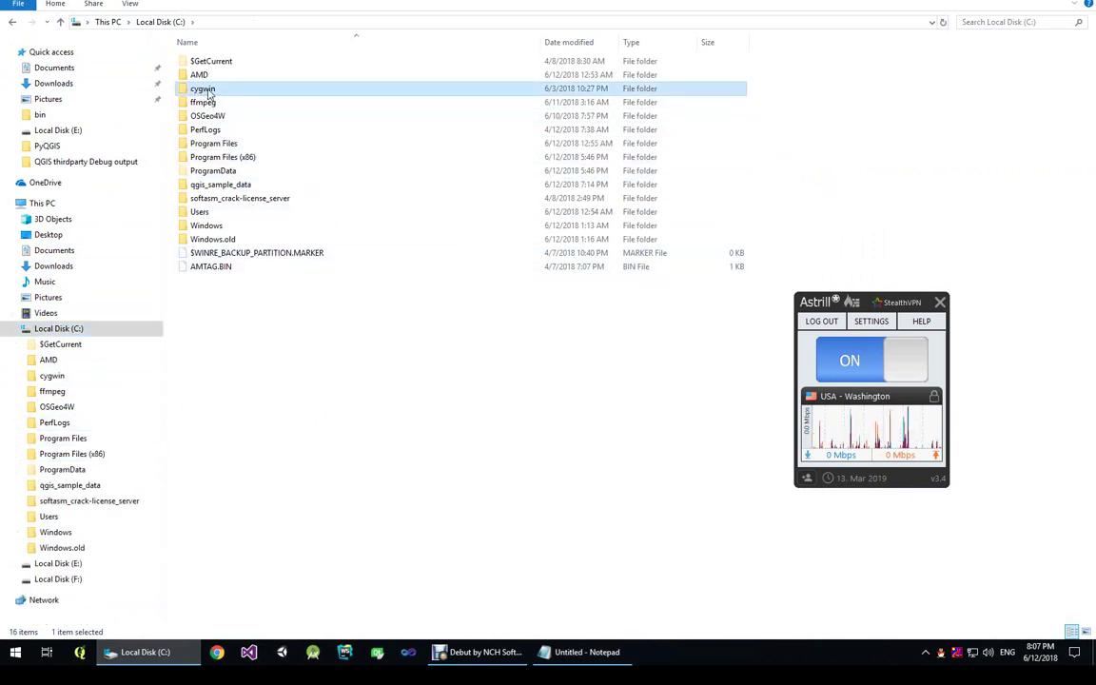
double_click(203, 90)
click(207, 64)
double_click(206, 64)
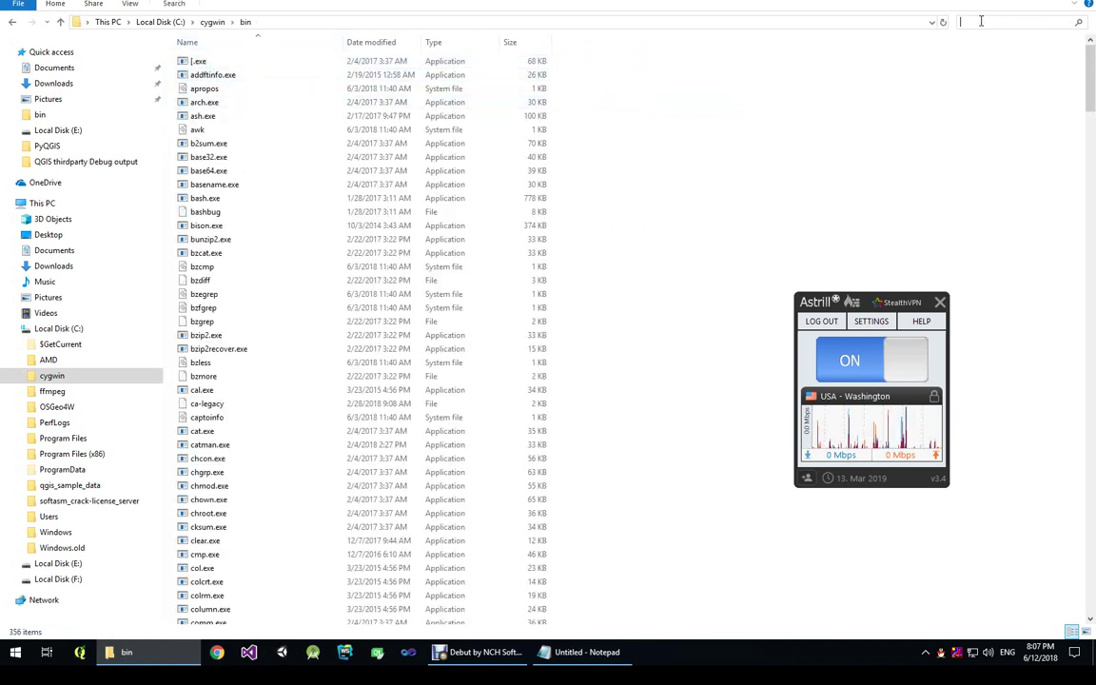
Search the cygwin bin folder for "flex" and for "bison"
text(flec)
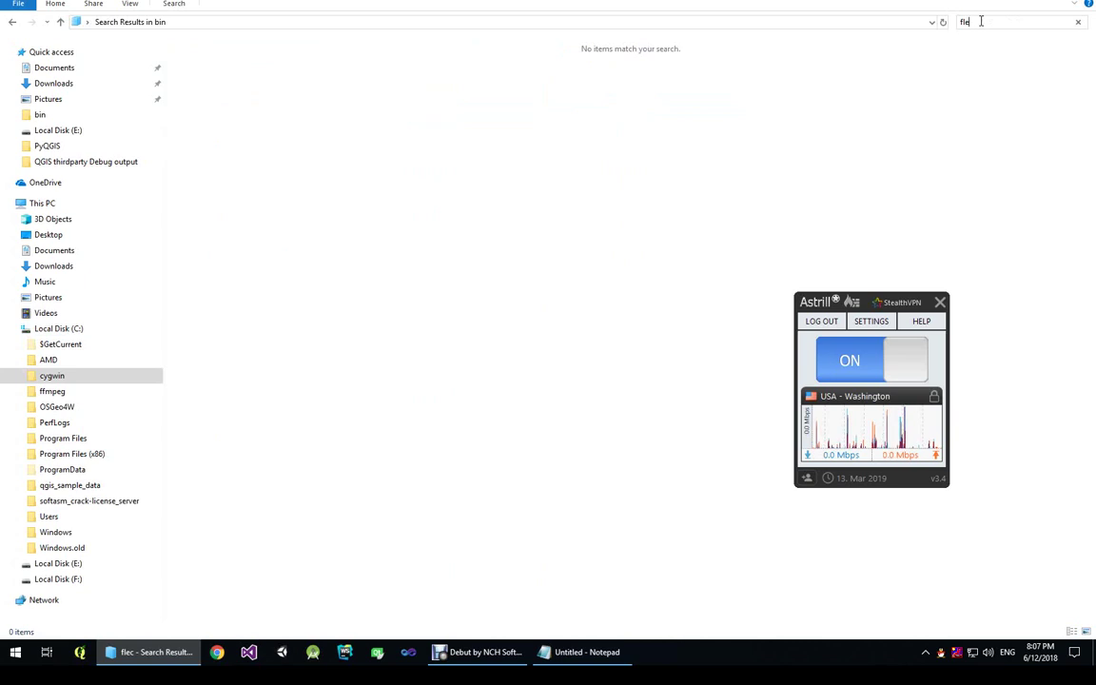
key(BackSpace)
text(x)
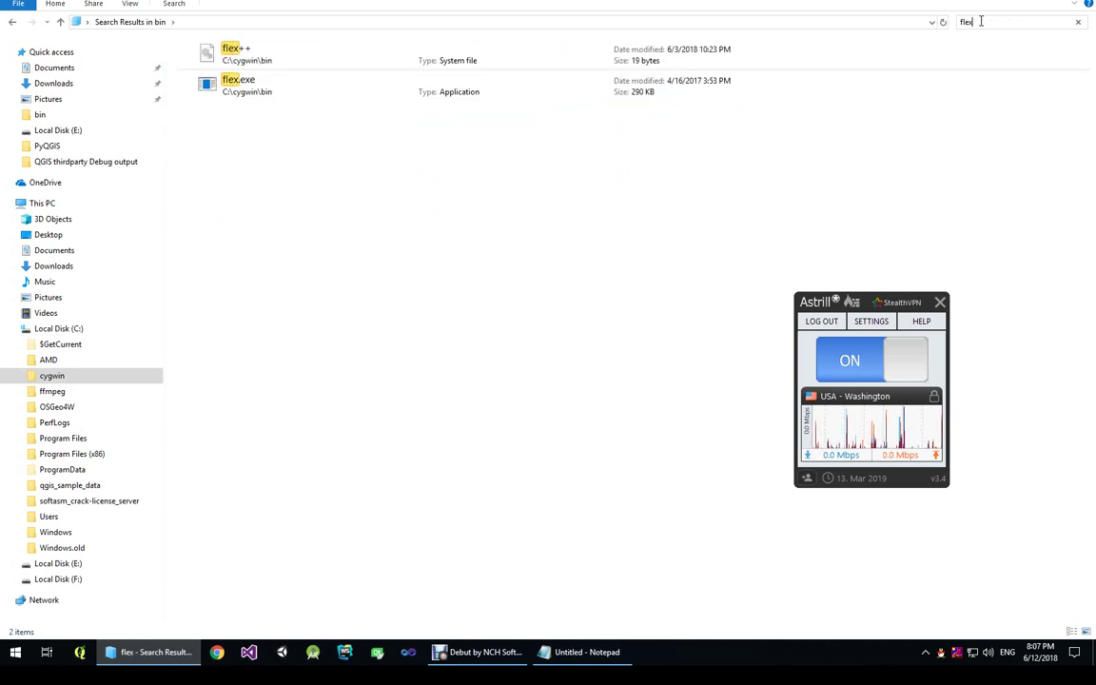
key(BackSpace)
text(b)
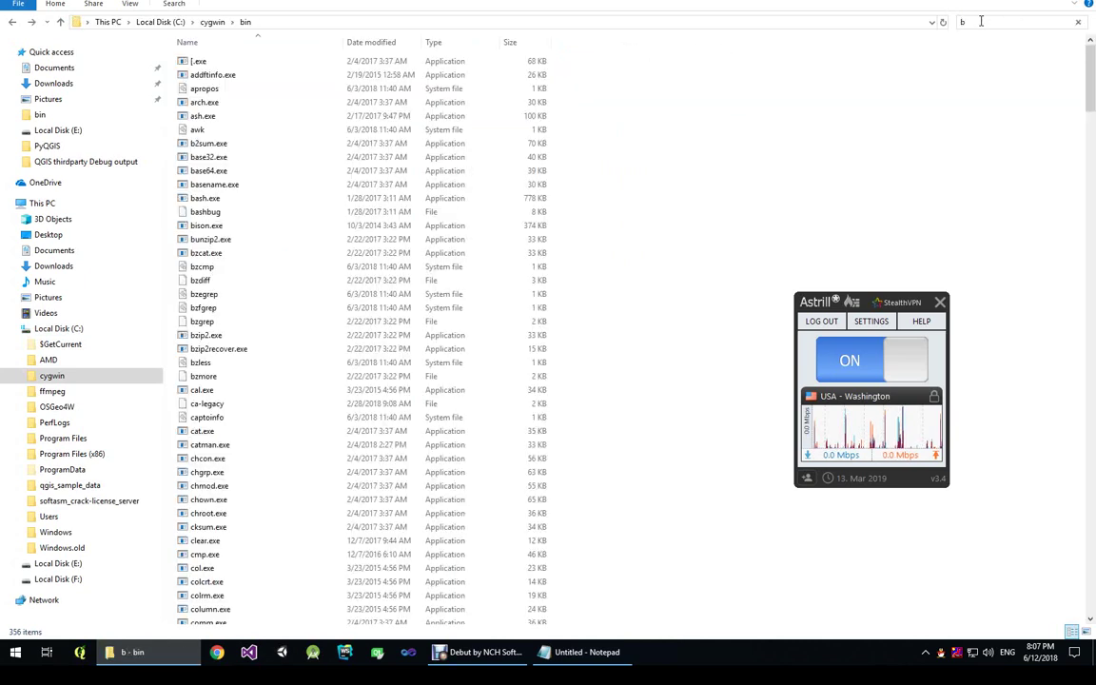
text(ison)
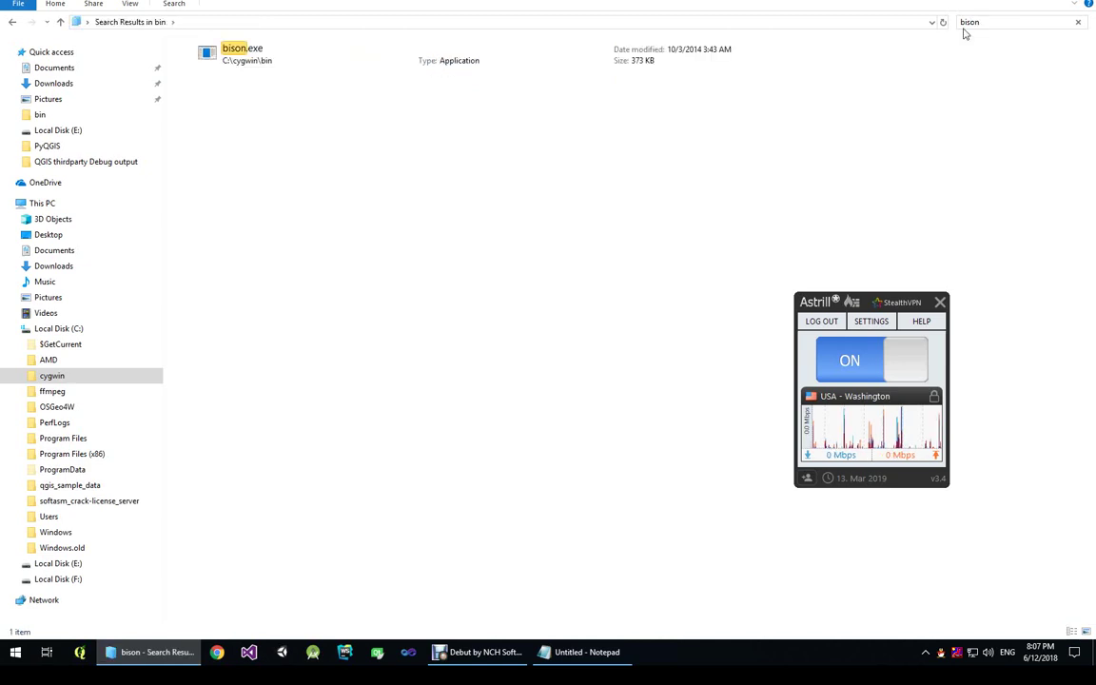
In the Notepad note, append "why ? cmake will finds bison and flex.exe from cgwin" to the "install cgwin." line
click(562, 660)
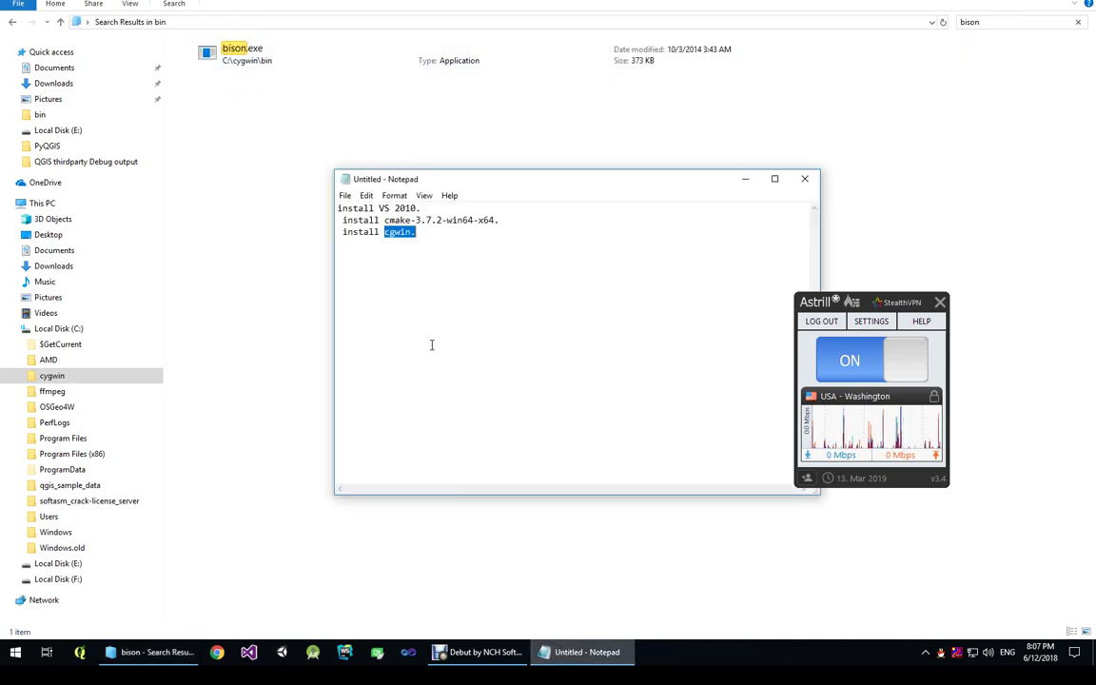
click(428, 229)
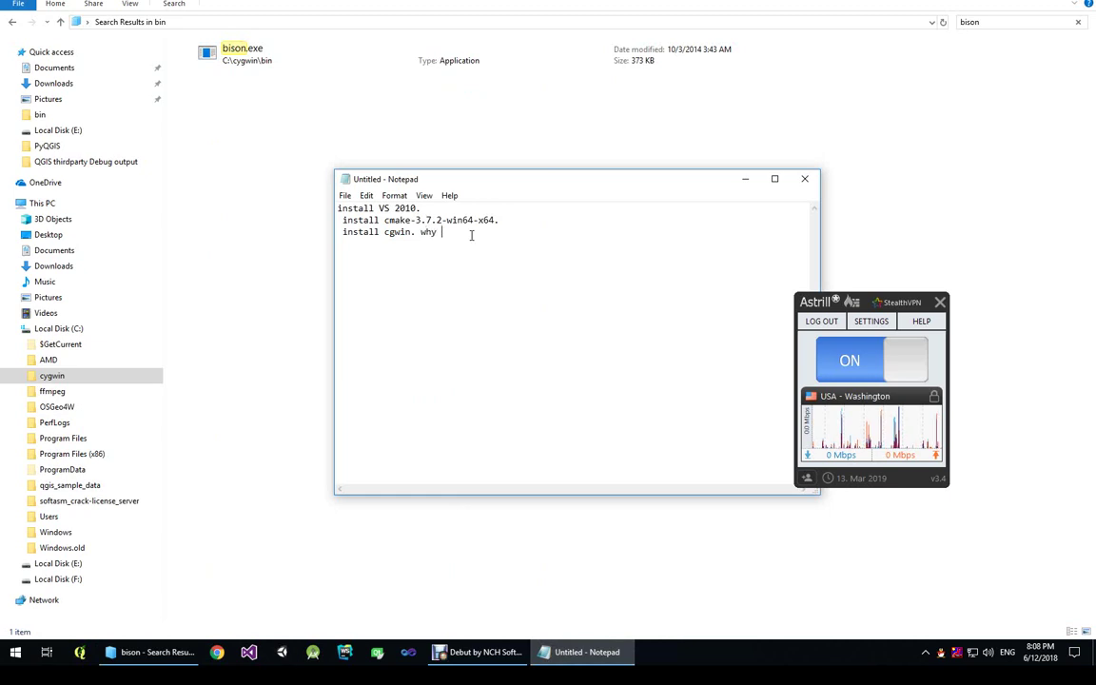
text(?)
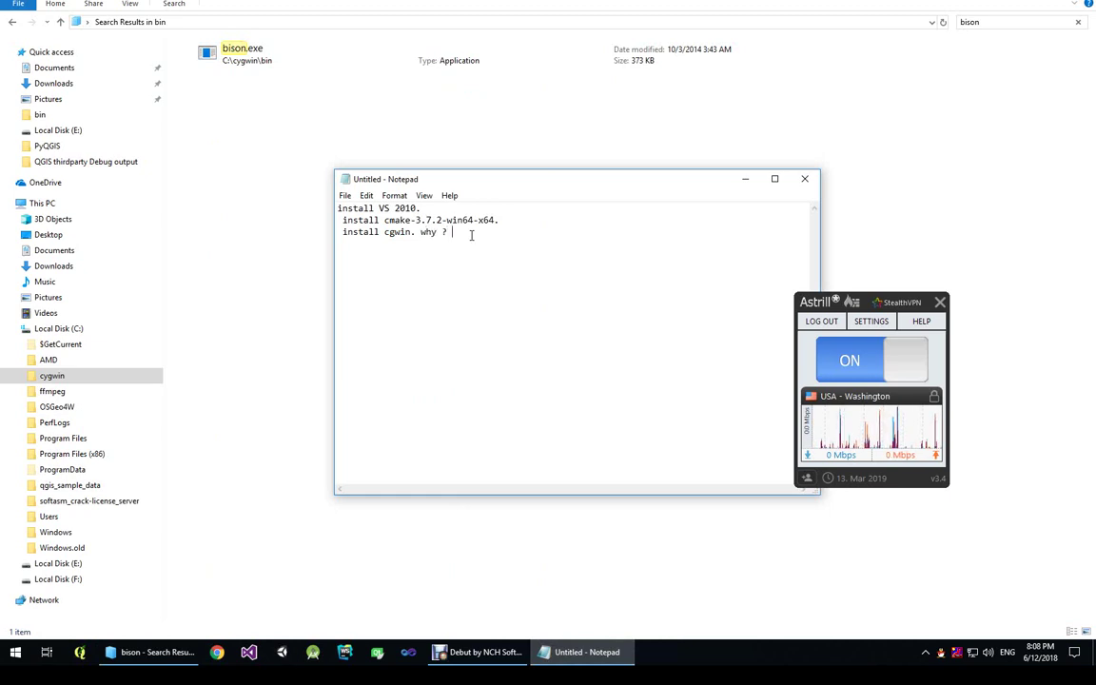
text( amke)
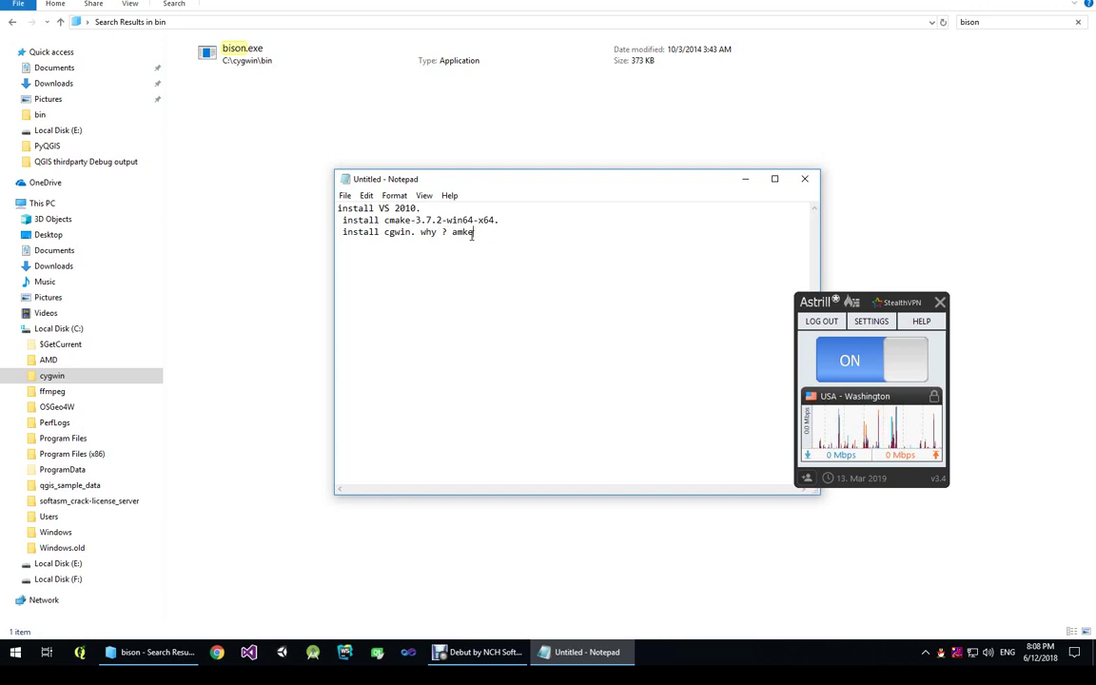
key(BackSpace)
key(BackSpace)
key(BackSpace)
key(BackSpace)
text(cmake)
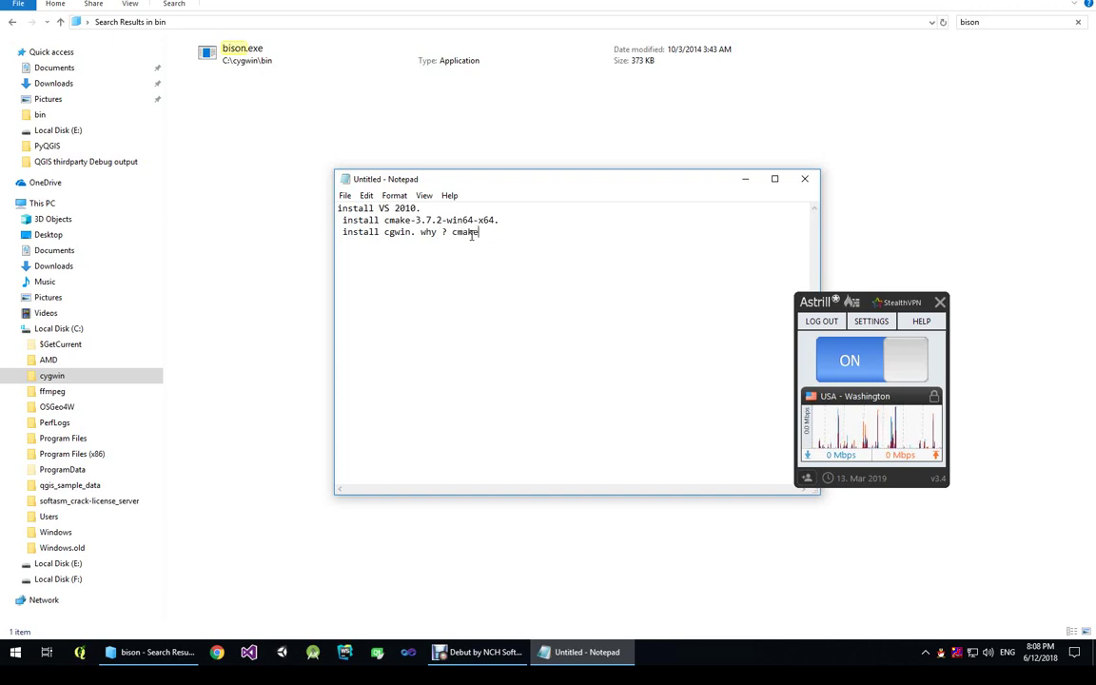
key(BackSpace)
key(BackSpace)
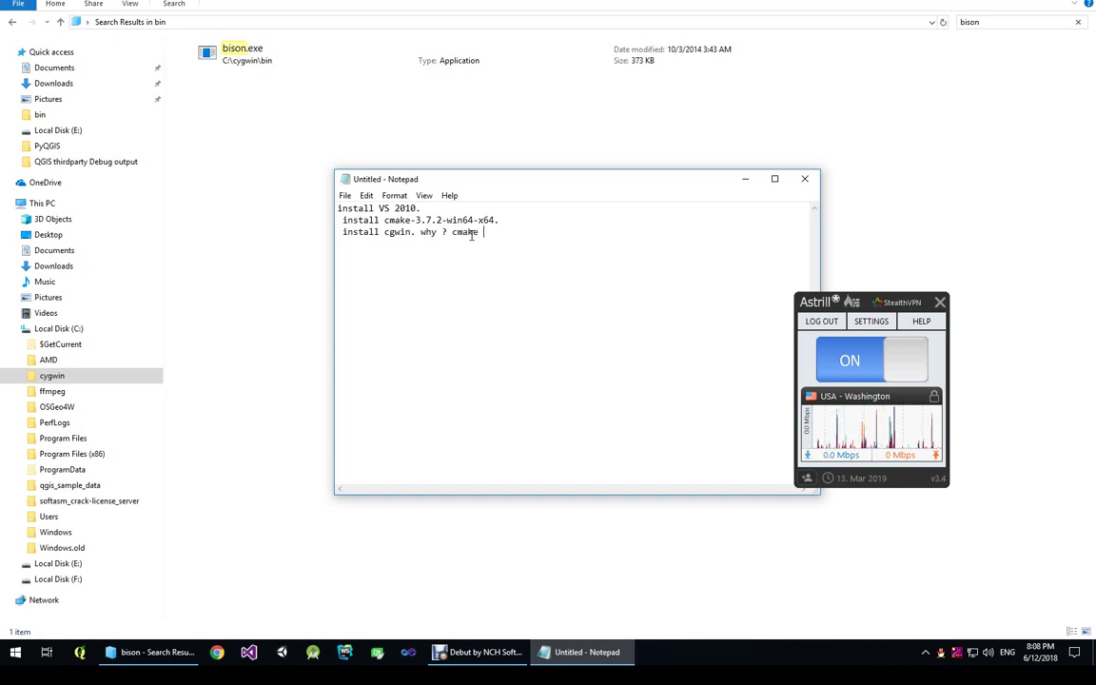
text(will fin)
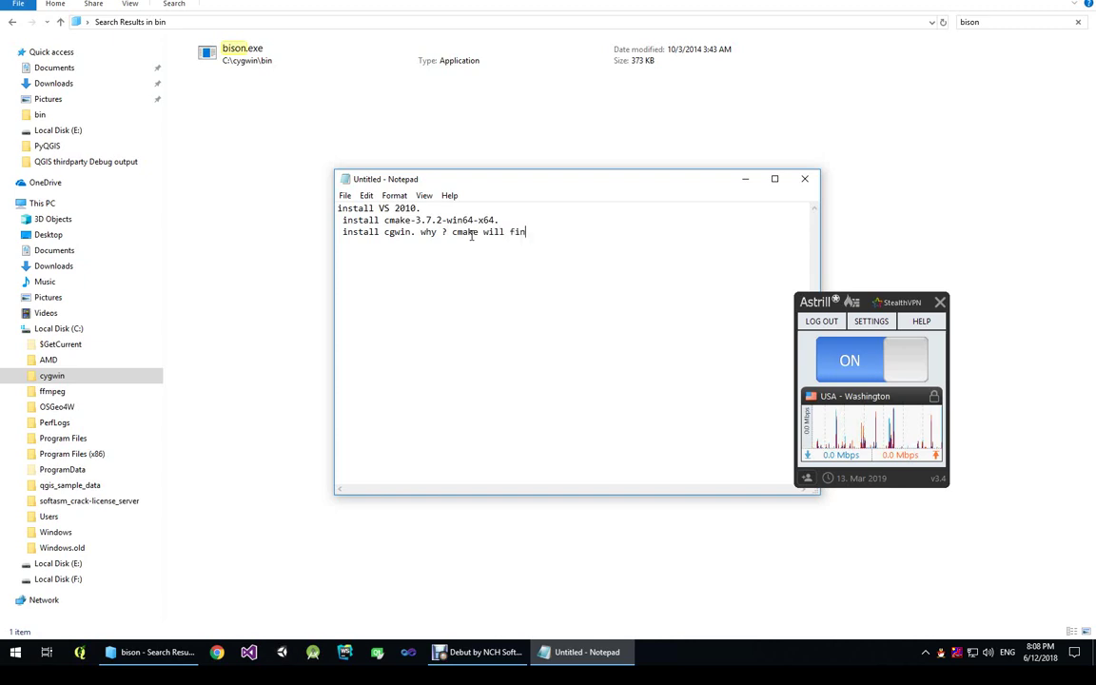
text(ds)
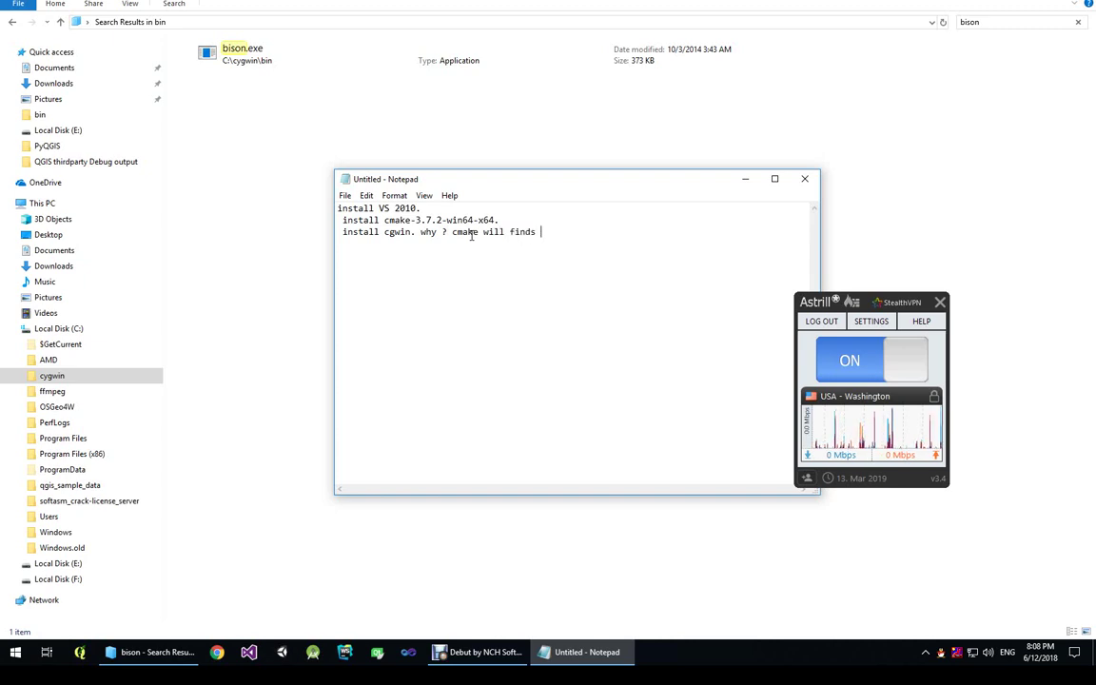
text( bison )
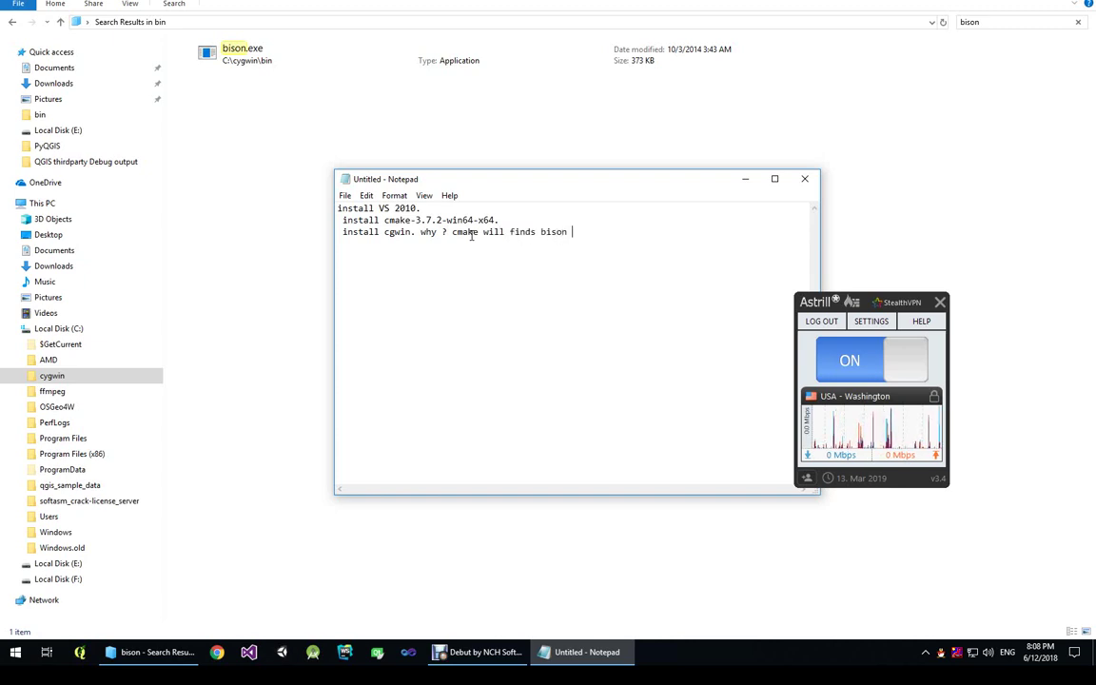
text(and fle)
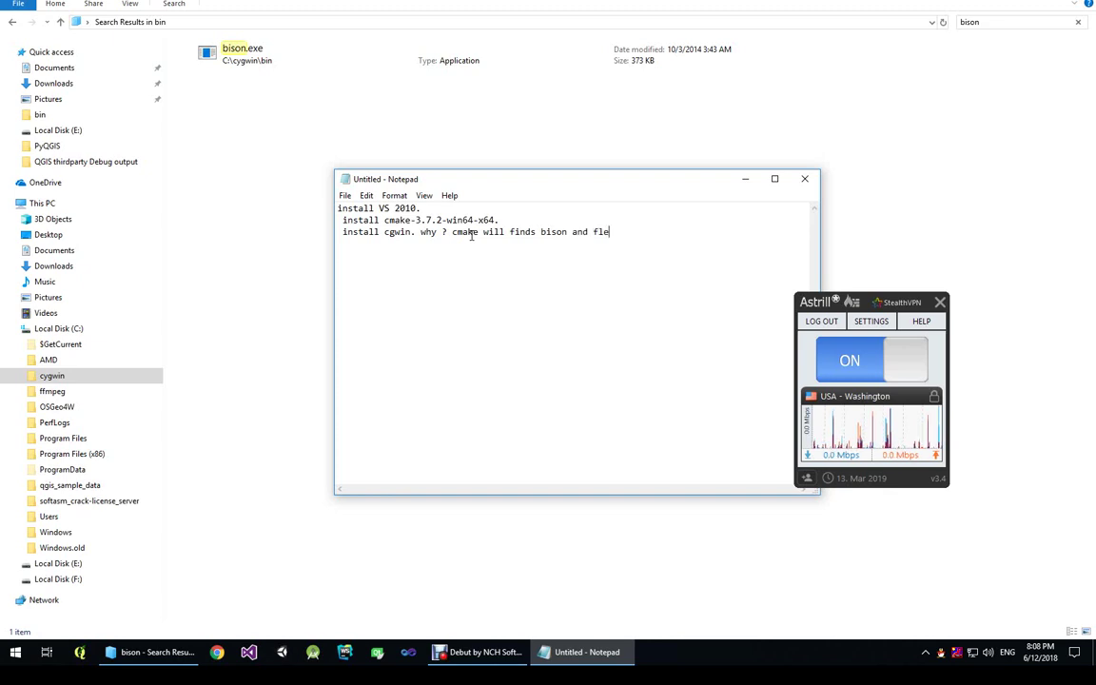
text(x.exe)
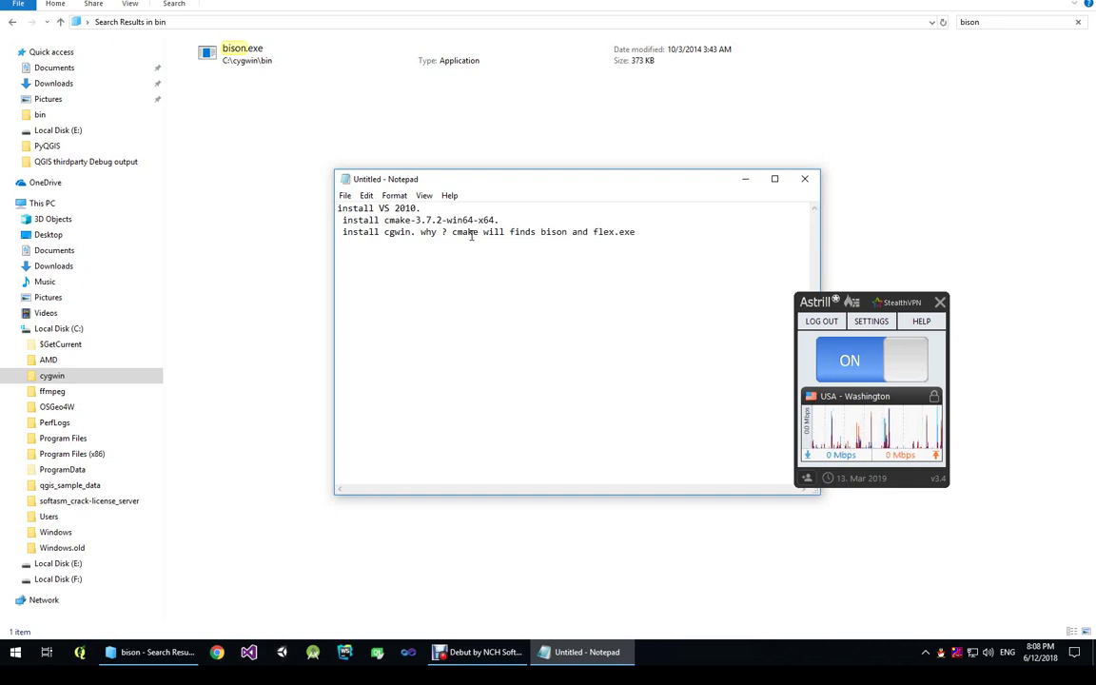
text( from )
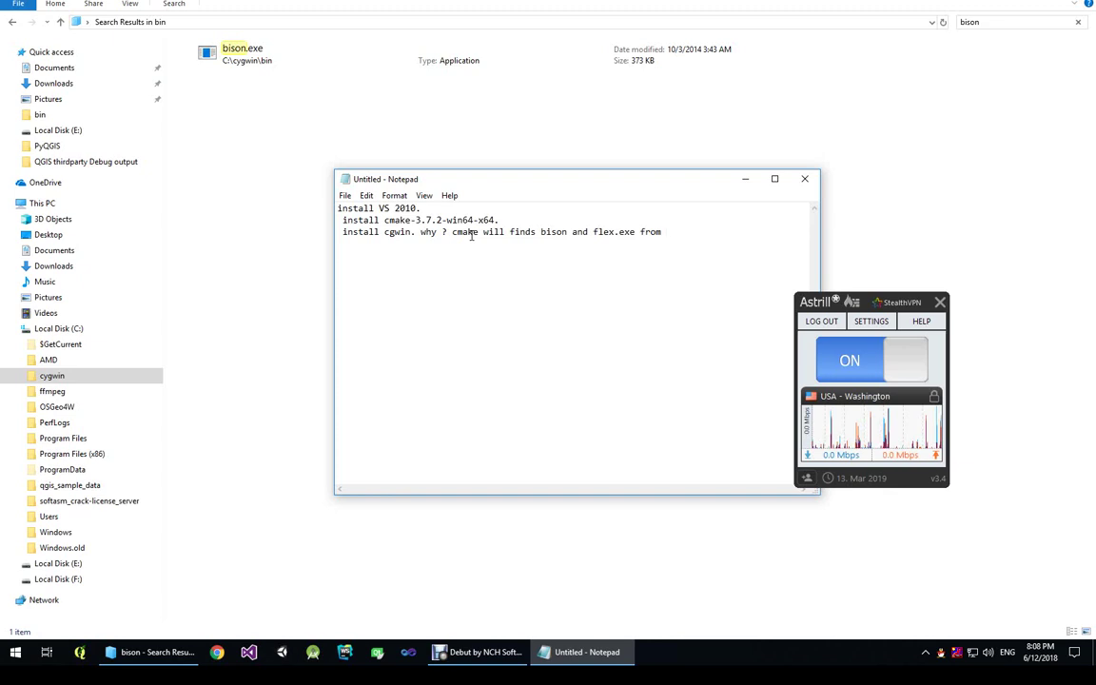
text(cgwin)
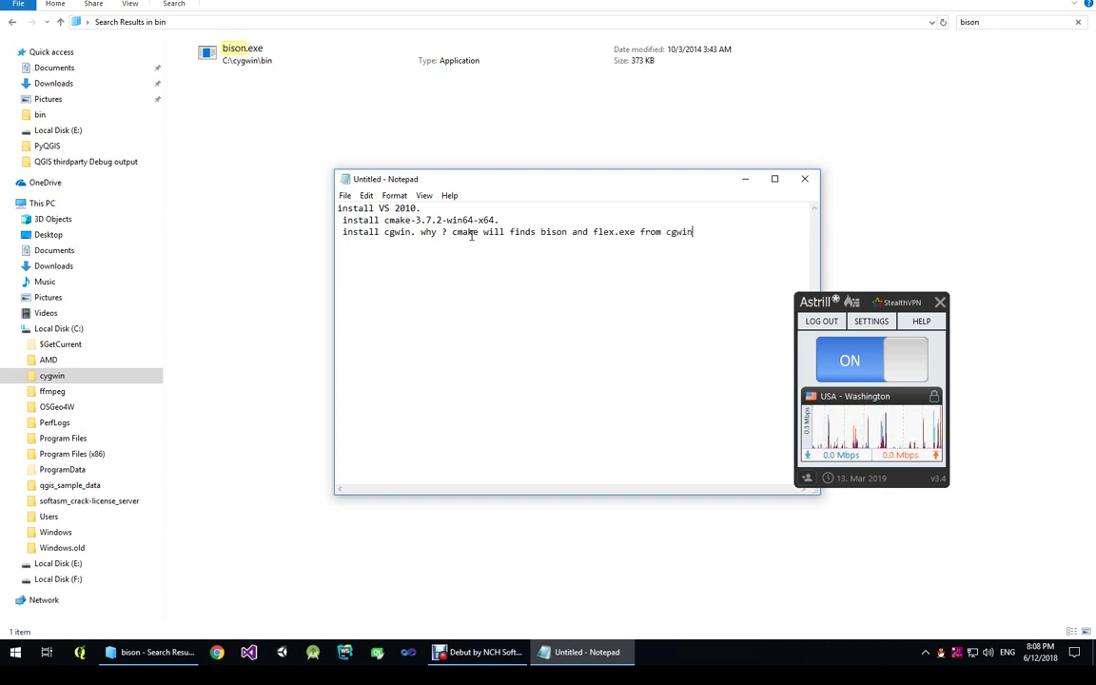
key(Return)
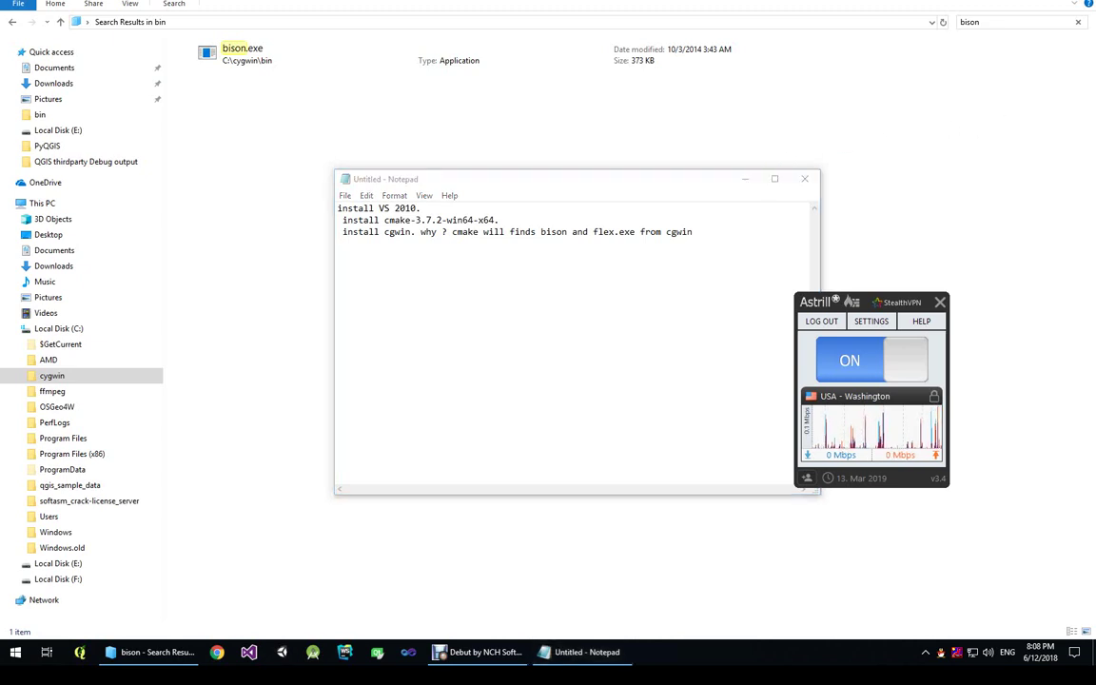
Add the line "install QGIS-OSGeo4W-2.18.20-1-Setup-x86.exe." below the cgwin line
click(738, 229)
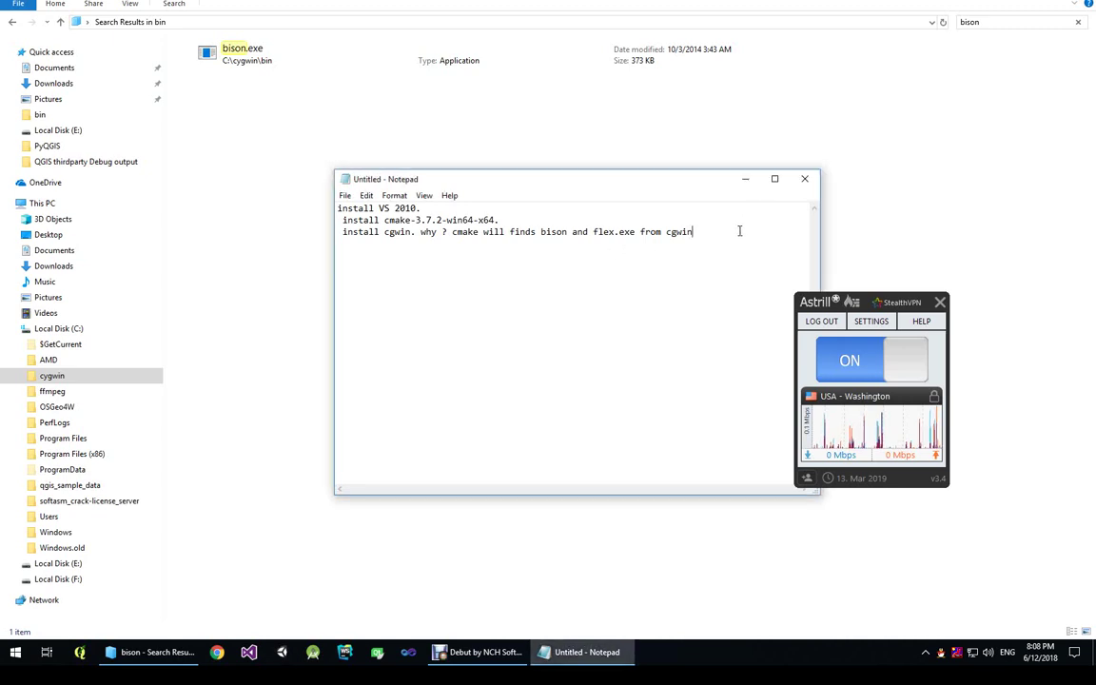
key(Return)
text(install QGIS-OSGeo4W-2.18.20-1-Setup-x86.exe.)
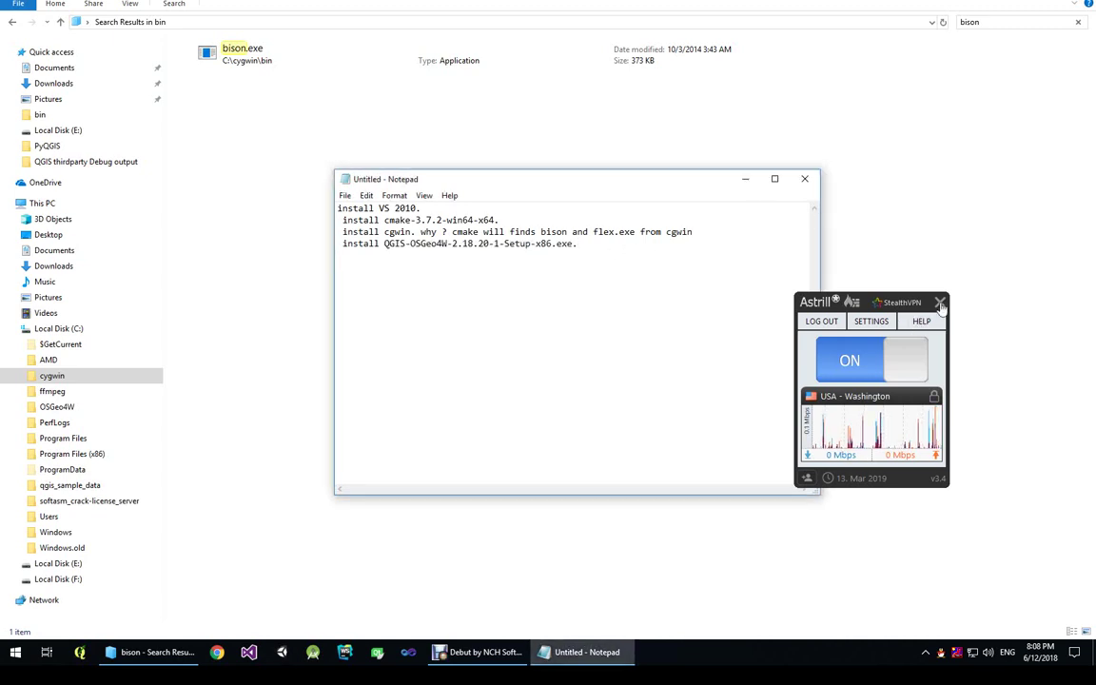
Close the VPN window and open the folder C:\Program Files (x86)\QGIS 2.18 in File Explorer, showing its full path
click(940, 301)
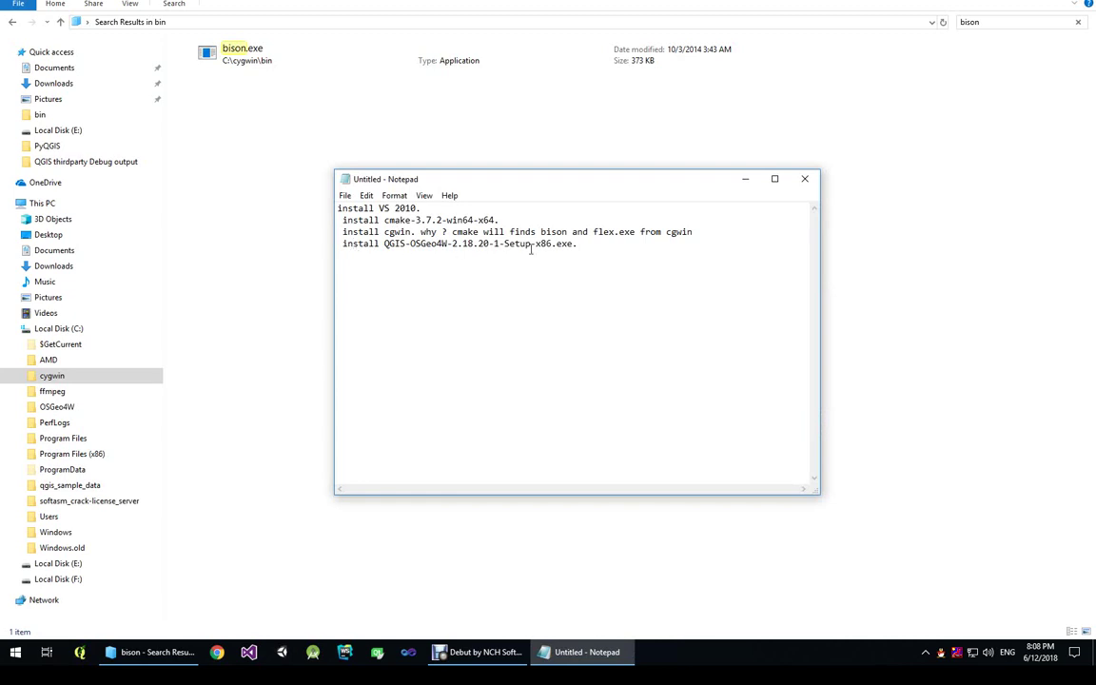
drag(576, 243, 386, 243)
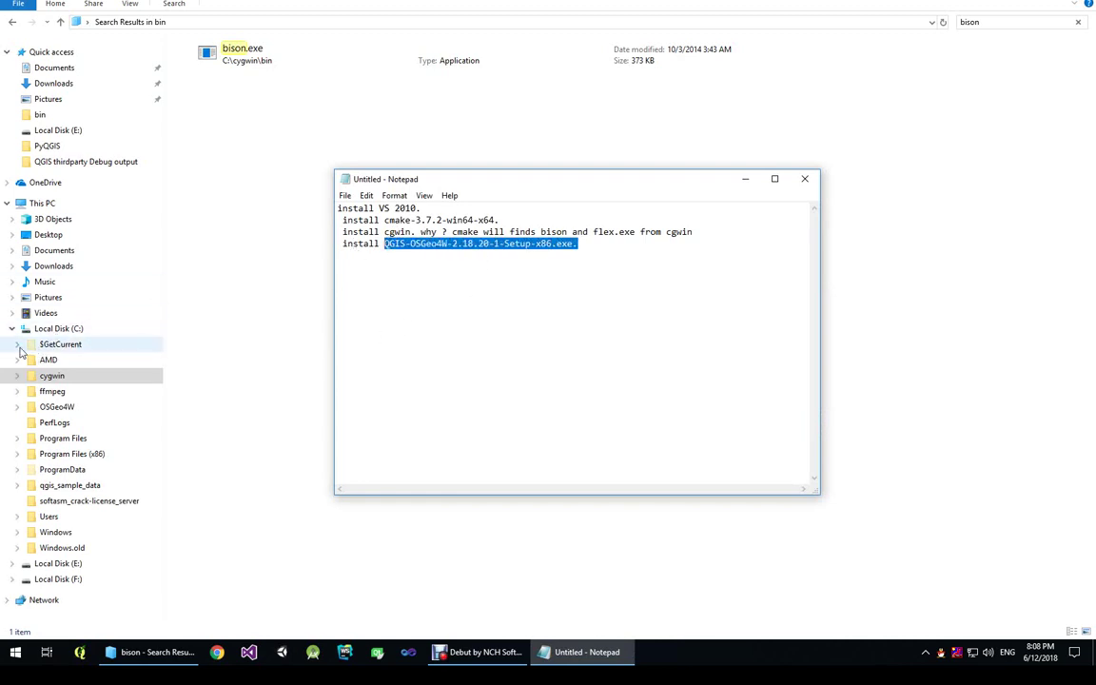
click(18, 455)
scroll(13, 454, down, 2)
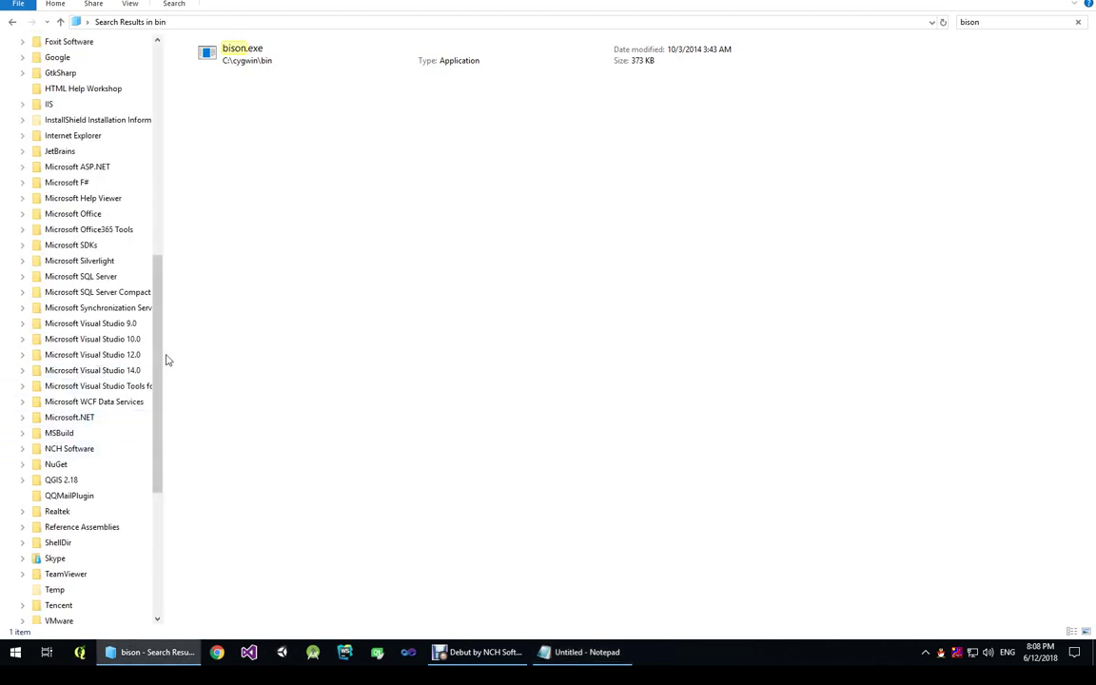
click(64, 481)
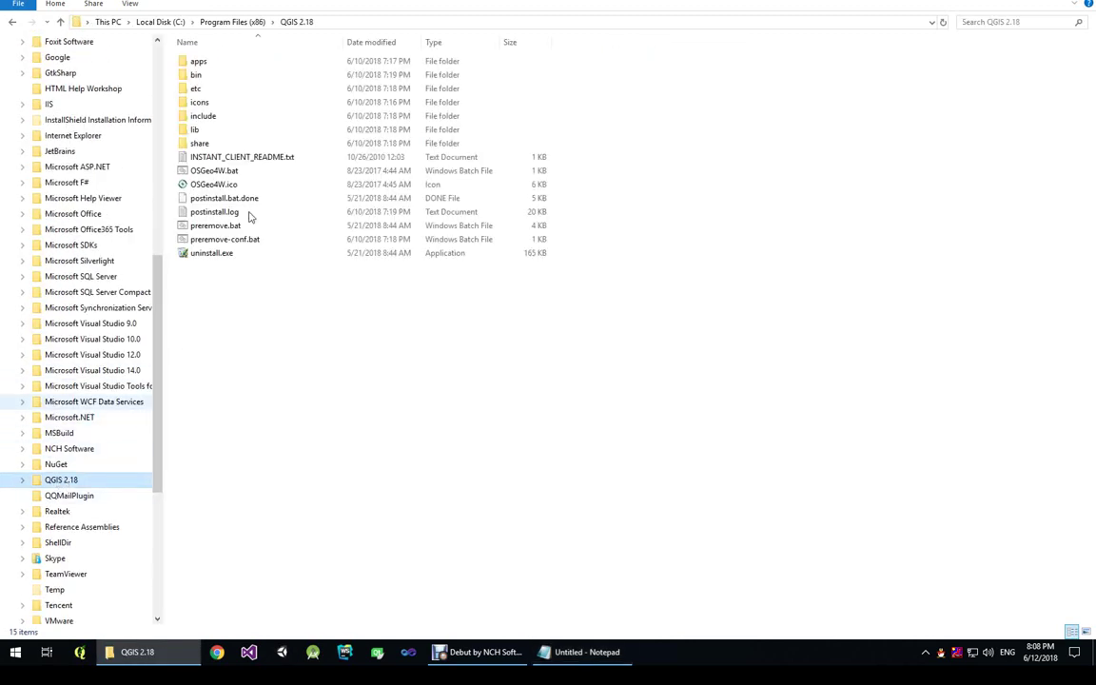
click(339, 21)
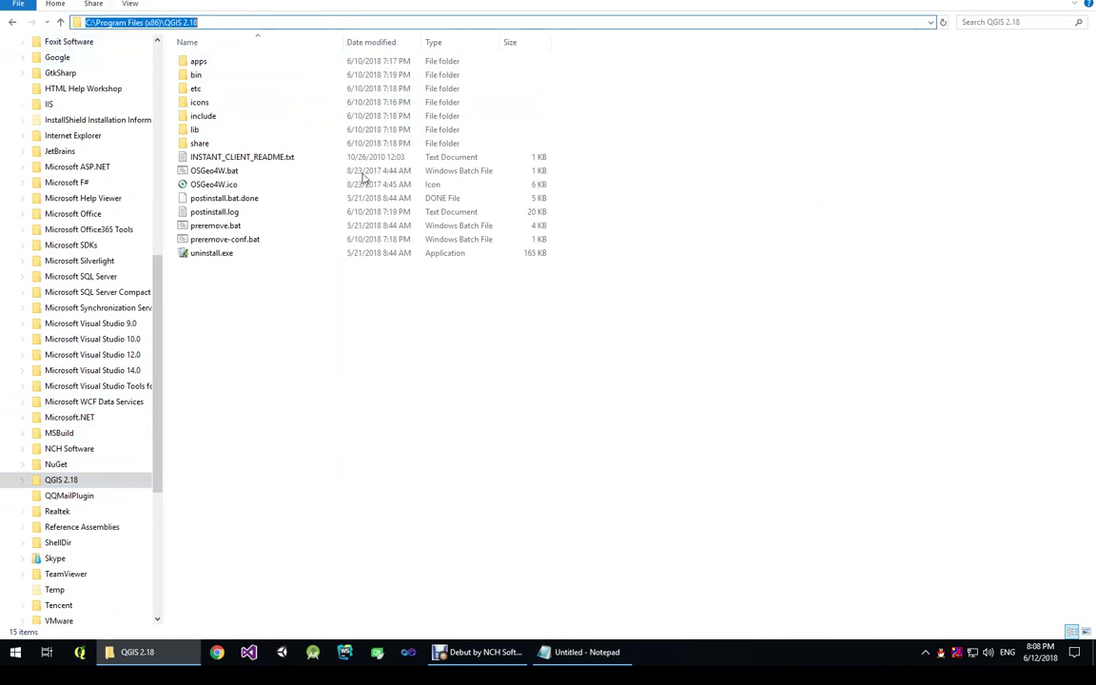
Switch back to the Notepad note, add the line "download qgis source and extract." below the QGIS installer line and highlight it
click(562, 652)
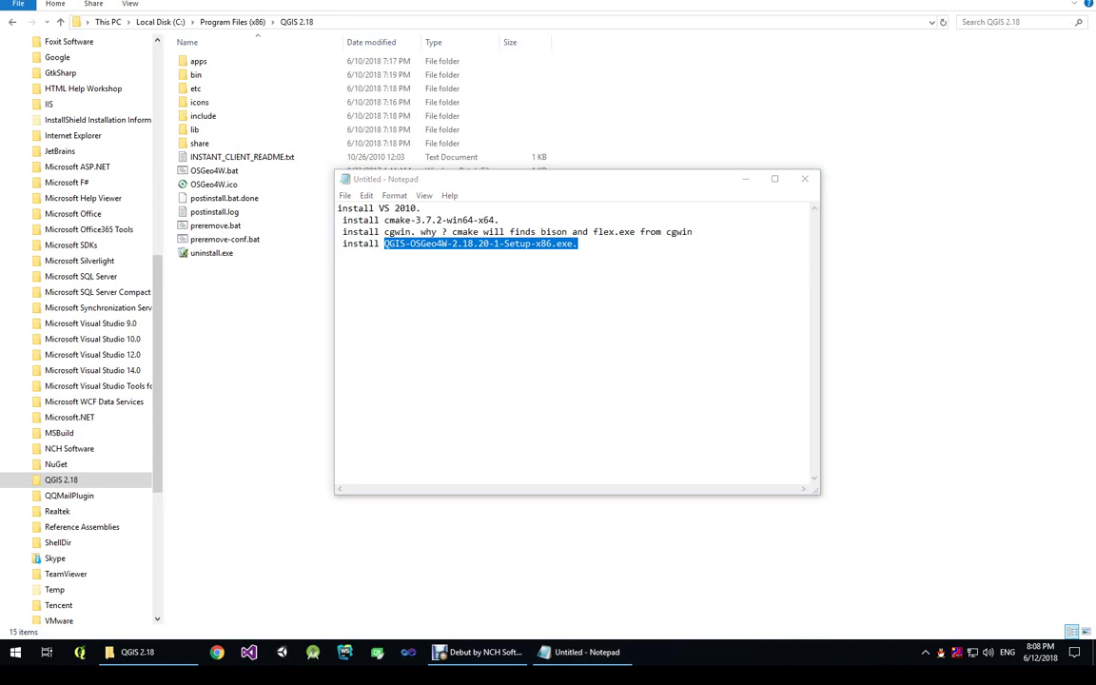
click(599, 243)
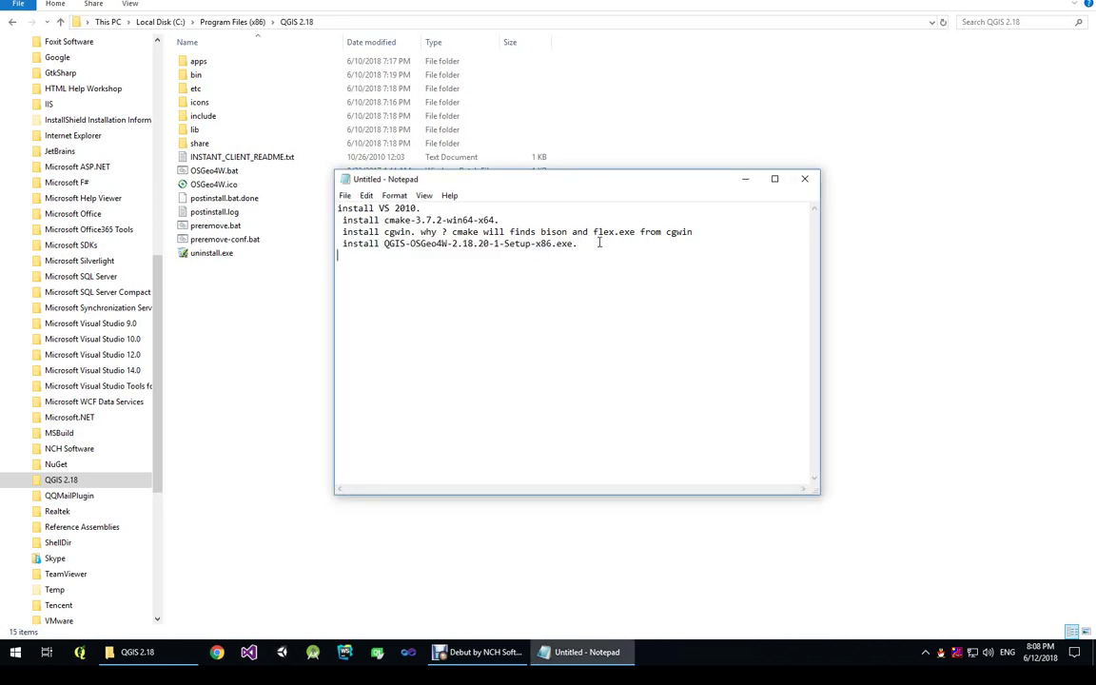
text(download qgis source and extract.)
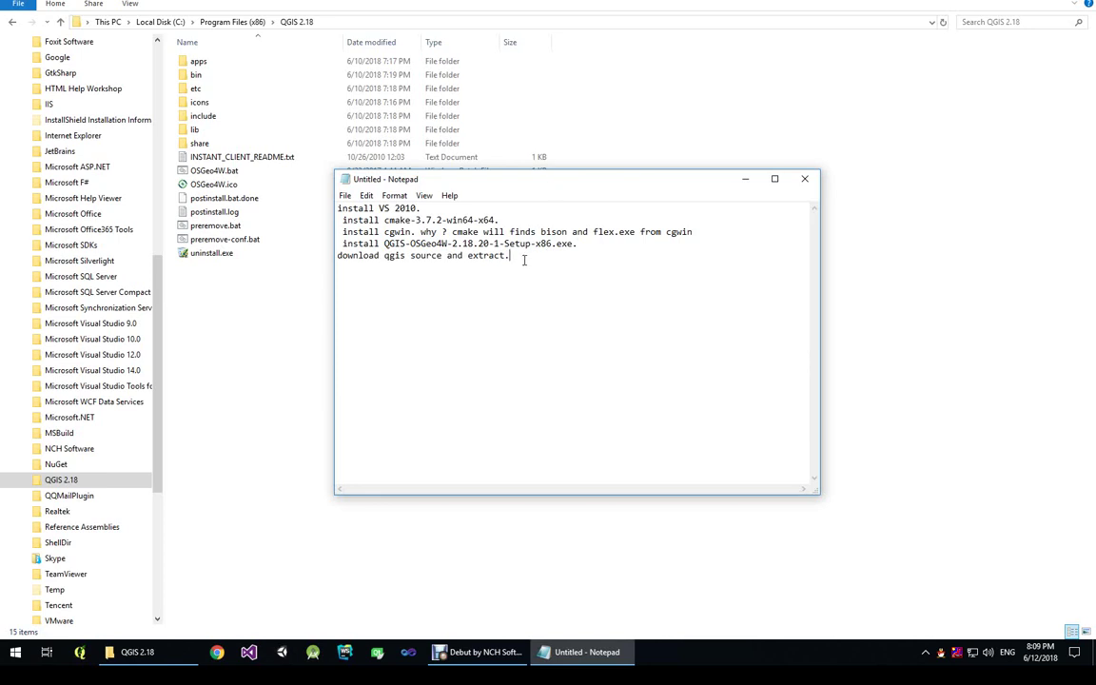
drag(523, 260, 299, 250)
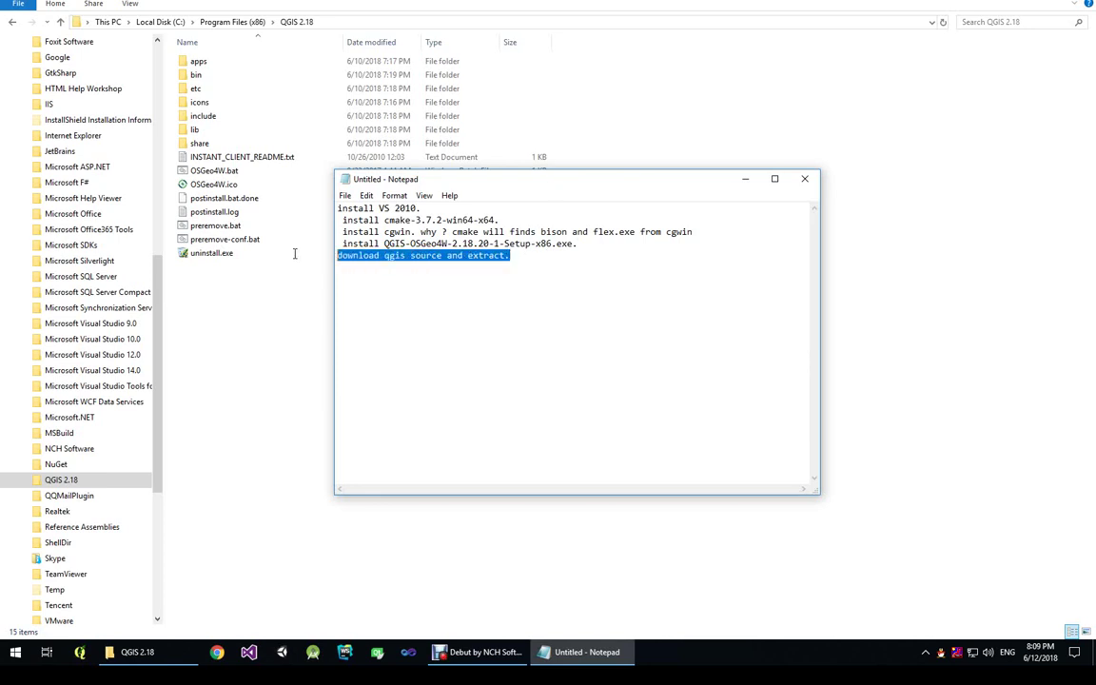
Switch to File Explorer and open the research folder on drive E
click(162, 54)
scroll(76, 286, up, 10)
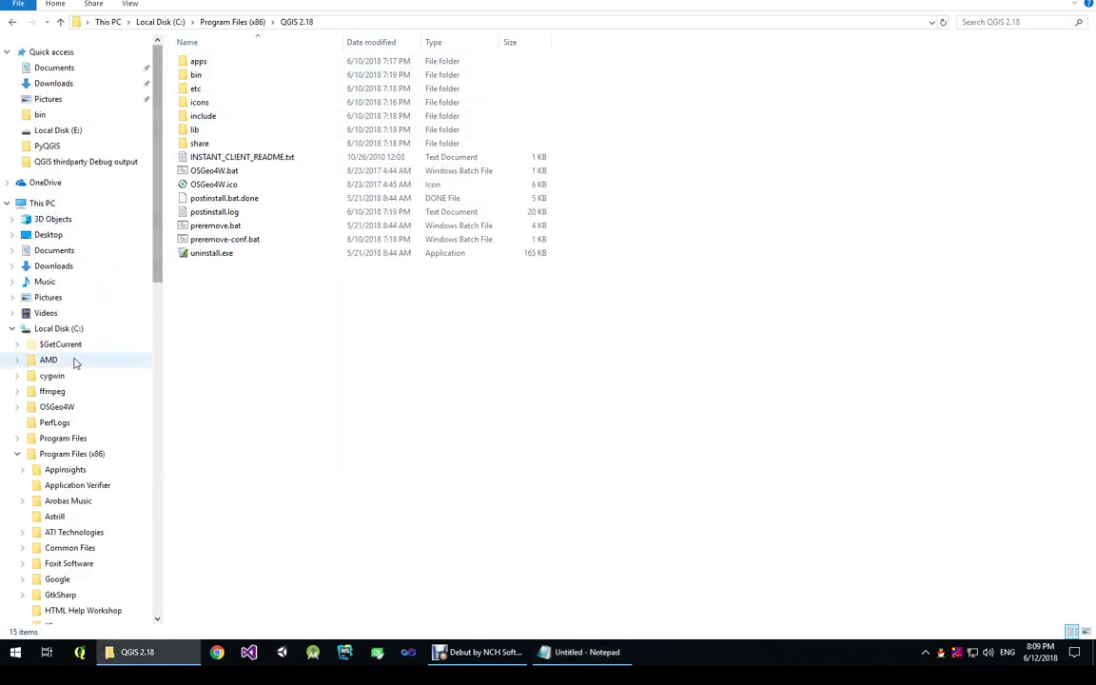
click(9, 330)
click(11, 344)
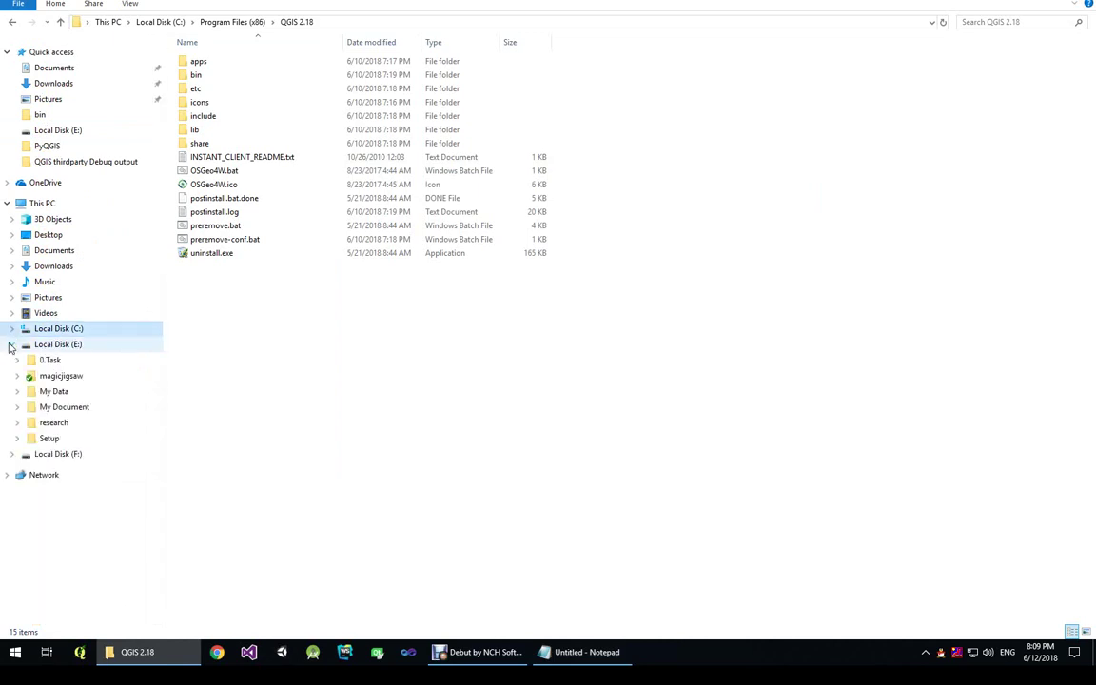
click(19, 423)
scroll(26, 426, down, 1)
click(59, 425)
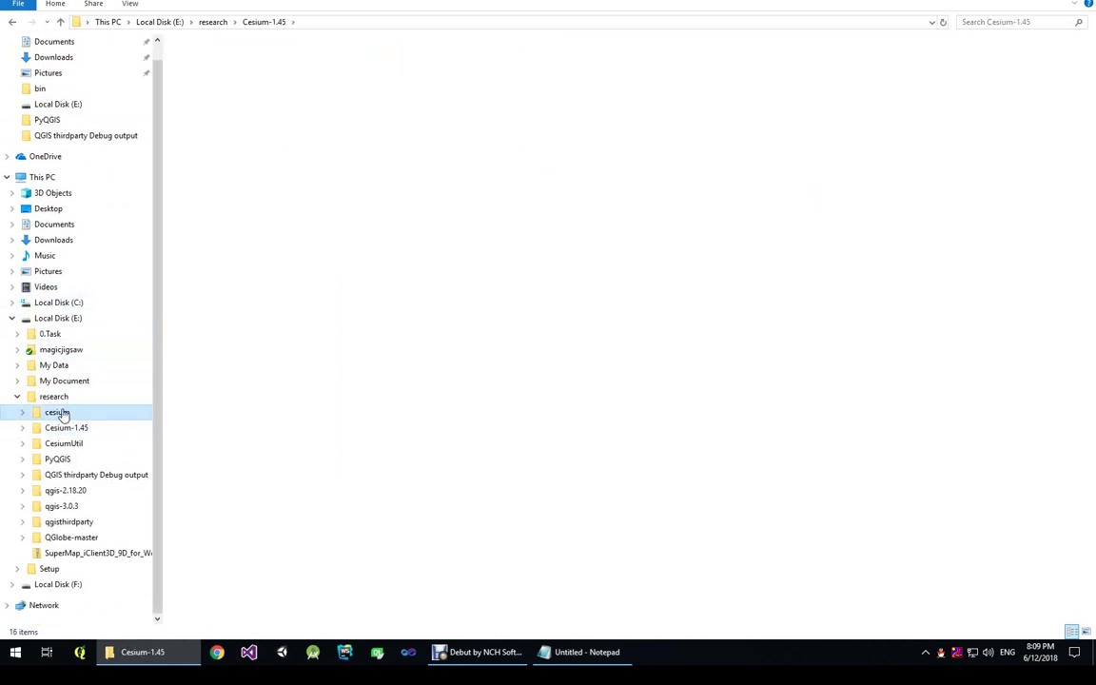
click(54, 396)
Point out the archives qgis-latest.tar.bz2 and qgis-latest.tar, and open the source folder qgis-2.18.20
click(217, 199)
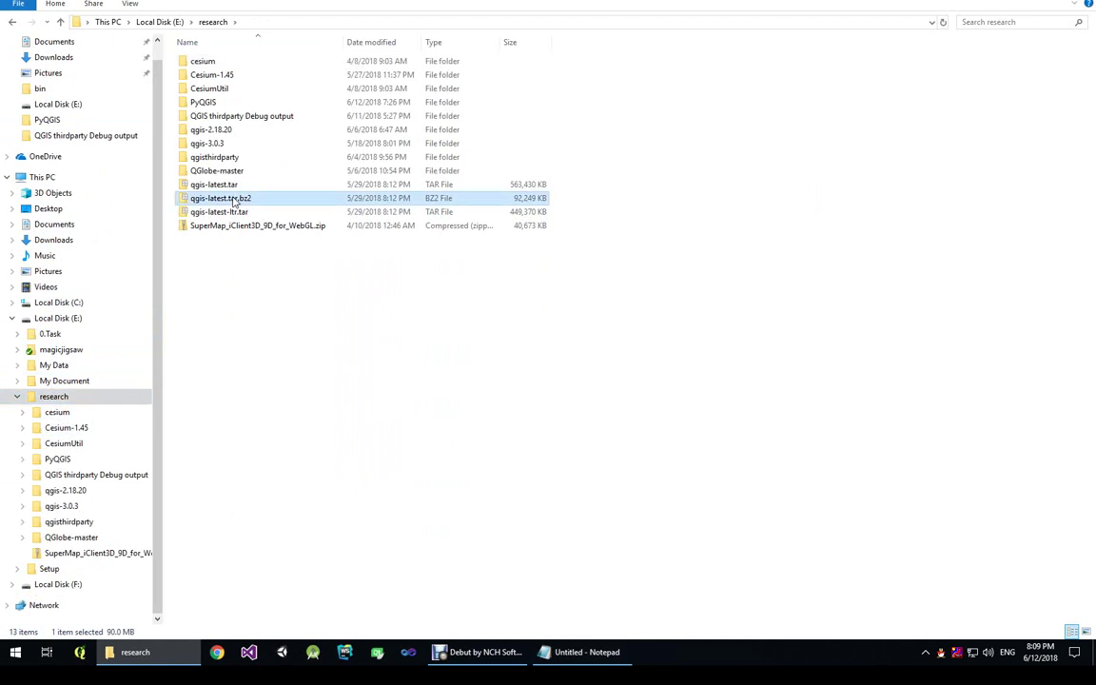
click(227, 187)
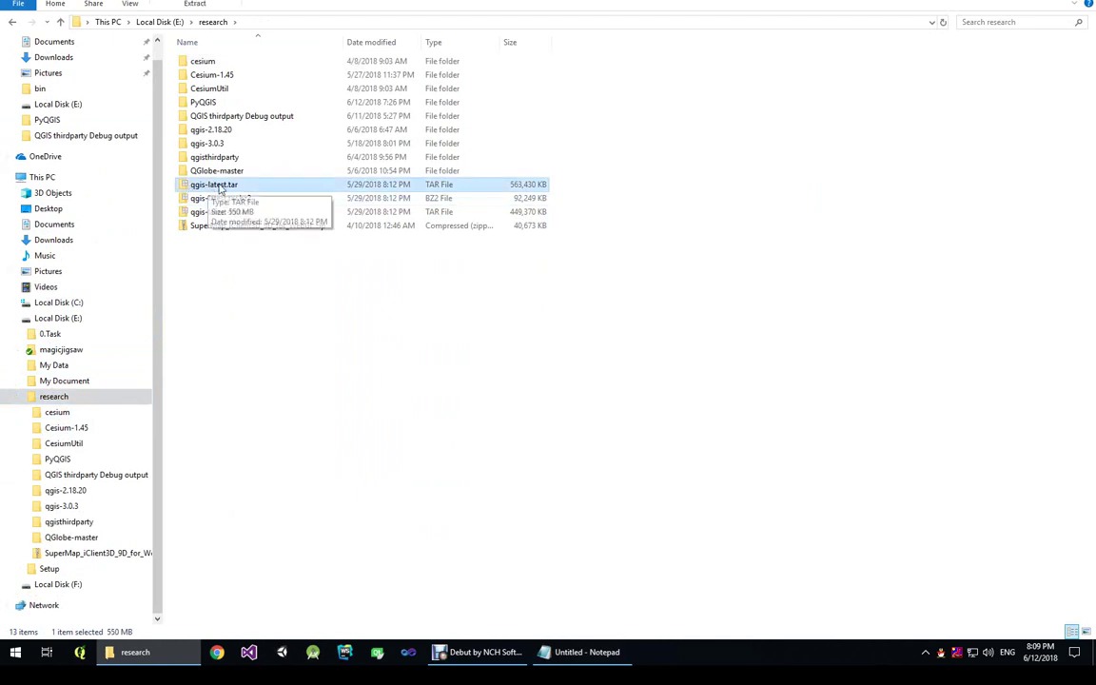
click(78, 489)
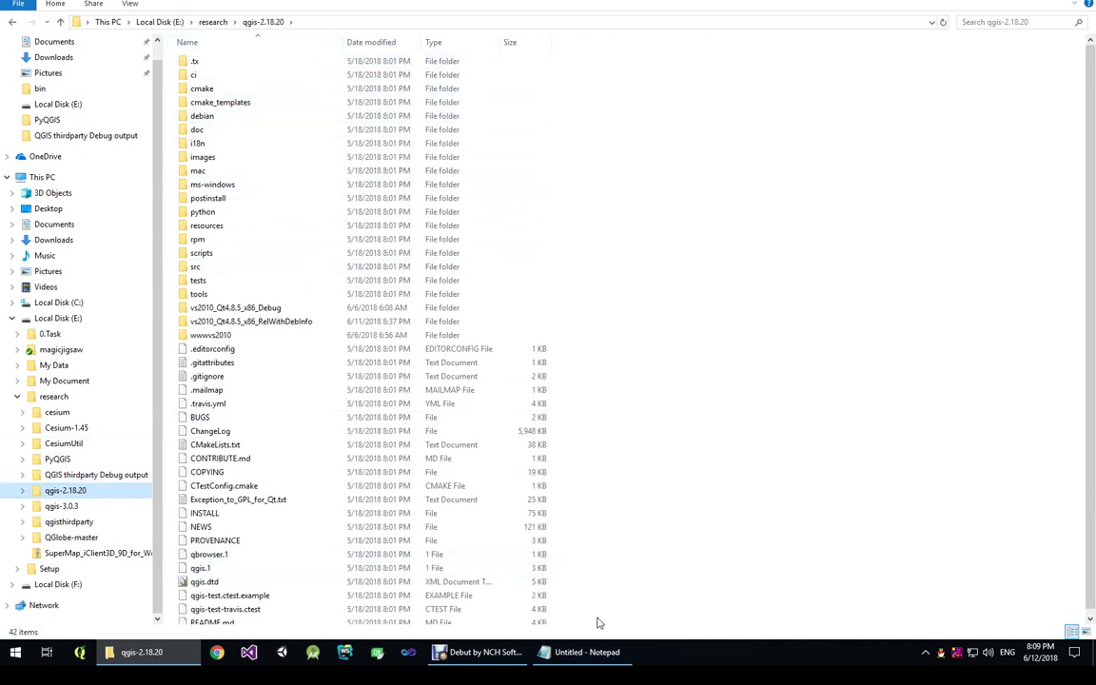
Add the line "make new folder vs2010_Qt4.8.5_x86_RelWithDebInfo" to the Notepad note, copying the folder name from the qgis-2.18.20 folder
click(596, 652)
click(538, 257)
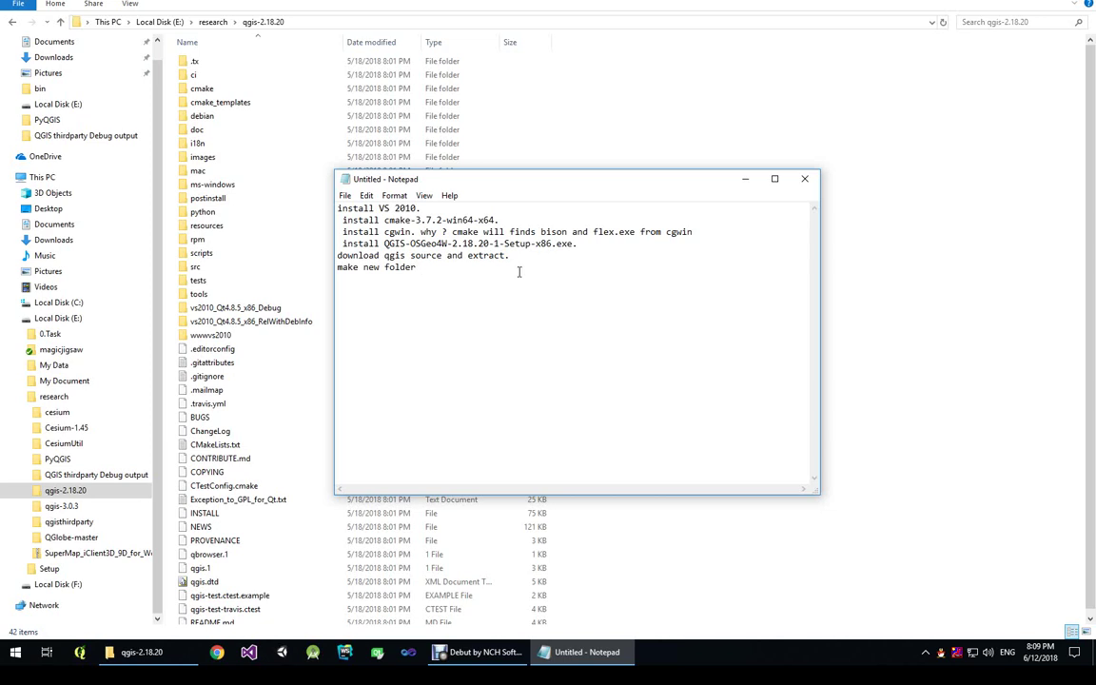
click(276, 322)
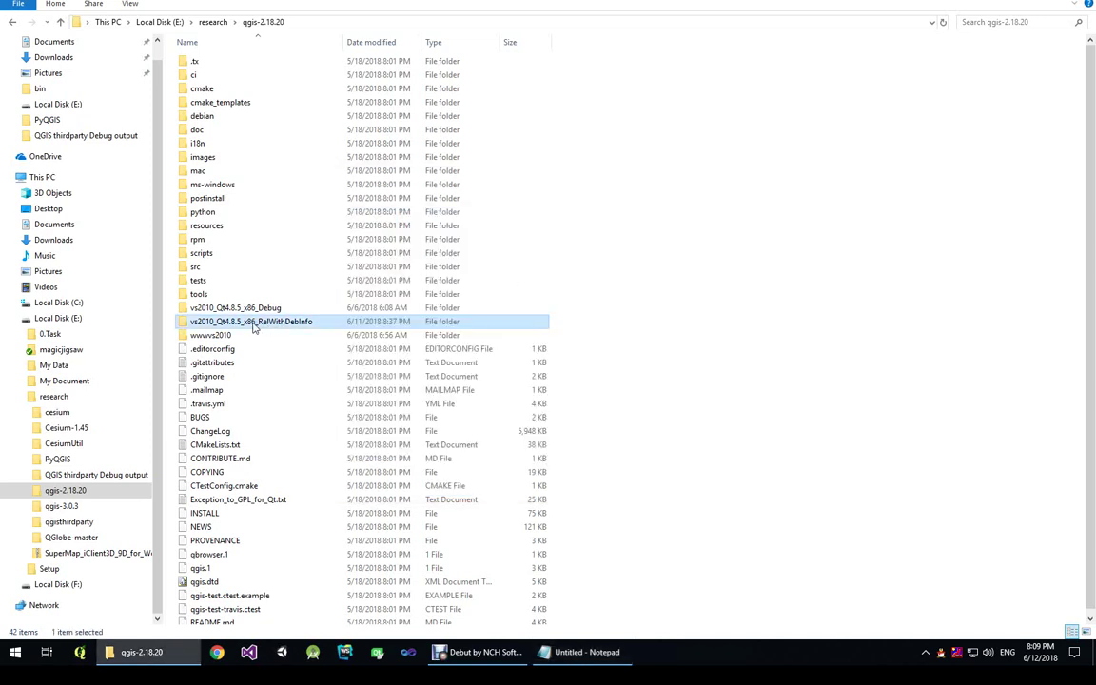
click(229, 322)
key(ctrl+c)
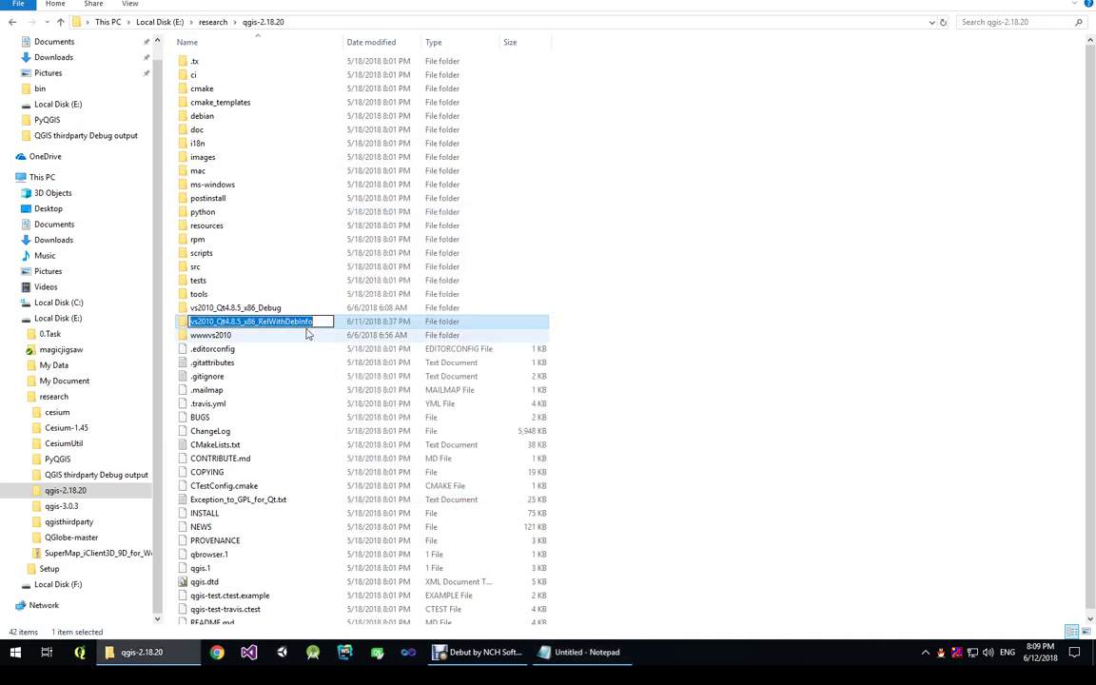
click(561, 663)
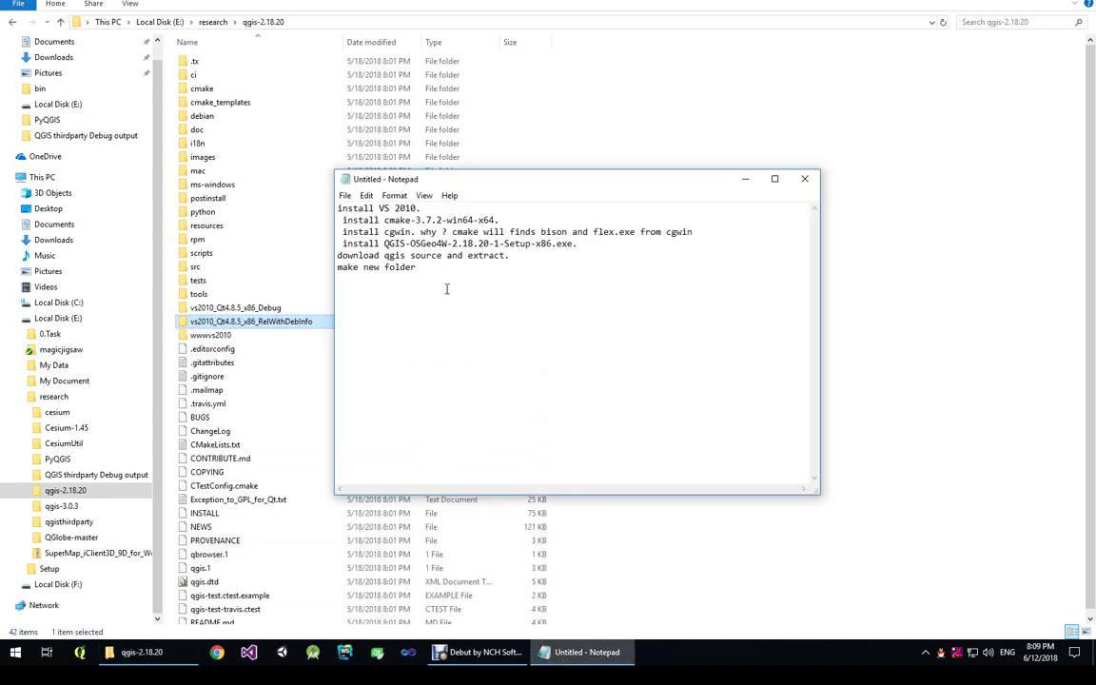
key(ctrl+v)
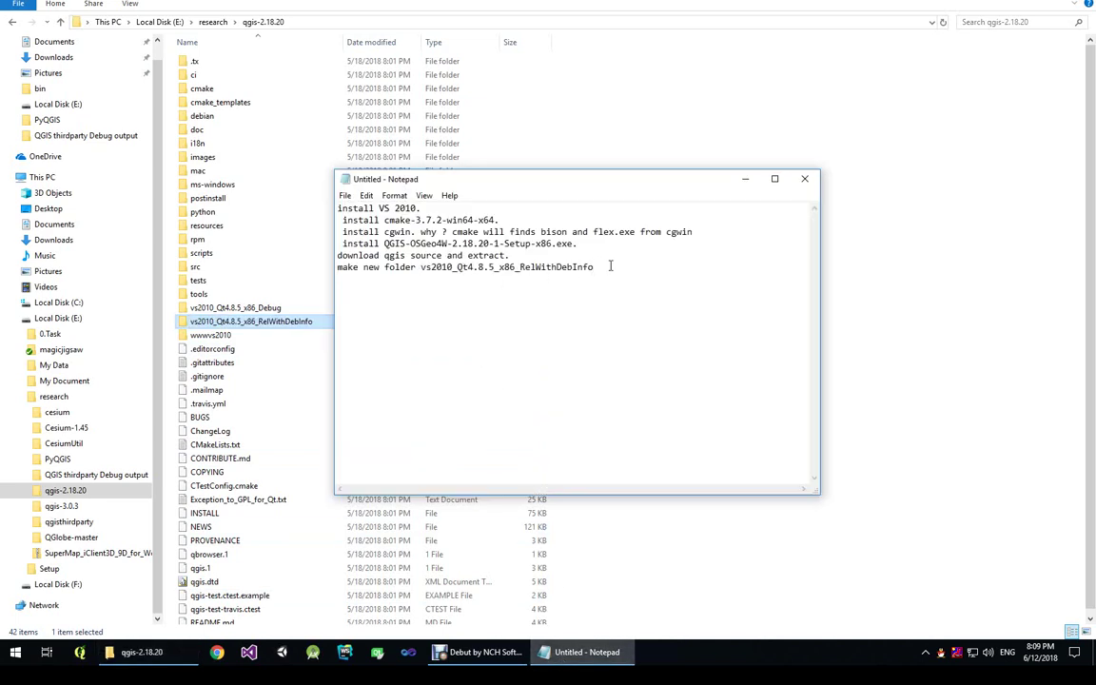
key(Return)
Add the note line "copy C:\Program Files (x86)\QGIS 2.18 to C Driver and rename to "OSGeo4W"."
key(alt+Tab)
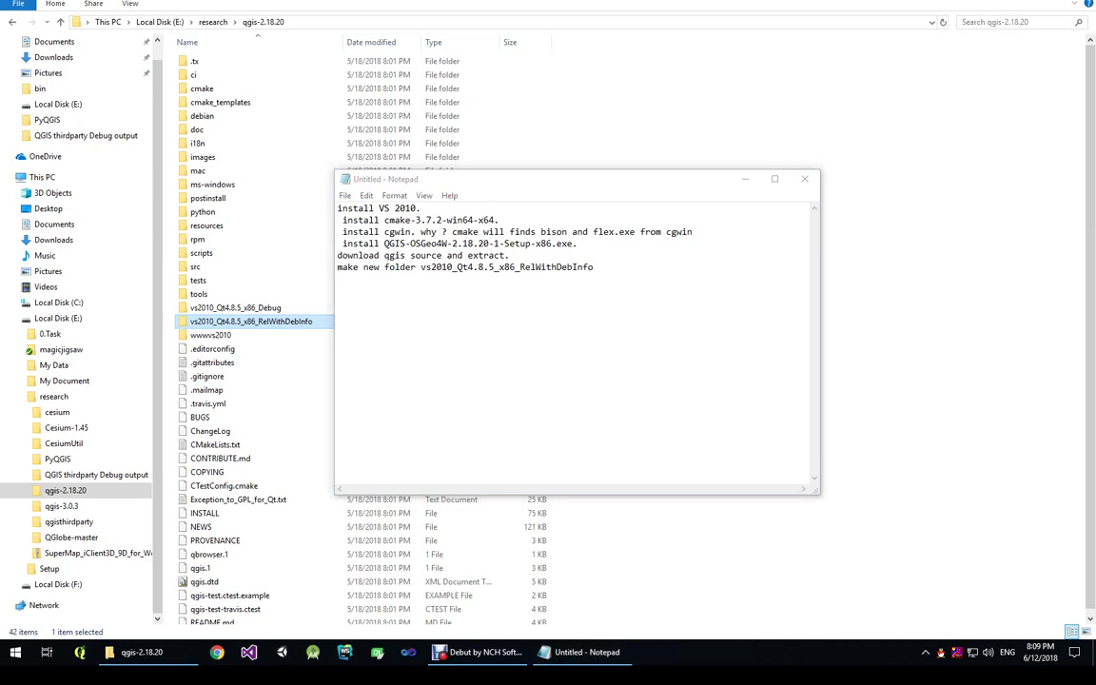
click(615, 263)
key(alt+Tab)
click(649, 274)
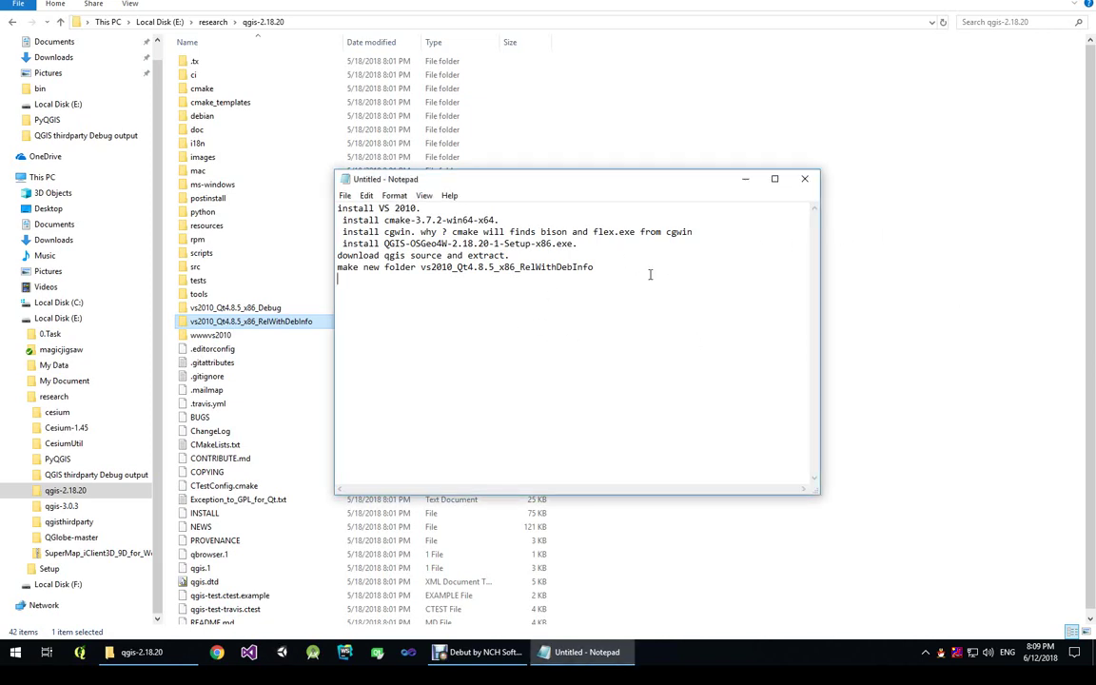
text(copy C:\Program Files (x86)\QGIS 2.18 to C Driver and rename to "OSGeo4W".)
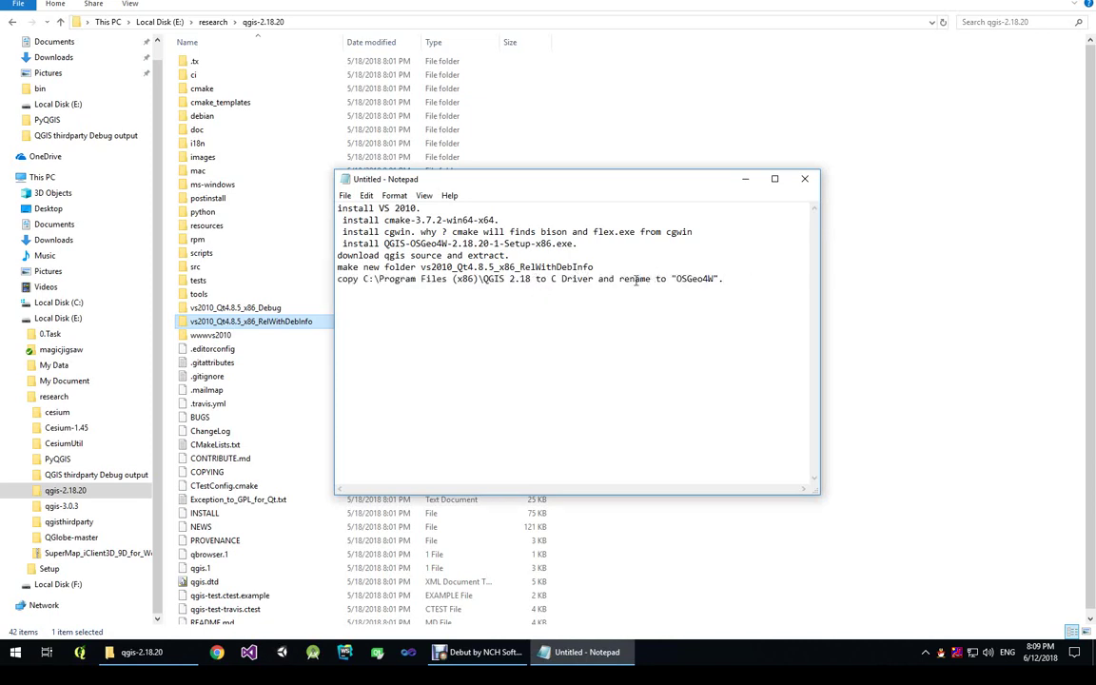
Open QGIS 2.18 under C:\Program Files (x86) in File Explorer and copy the whole folder
click(17, 303)
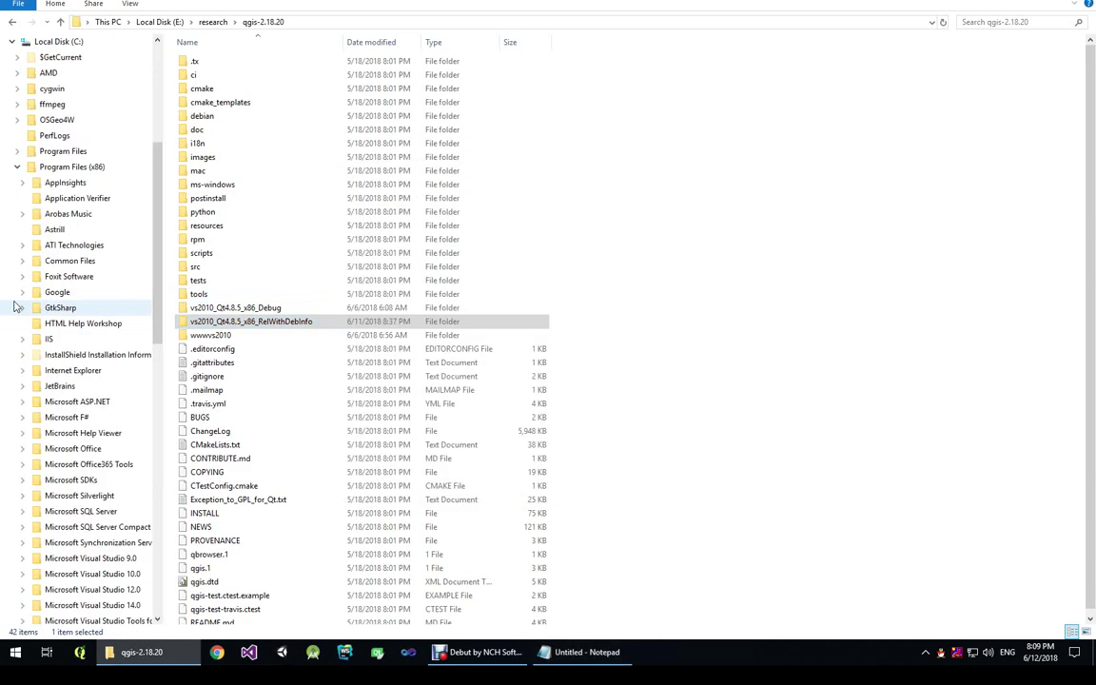
scroll(76, 454, down, 6)
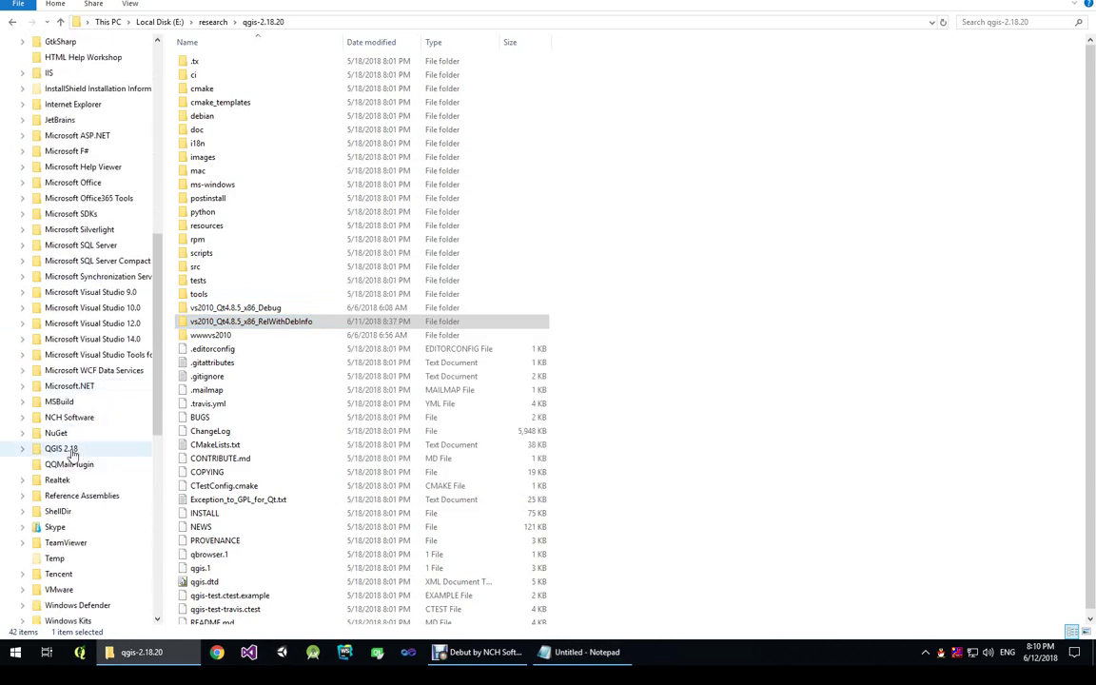
click(63, 449)
drag(396, 415, 157, 46)
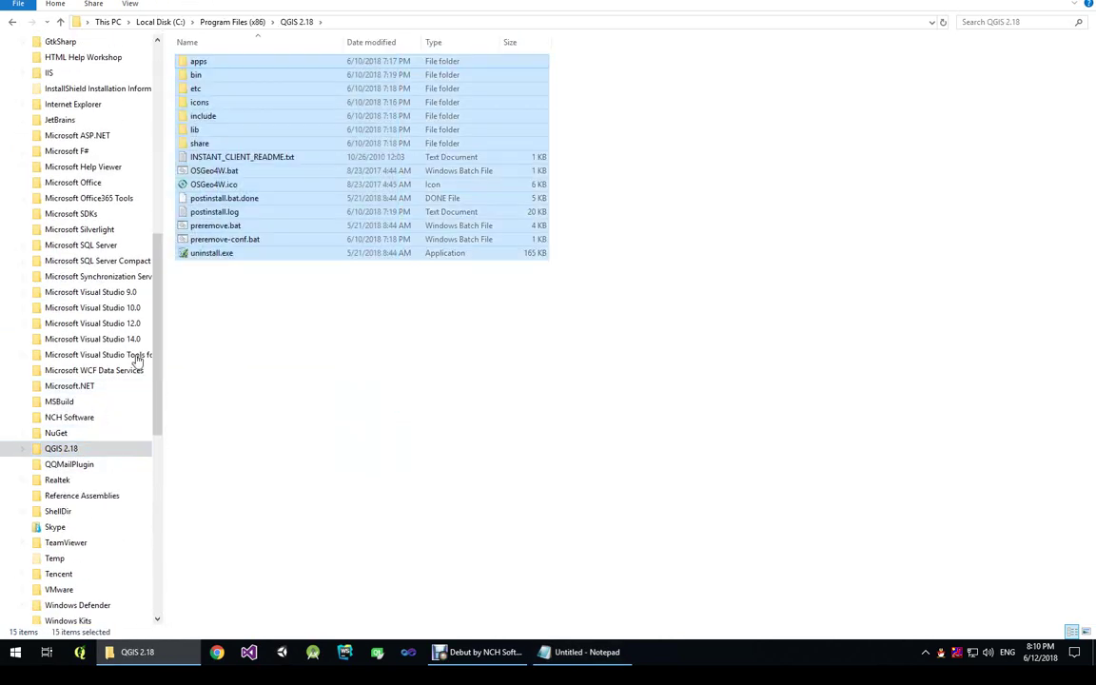
right_click(63, 449)
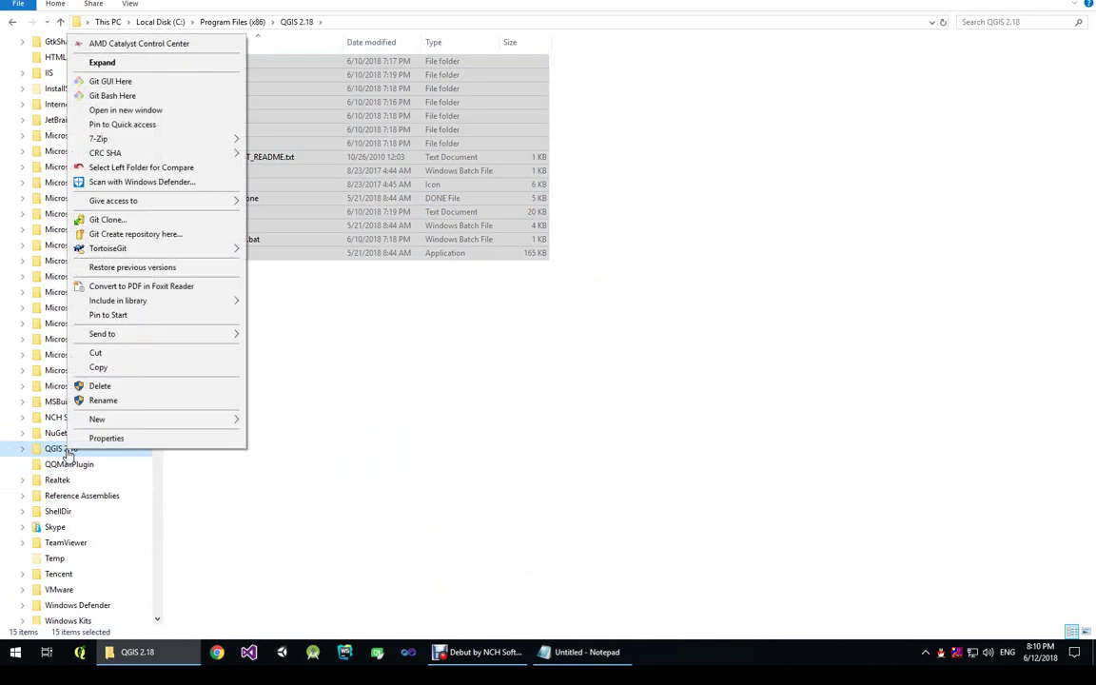
click(105, 370)
Open Local Disk (C:), bring up and dismiss the paste option, and select the existing OSGeo4W folder
scroll(142, 161, up, 12)
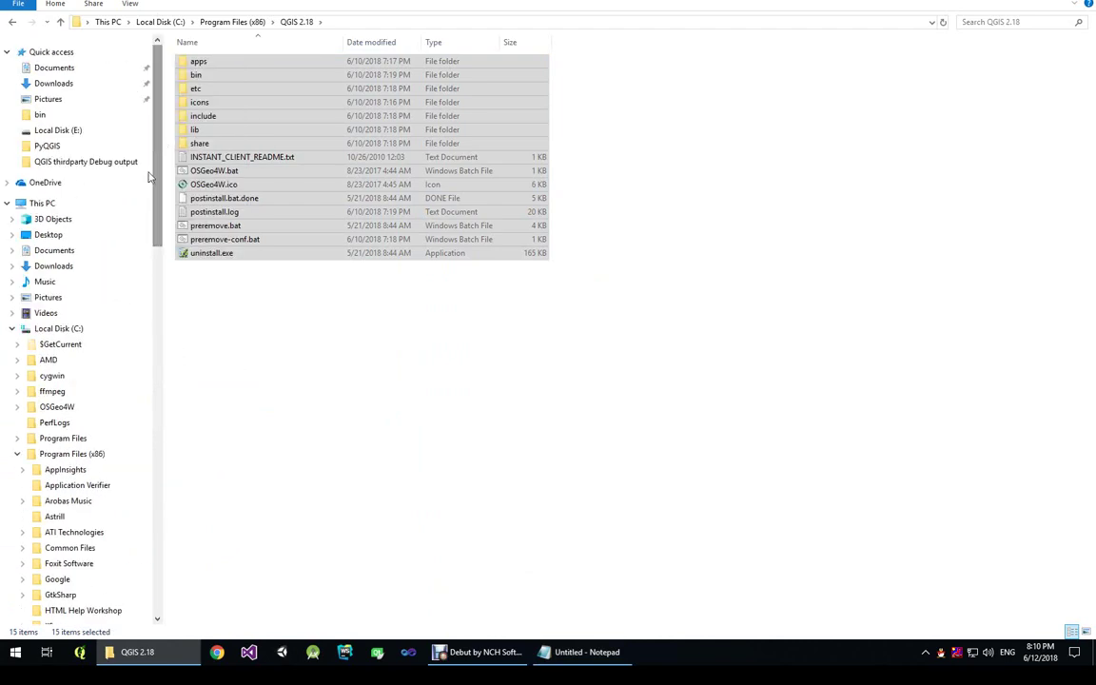
click(67, 329)
click(17, 453)
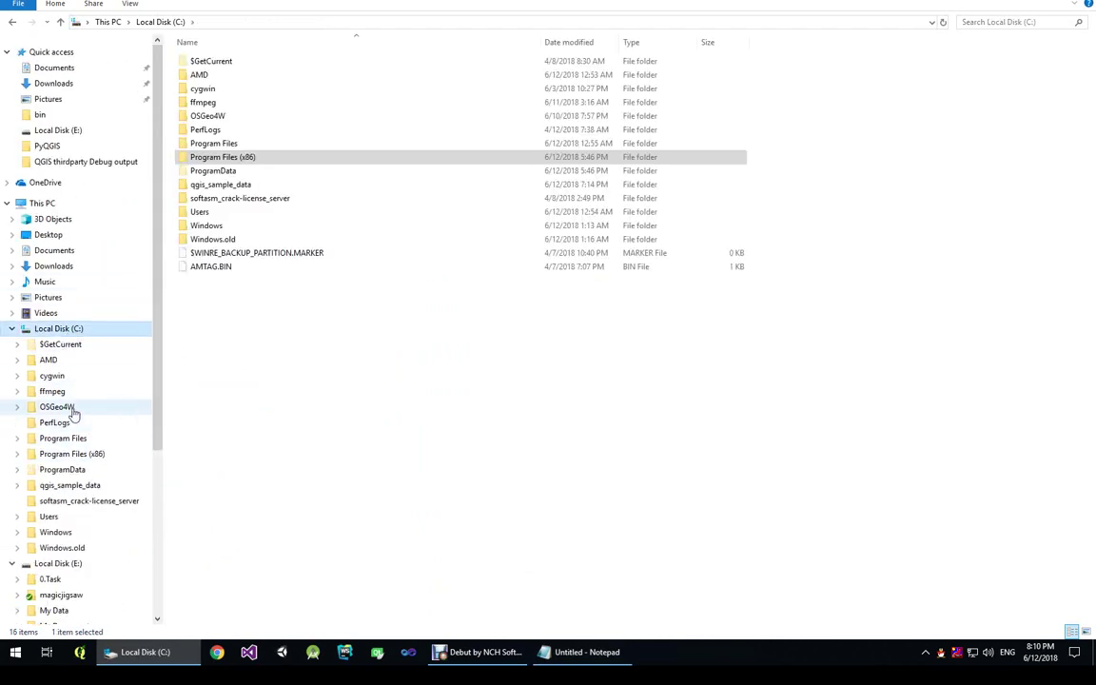
right_click(245, 326)
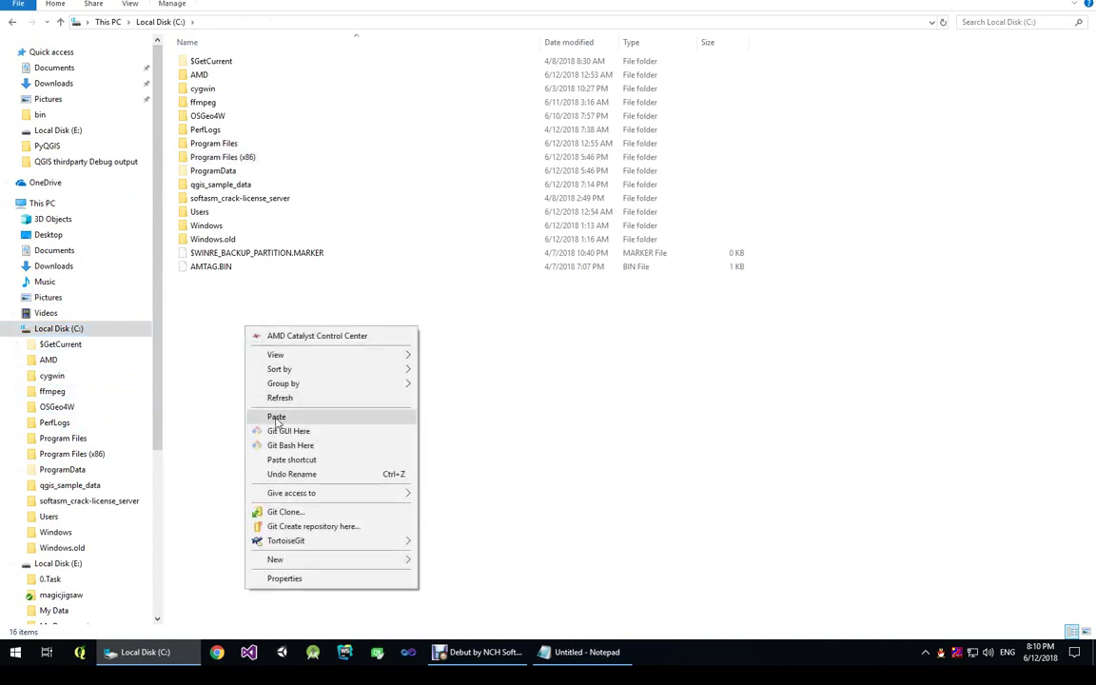
click(607, 460)
click(214, 116)
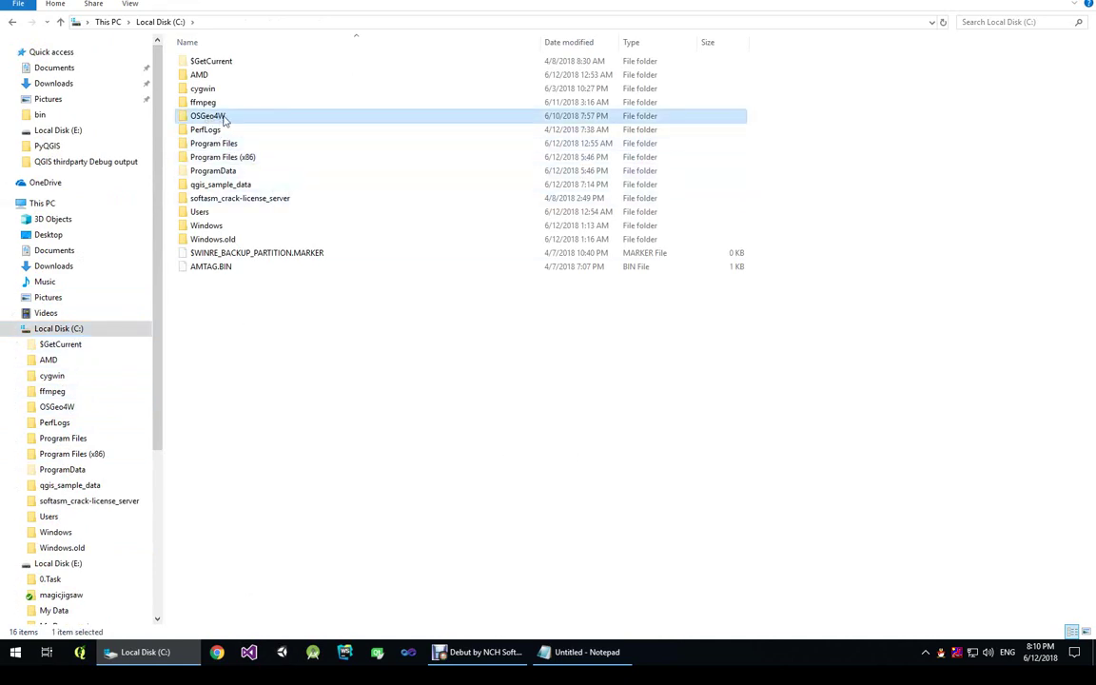
Add the line "install OSGeo4W by running osgeo4w-setup.exe. it will take some time." at the end of the Notepad note
click(573, 655)
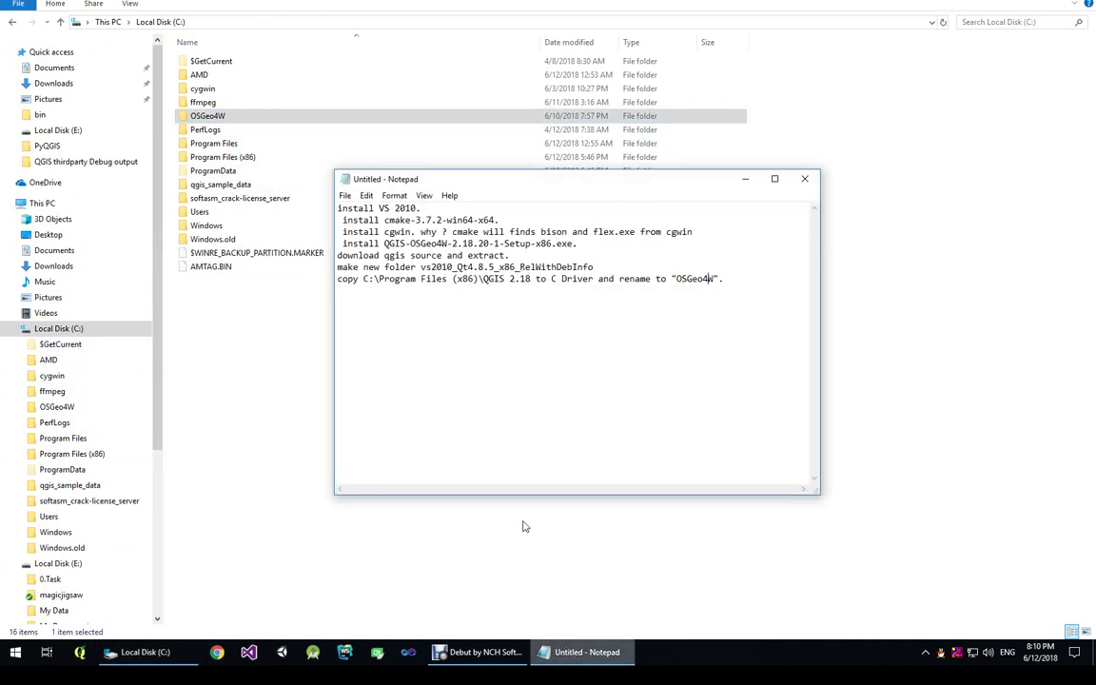
click(746, 279)
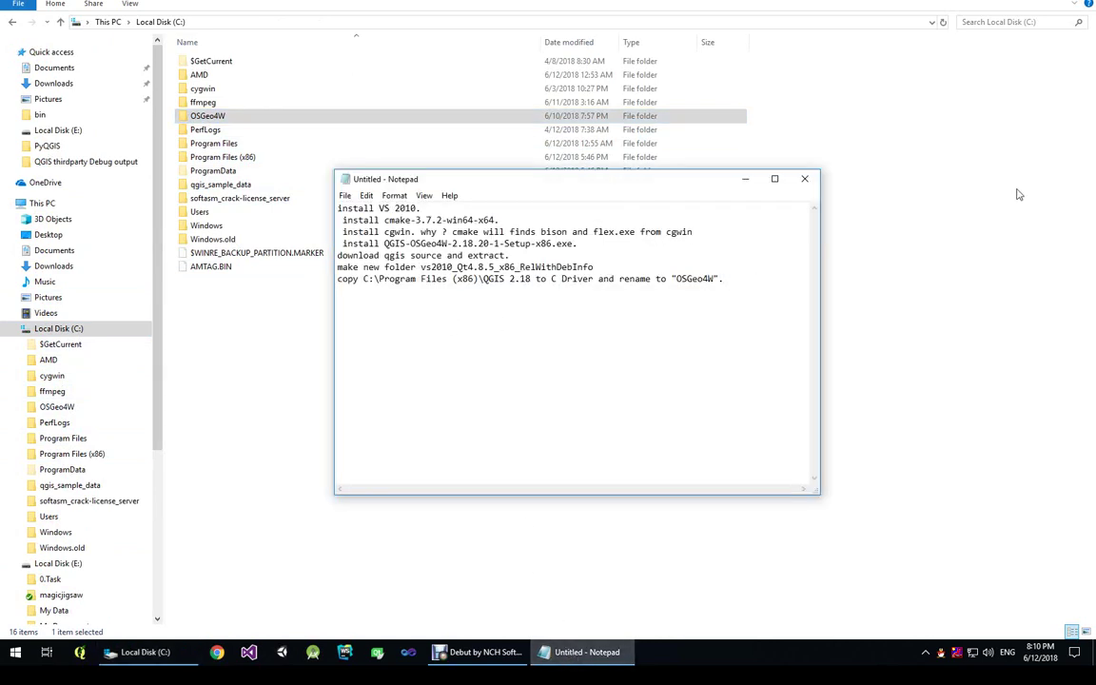
click(733, 281)
key(ctrl+v)
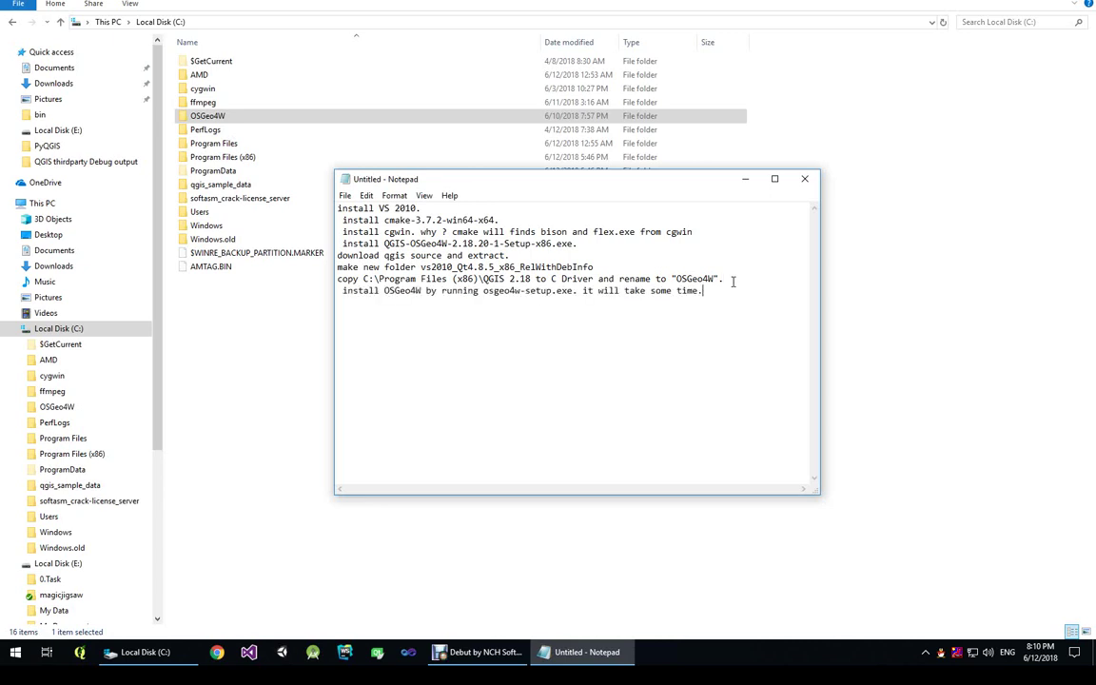
Highlight the OSGeo4W setup line in the note and open the OSGeo4W folder on drive C
drag(703, 290, 303, 284)
click(575, 313)
double_click(502, 291)
double_click(221, 116)
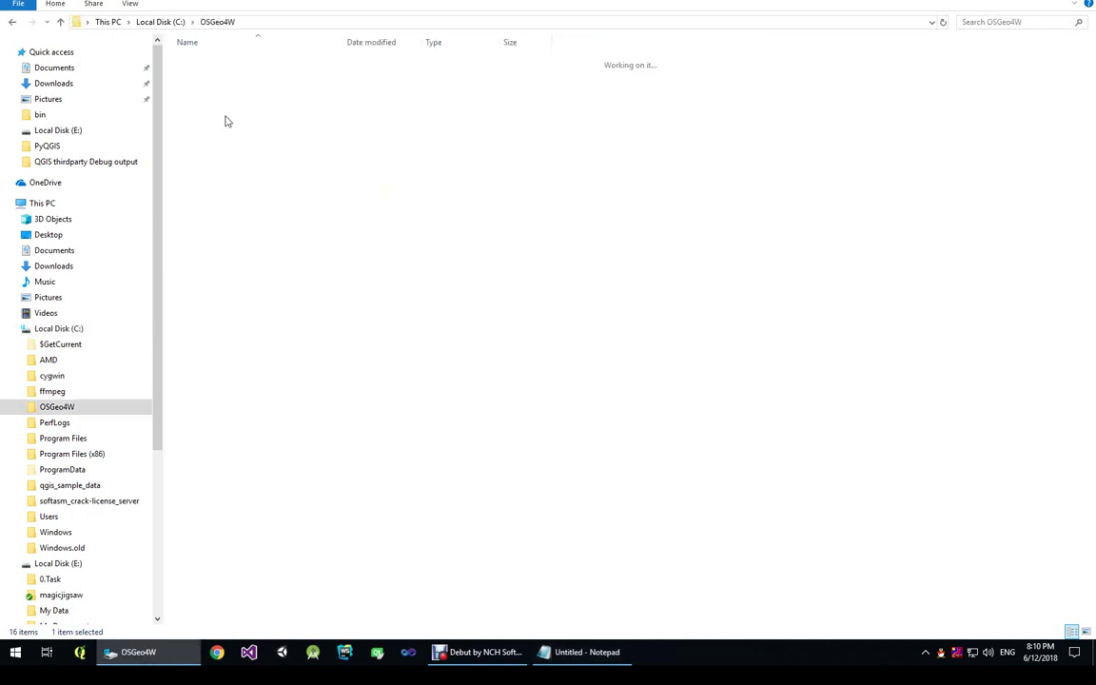
Search the OSGeo4W folder for "osgeo4w" and select osgeo4w-setup.exe
click(991, 21)
key(ctrl+v)
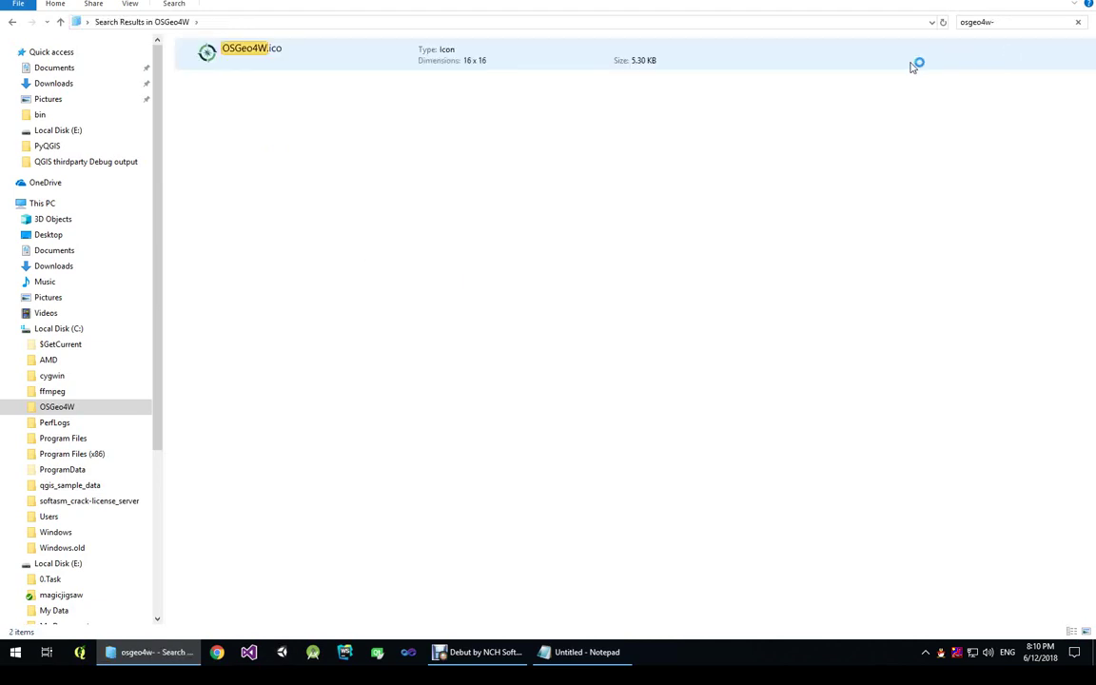
key(BackSpace)
click(295, 59)
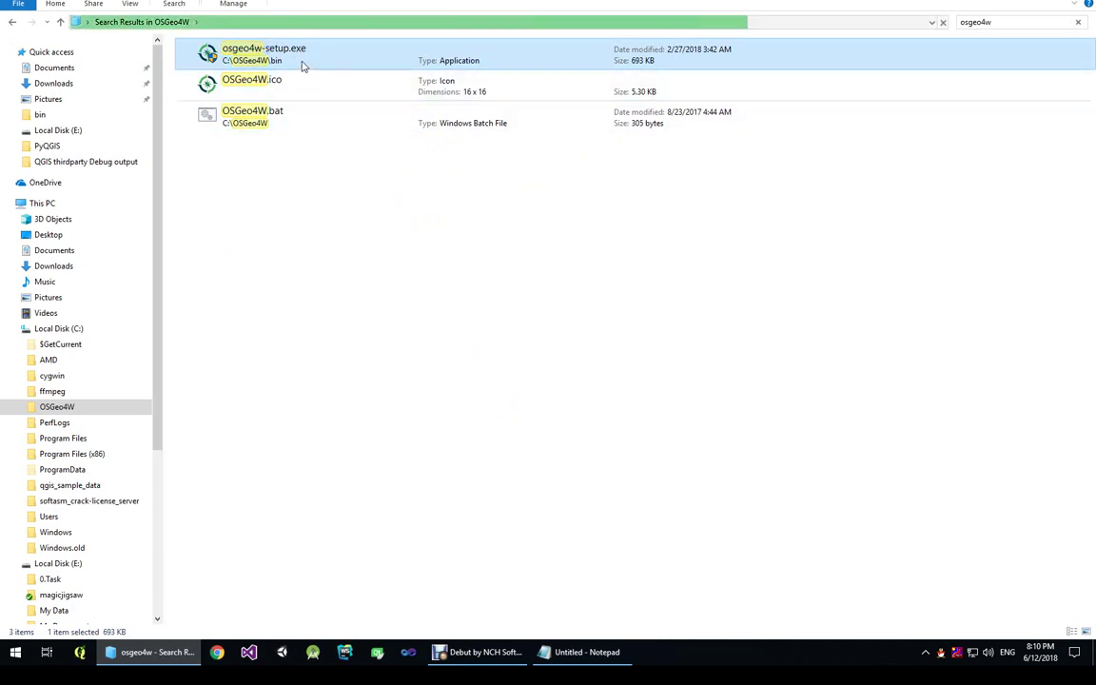
Launch osgeo4w-setup.exe to show the OSGeo4W setup program, and exit it without installing
double_click(300, 62)
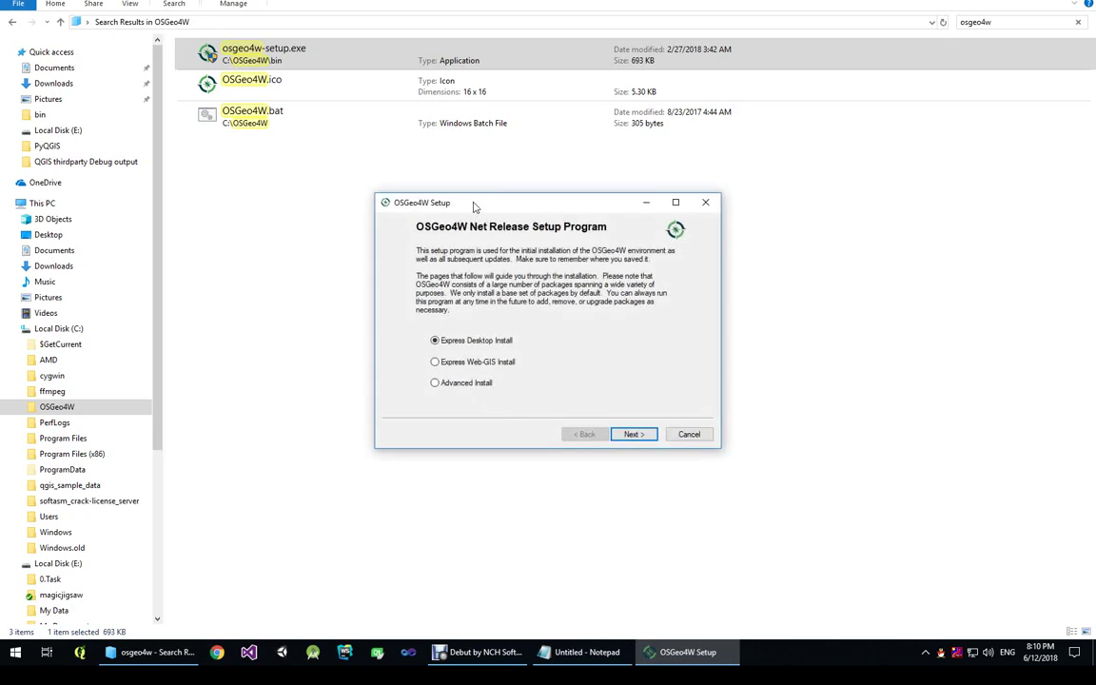
click(688, 437)
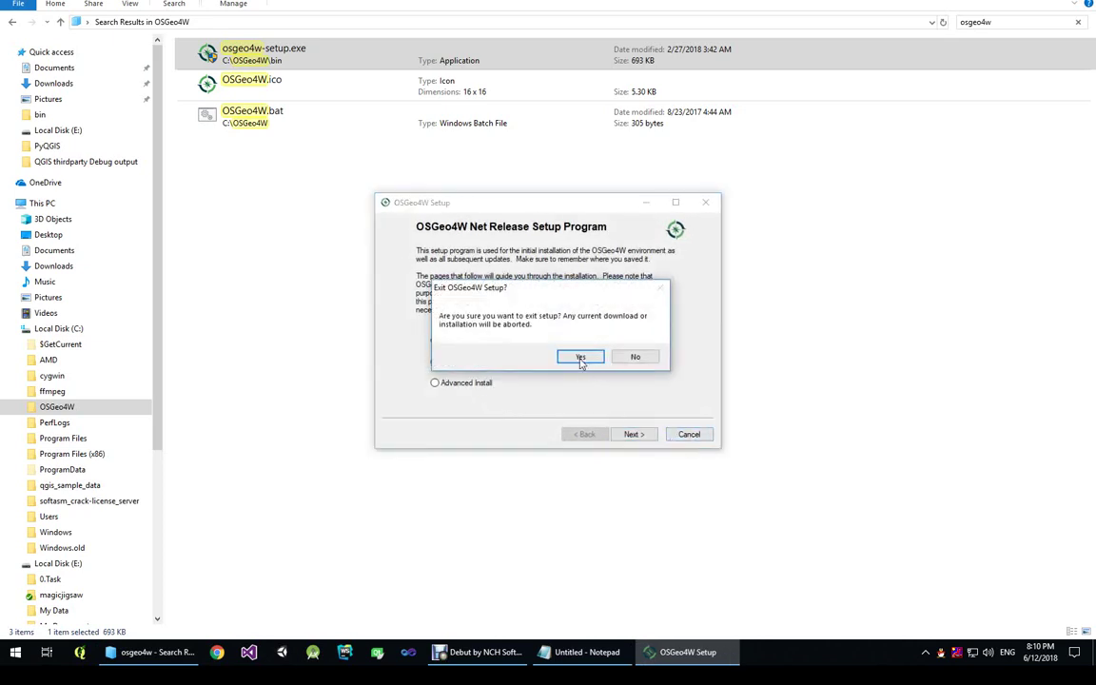
click(577, 356)
Open Local Disk (F:) and display the properties of the osgeo folder, keeping the folder's entry in view
click(12, 328)
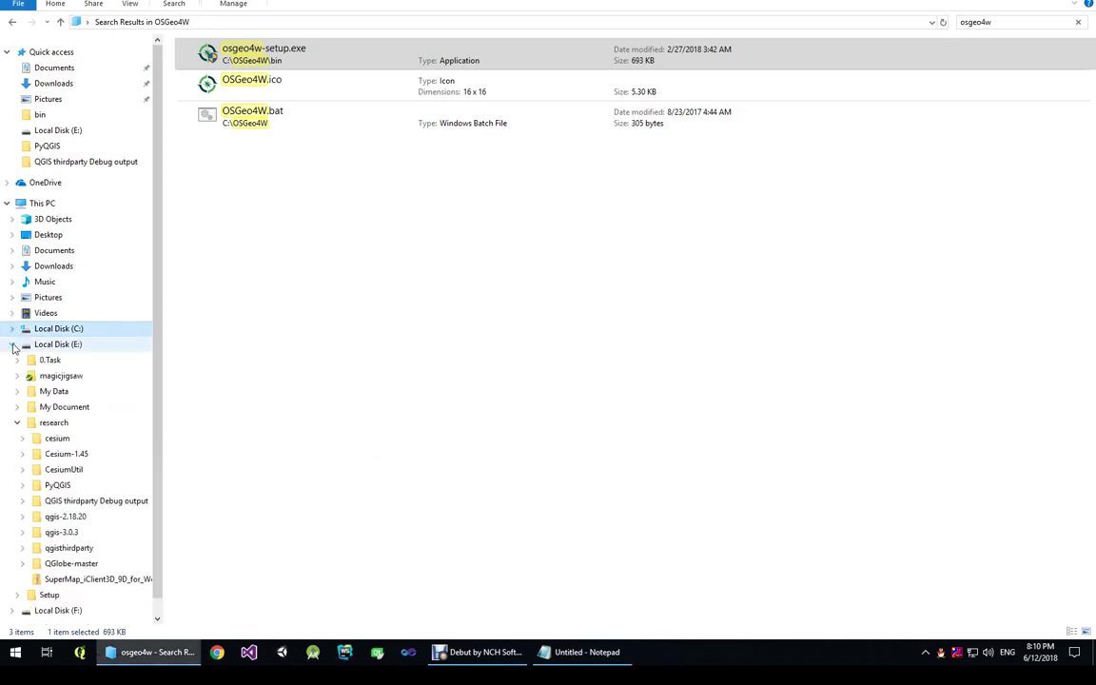
click(12, 343)
click(53, 360)
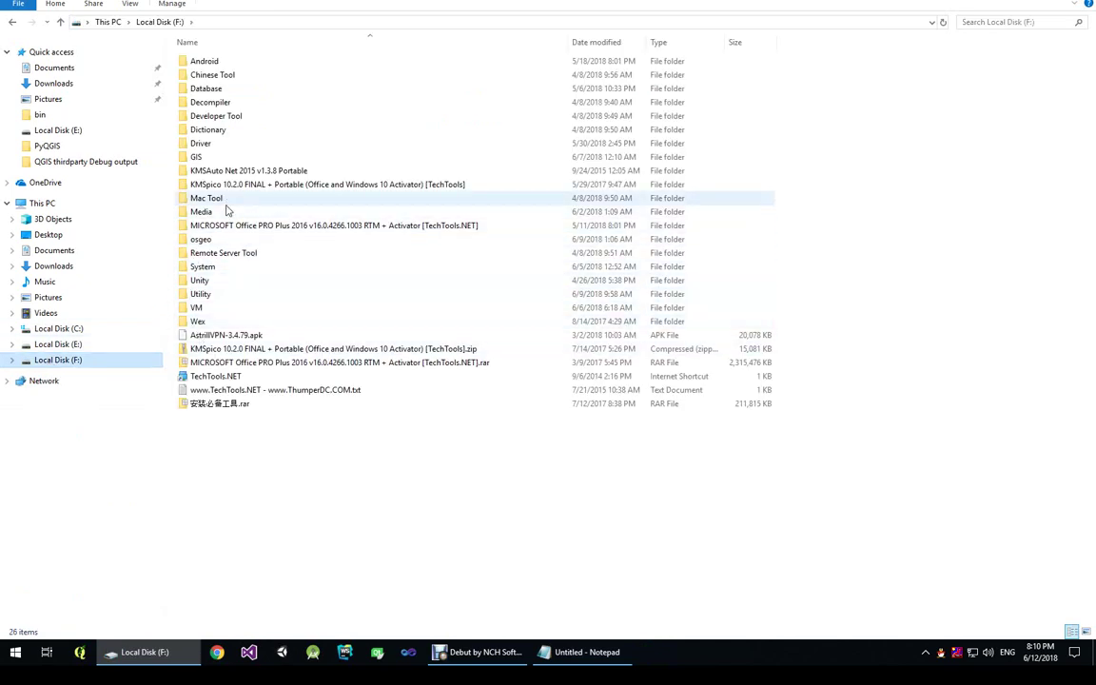
click(200, 240)
right_click(201, 240)
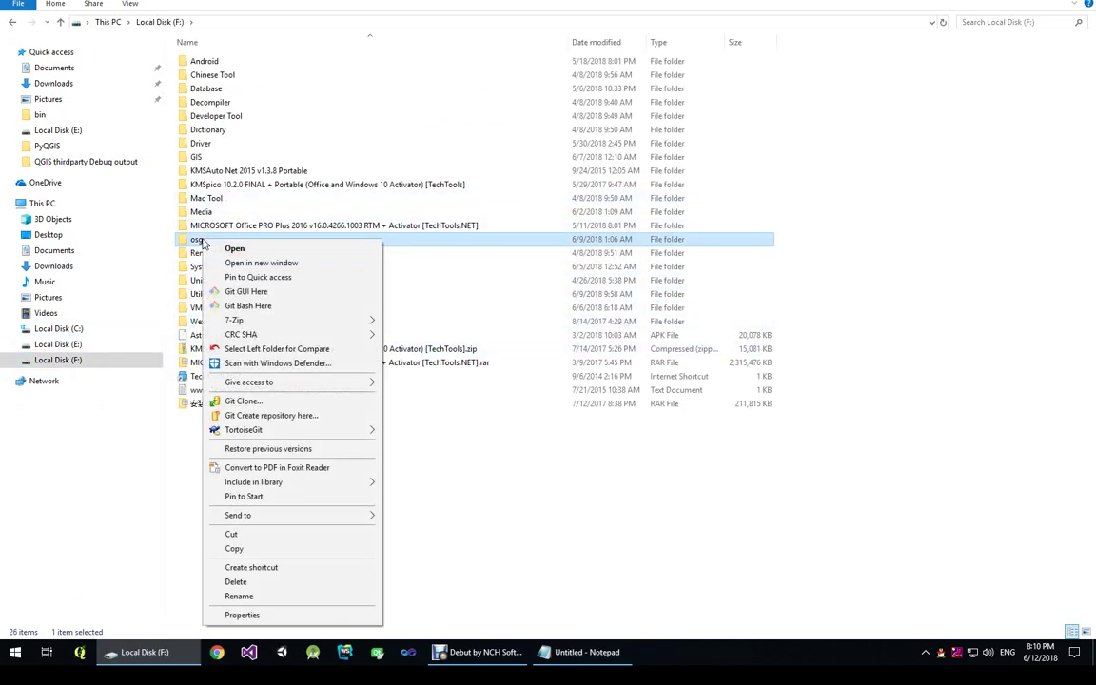
click(255, 622)
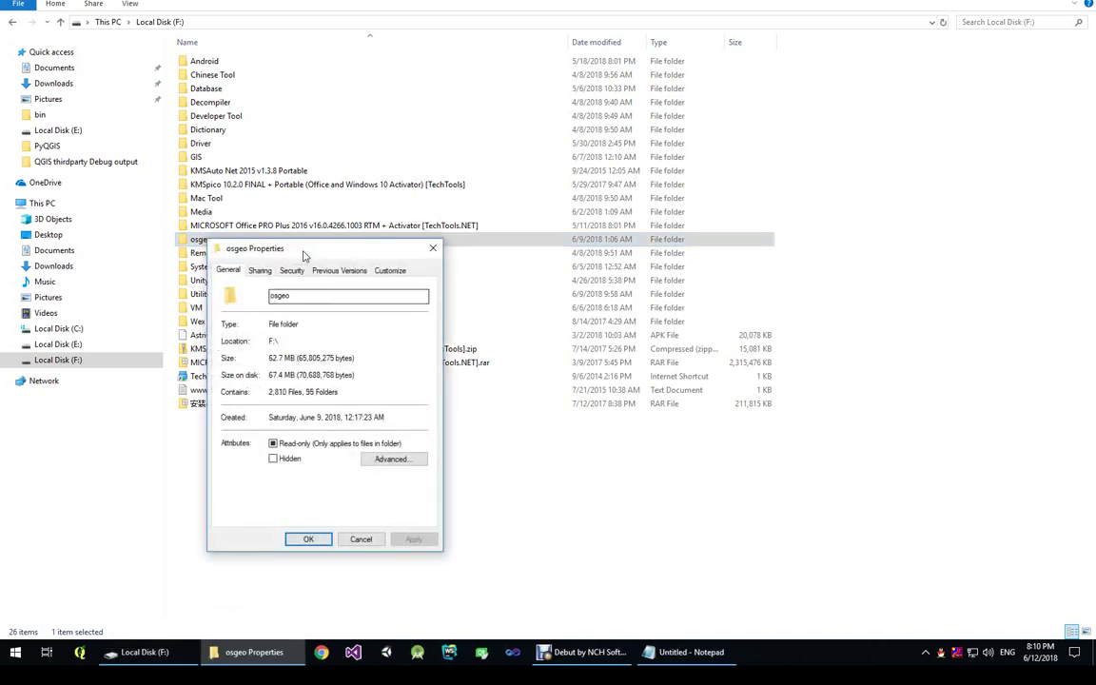
drag(285, 249, 241, 340)
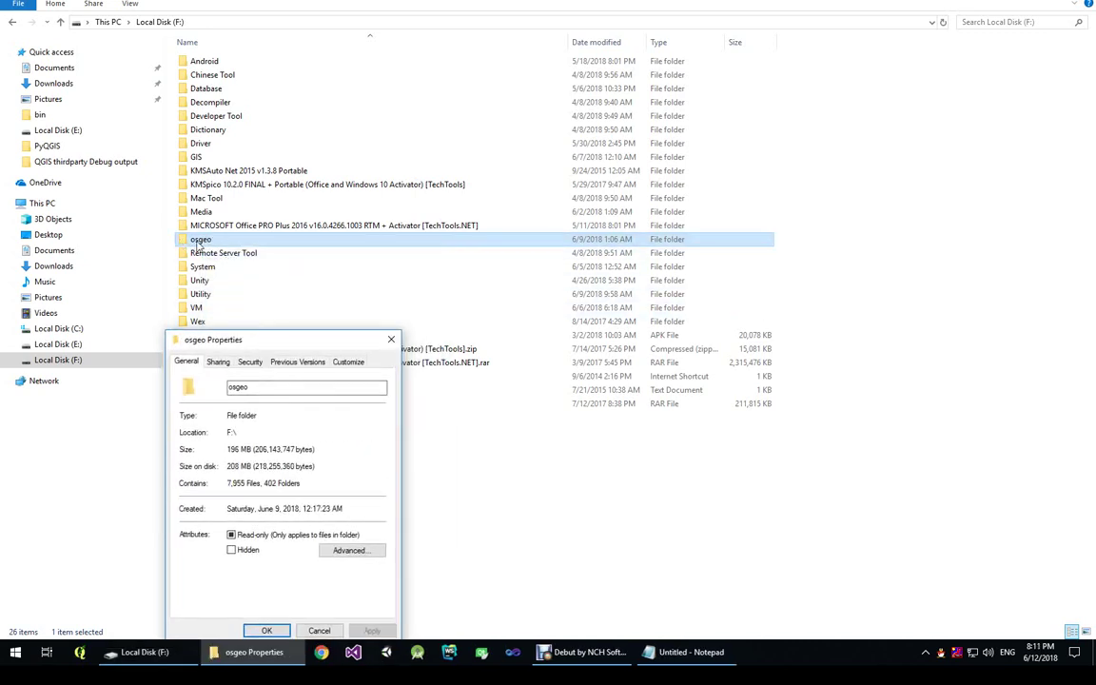
After a blank line, add "copy qjson relative dev files from installed real OSGeo4W to C:/OSGeo4W" to the note, repeated for qca, qwt and spatialindex
click(610, 597)
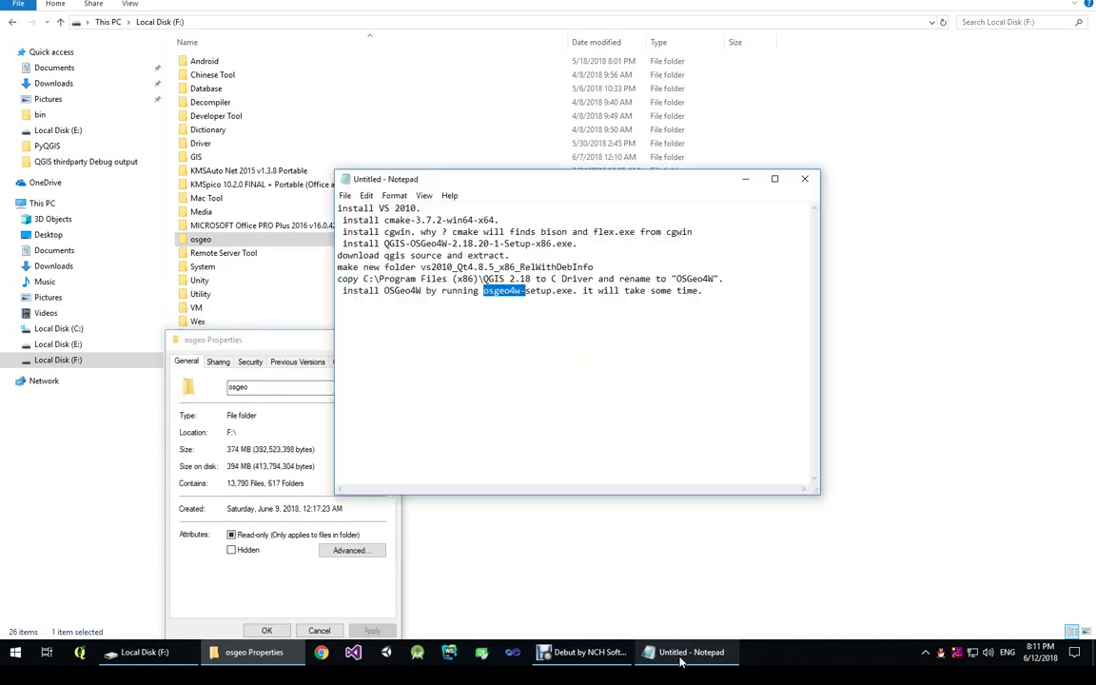
click(713, 289)
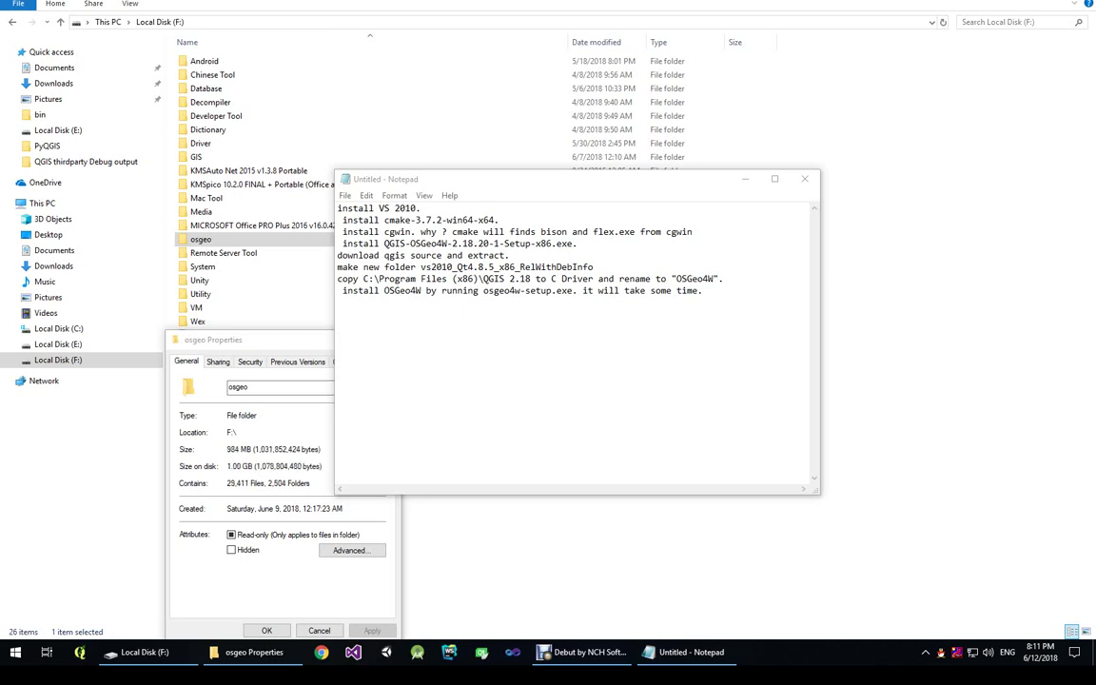
click(805, 295)
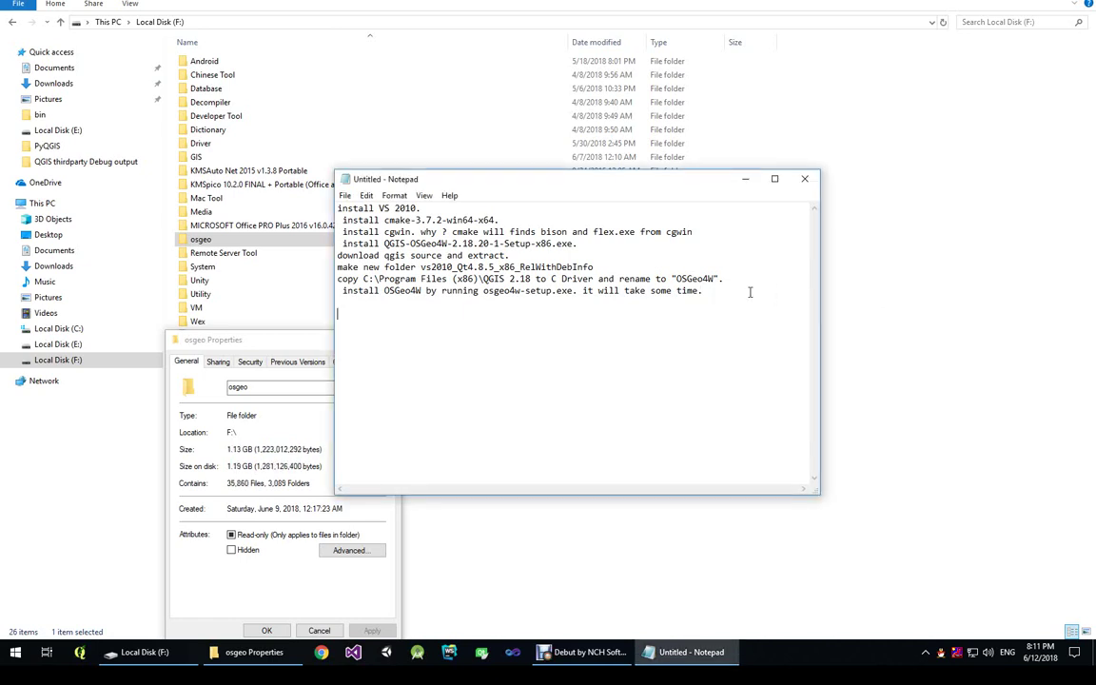
text(copy qjson relative dev files from installed real OSGeo4W to C:/OSGeo4W   copy qca relative dev files from installed real OSGeo4W to C:/OSGeo4W   copy qwt relative dev files from installed real OSGeo4W to C:/OSGeo4W   copy spatialindex relative dev files  from installed real OSGeo4W to C:/OSGeo4W)
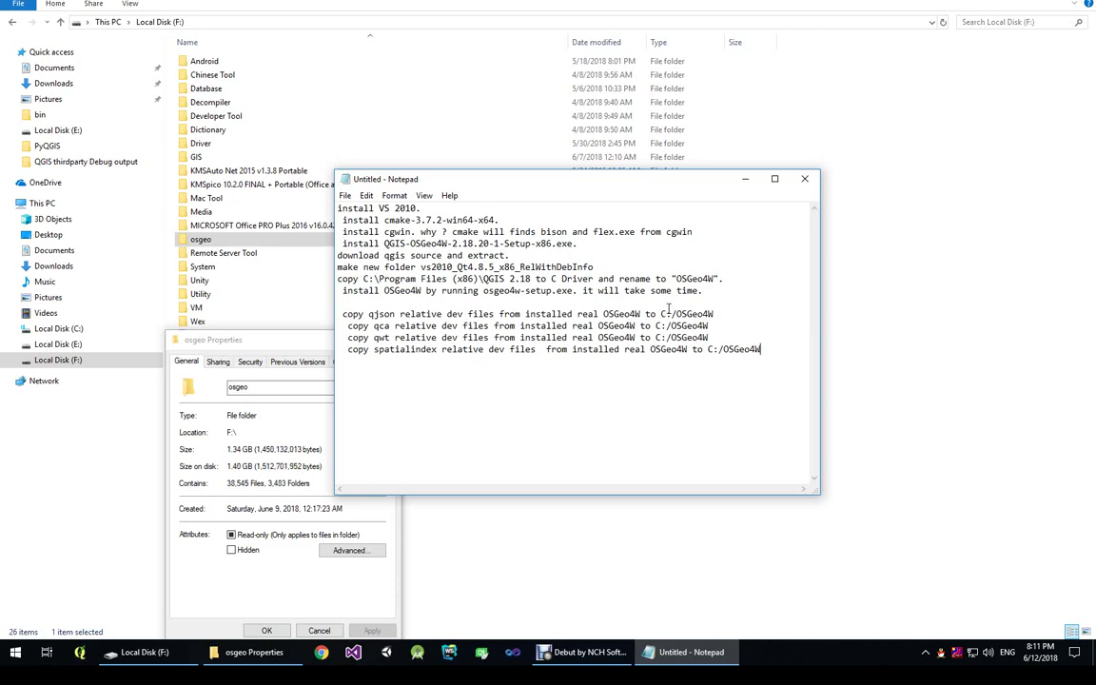
Close the osgeo folder's properties and highlight the word qjson in the note
drag(247, 340, 114, 339)
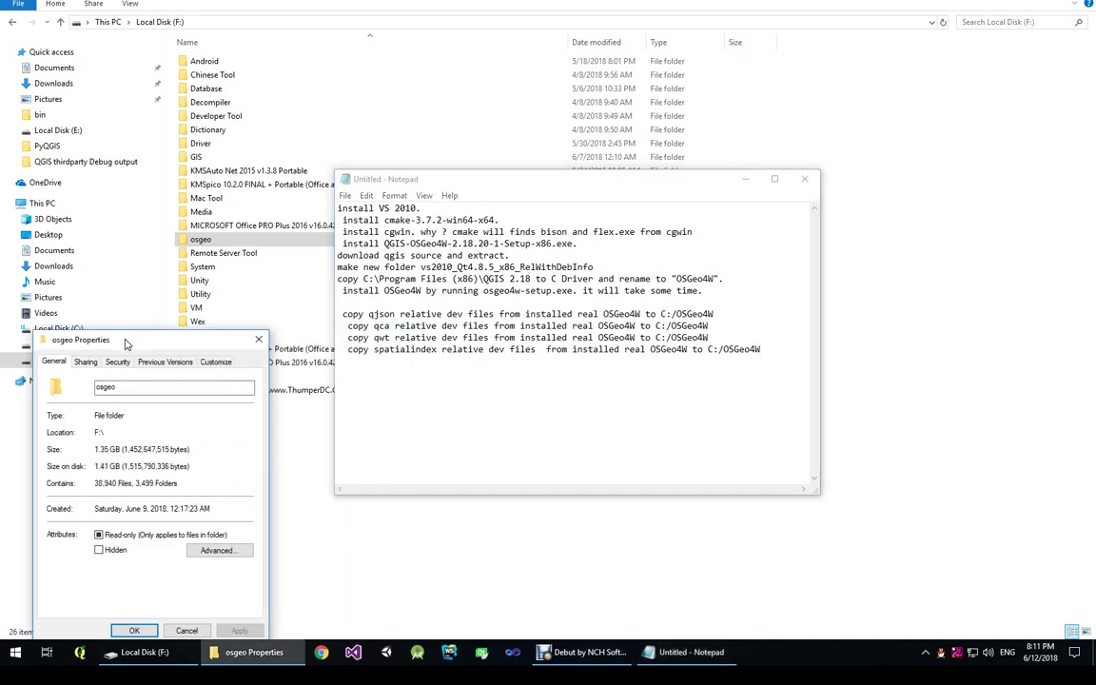
click(259, 339)
double_click(382, 314)
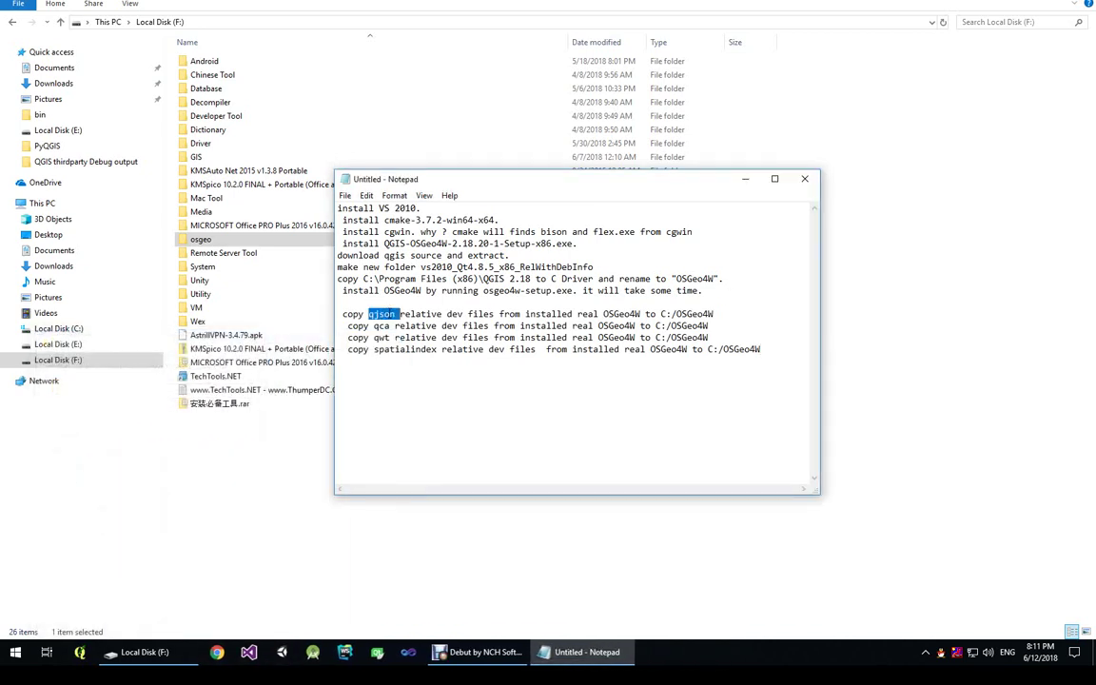
Expand OSGeo4W on drive C in File Explorer and view its include and lib folders
click(13, 329)
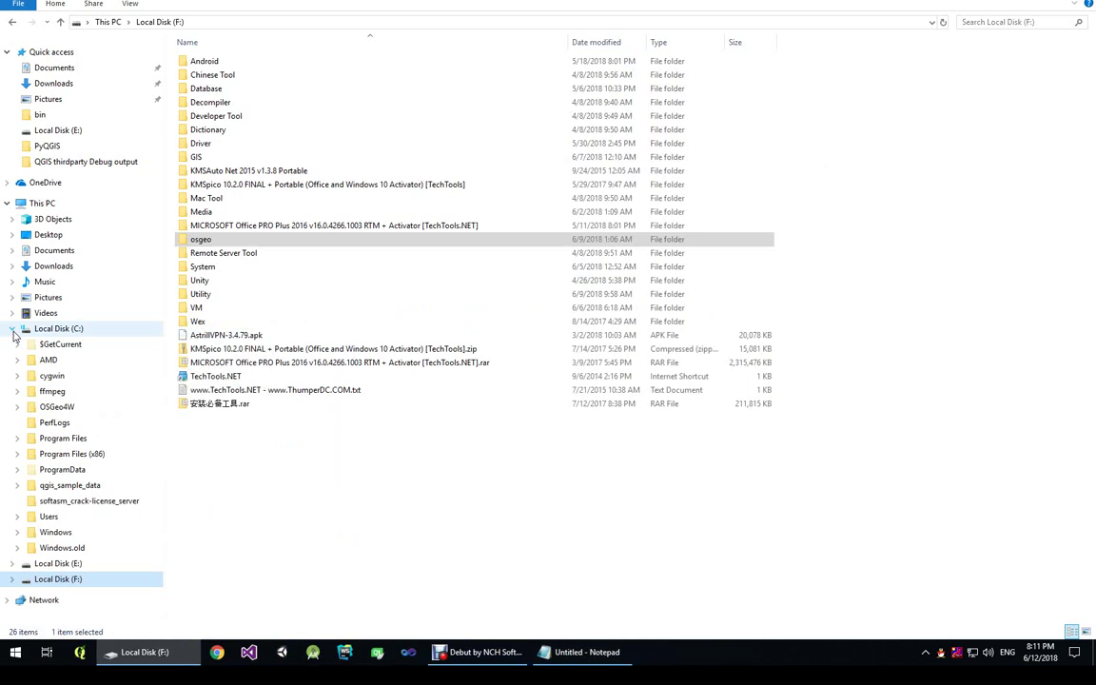
click(18, 406)
click(59, 406)
scroll(118, 491, down, 1)
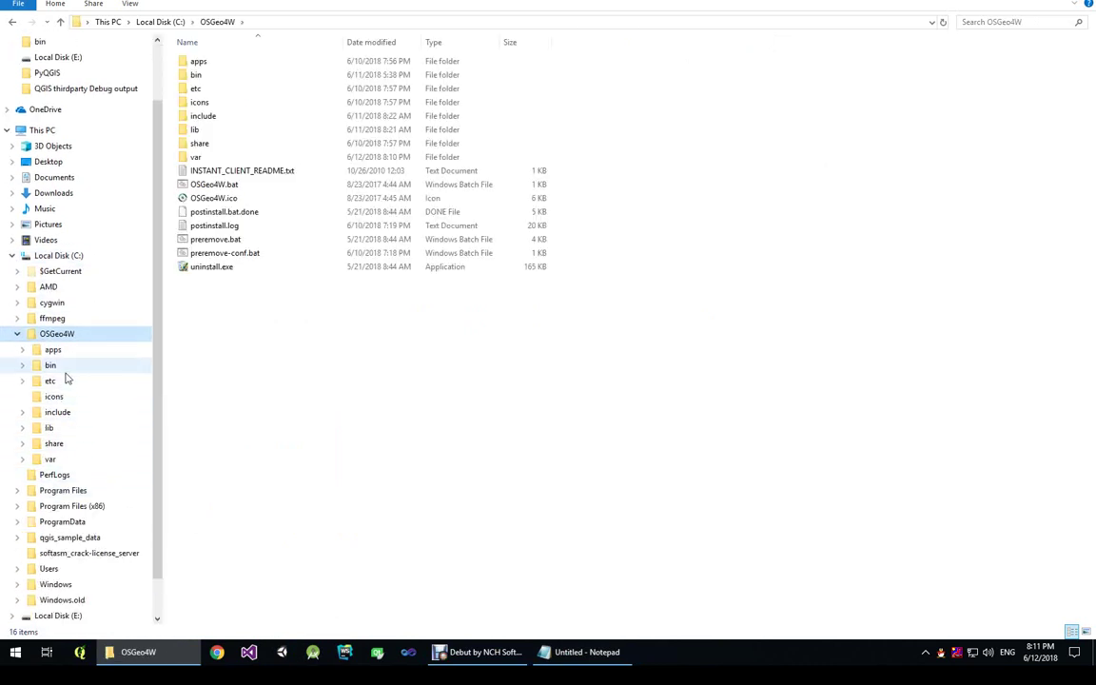
click(61, 412)
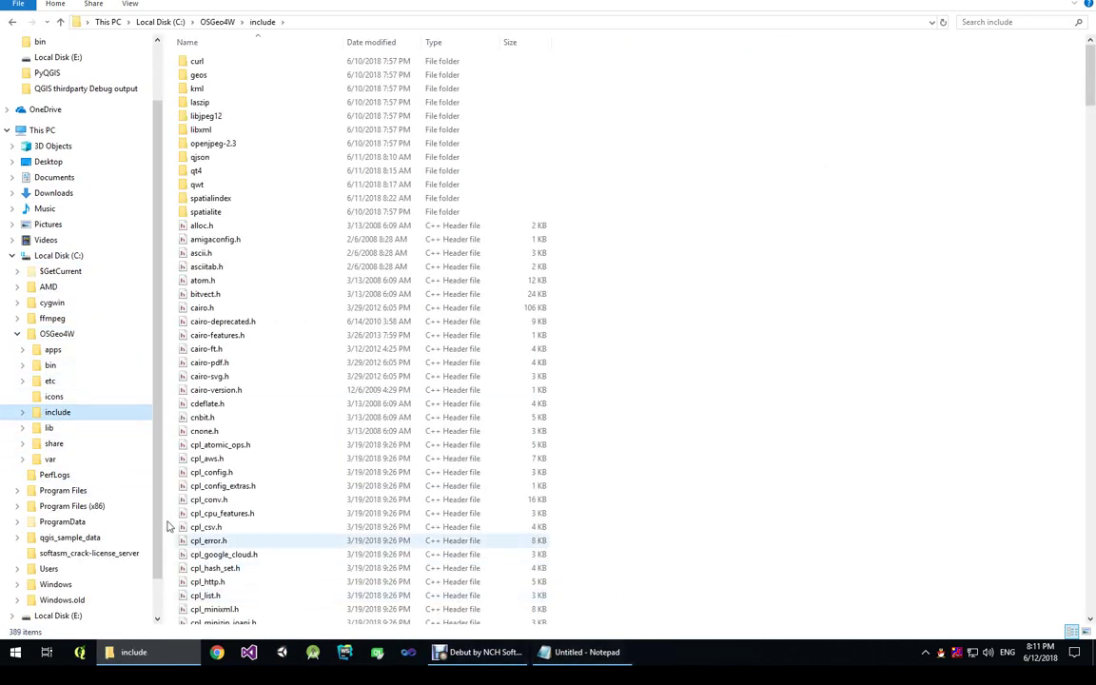
click(49, 428)
Search the OSGeo4W lib folder for "qjson" and select qjson.lib
click(580, 652)
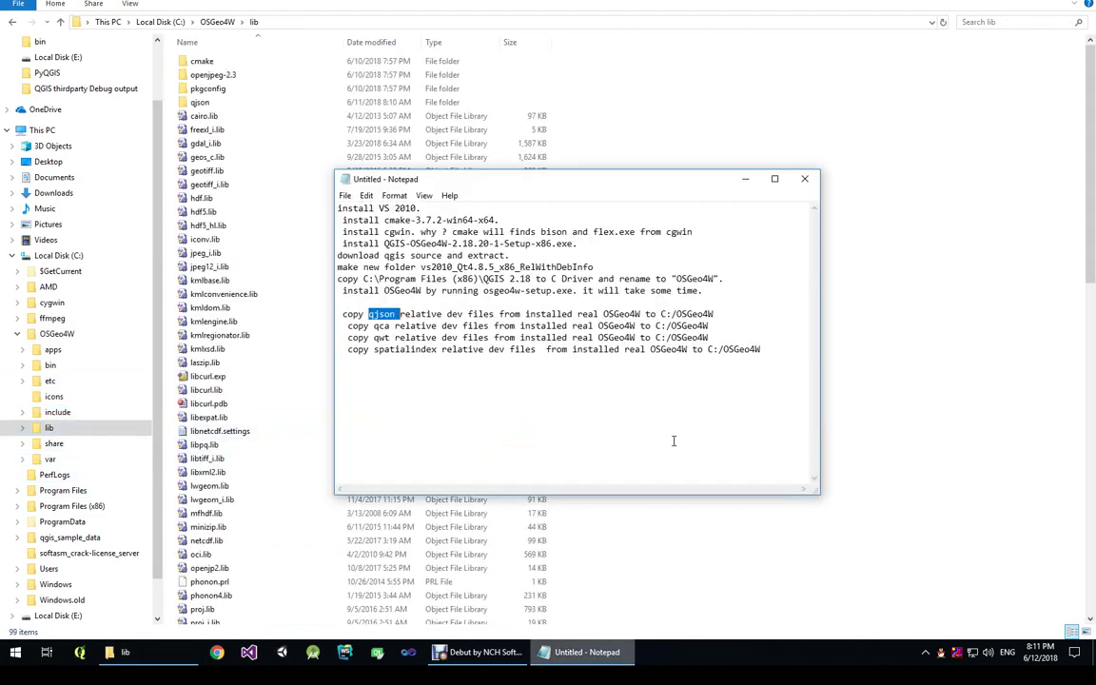
click(992, 21)
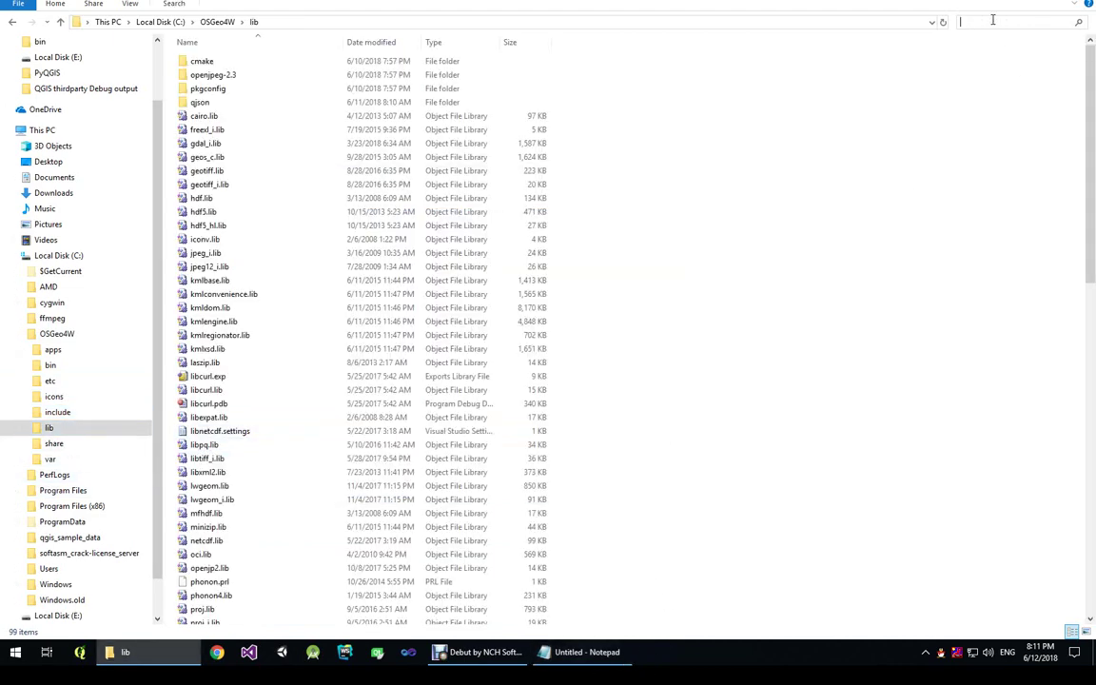
text(qjson)
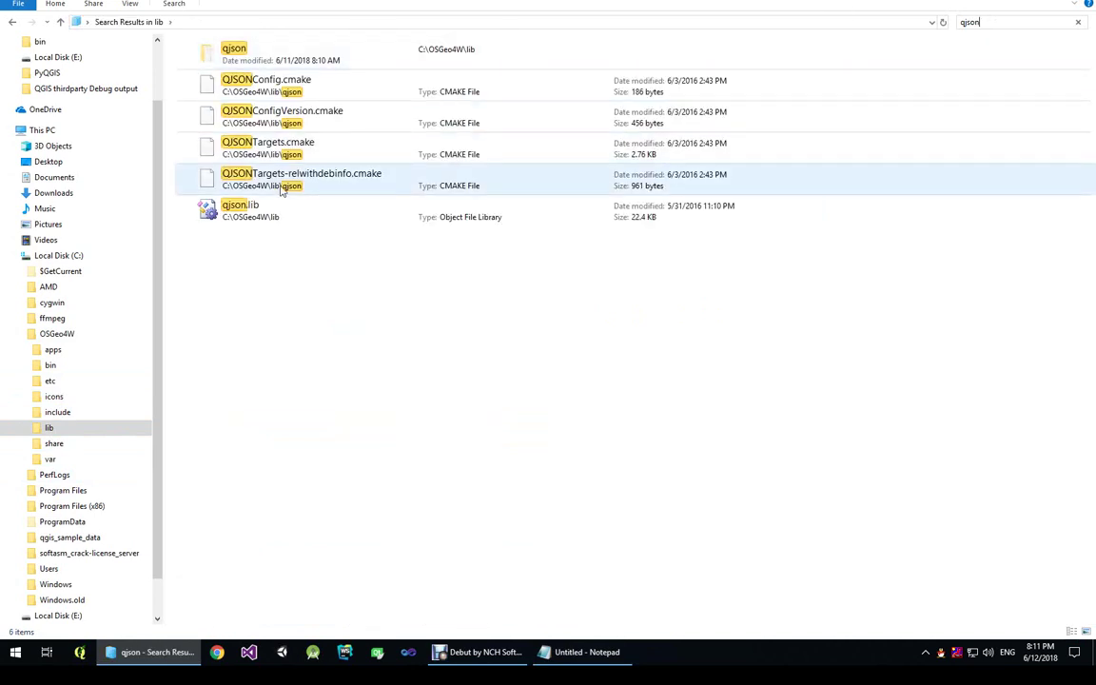
click(239, 209)
Highlight qca in the note and search the OSGeo4W lib folder for "qca"
click(584, 652)
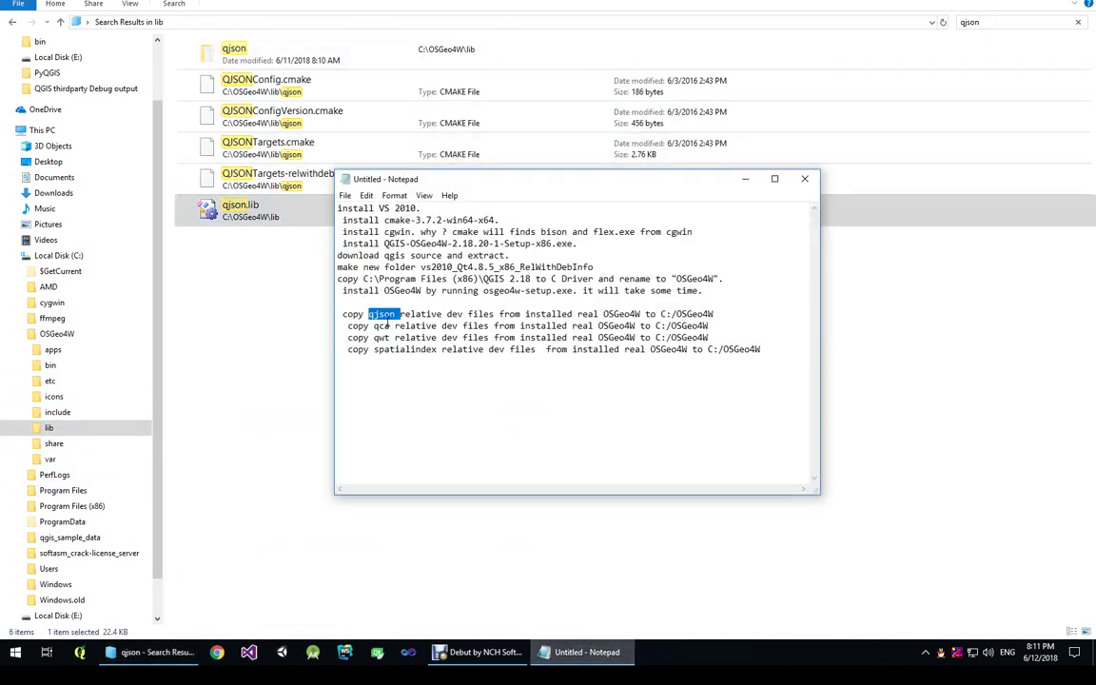
click(1000, 21)
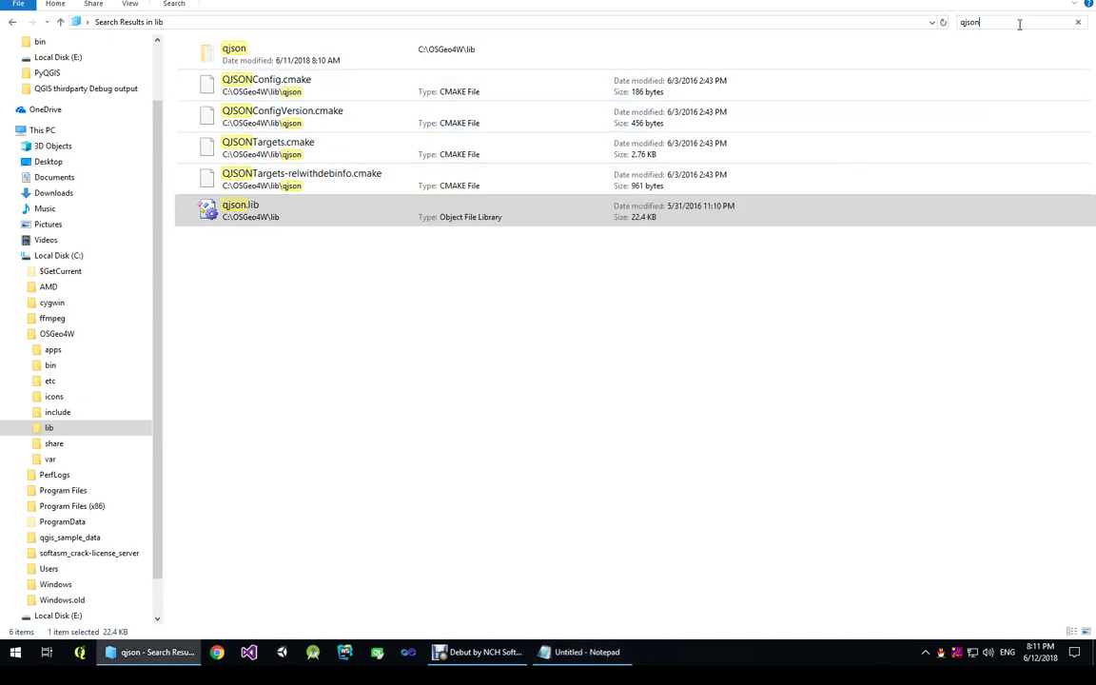
double_click(959, 23)
text(qca)
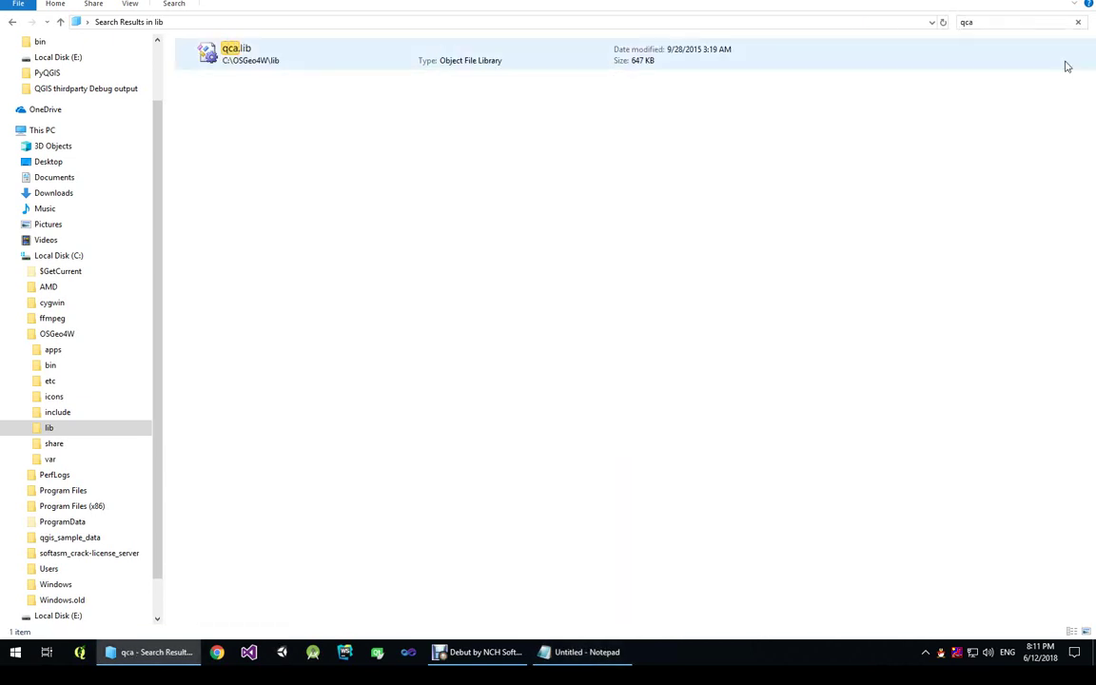
Check the next library name in the note, search the lib folder for "qwt" and select qwt.lib
click(571, 651)
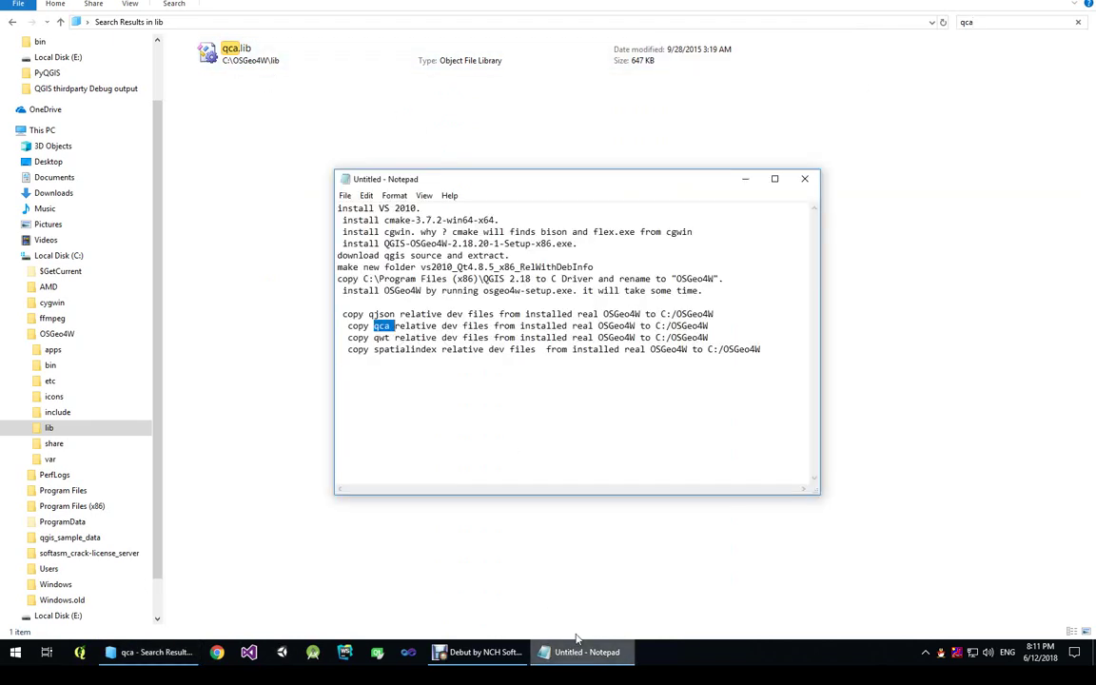
click(1006, 27)
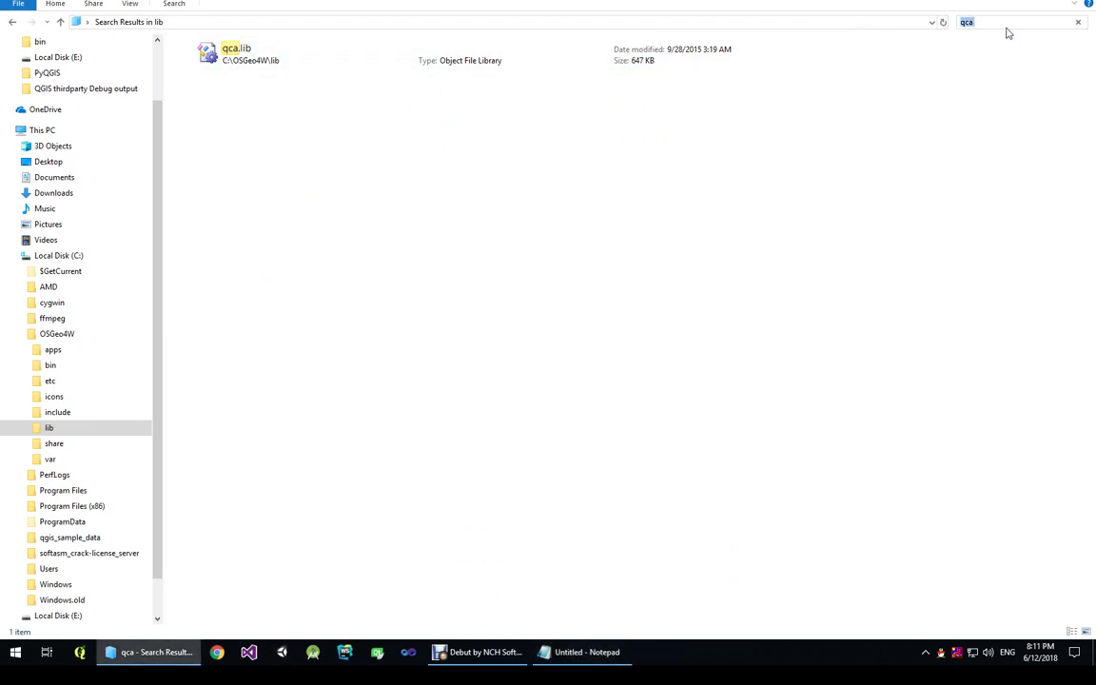
text(qwt)
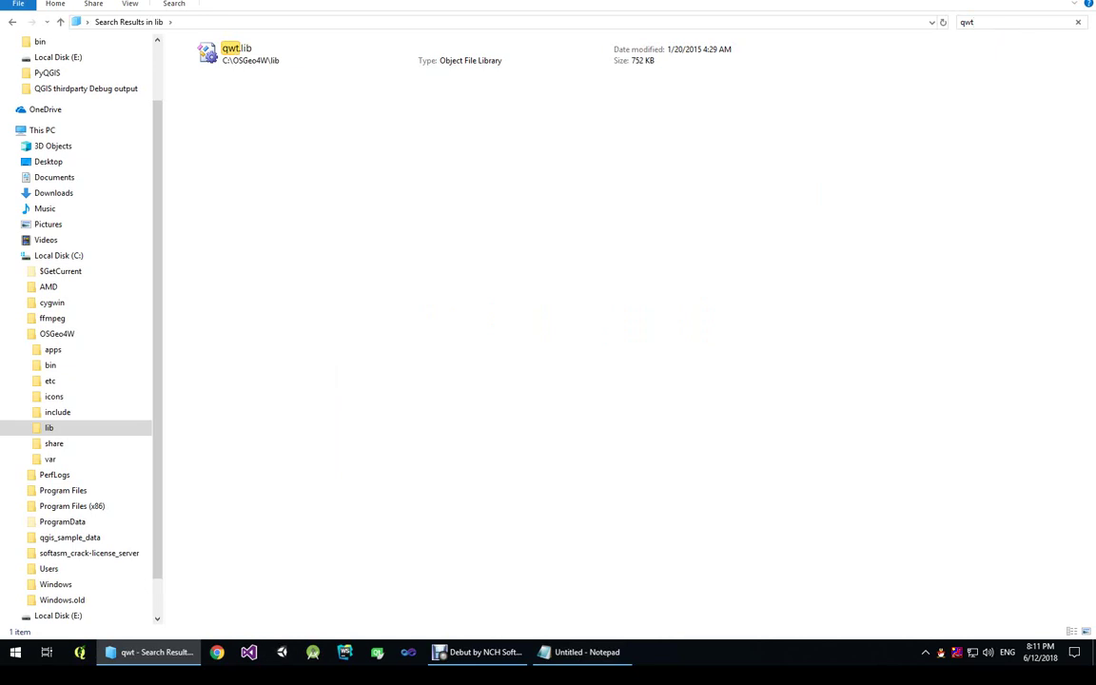
click(226, 67)
Search the OSGeo4W lib folder for "spatial" and select spatialindex.lib
click(582, 651)
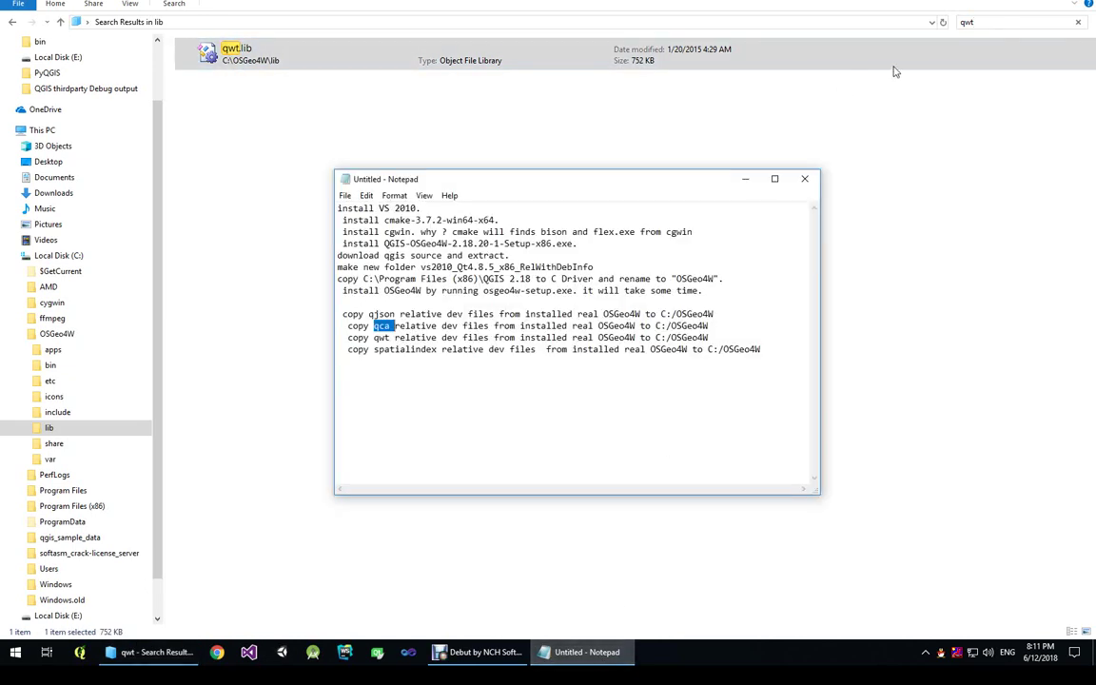
click(968, 45)
click(998, 22)
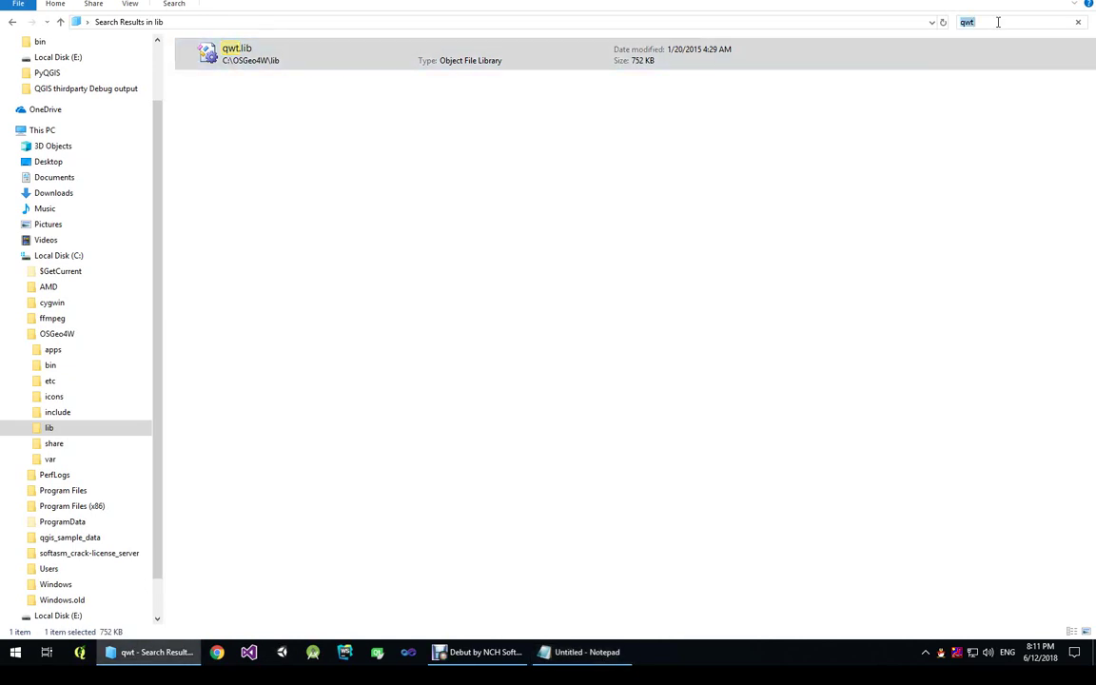
text(spatial)
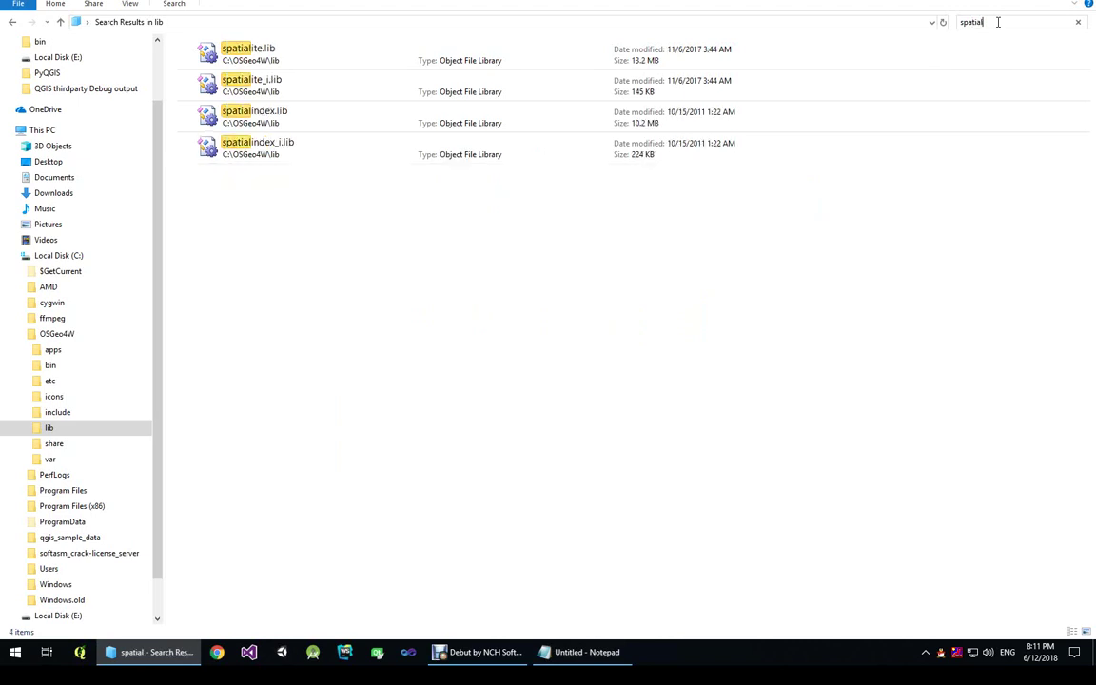
click(238, 112)
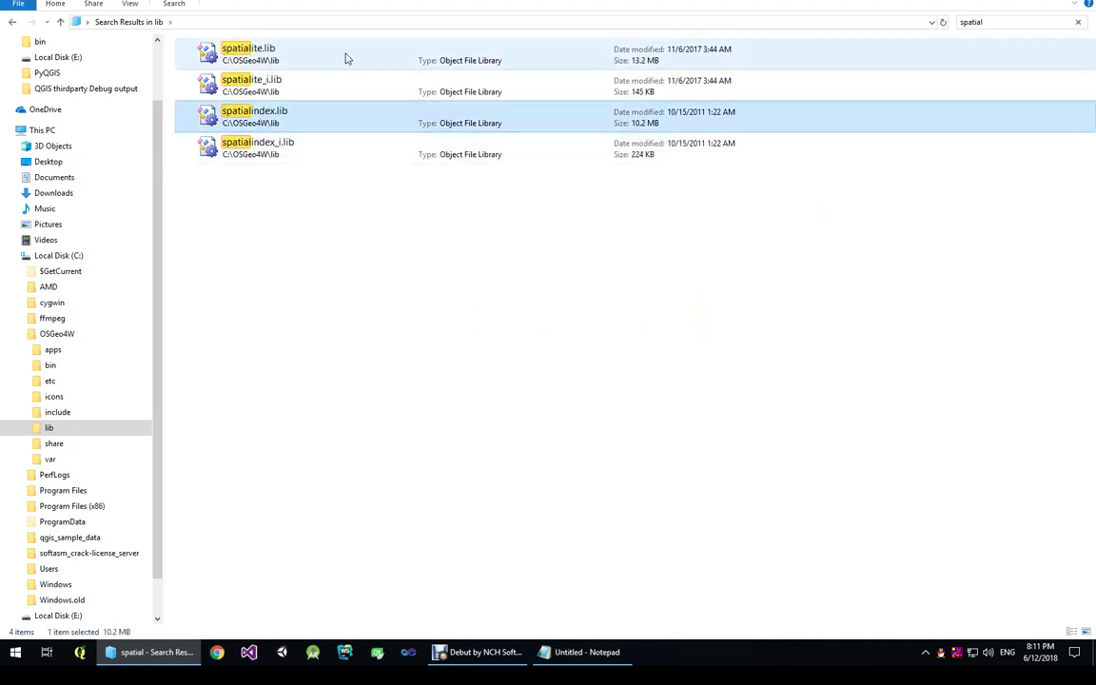
Show the C: drive's OSGeo4W folder and add "you have to copy include file. lib file, dll file" below the copy steps in the note
click(565, 651)
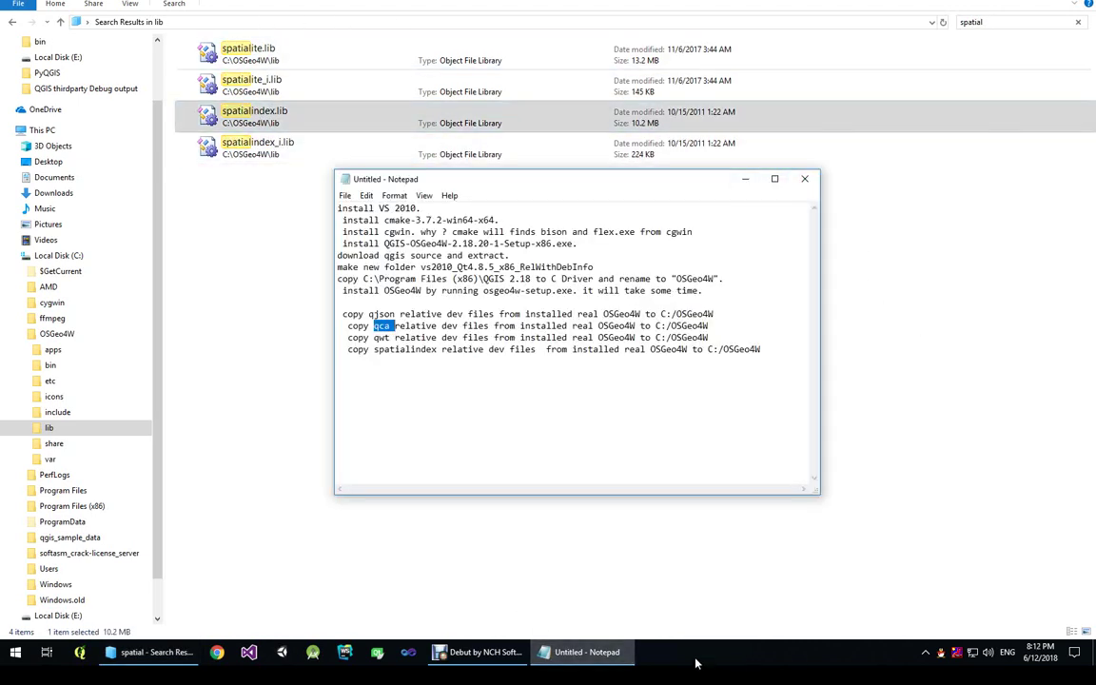
click(775, 349)
click(56, 333)
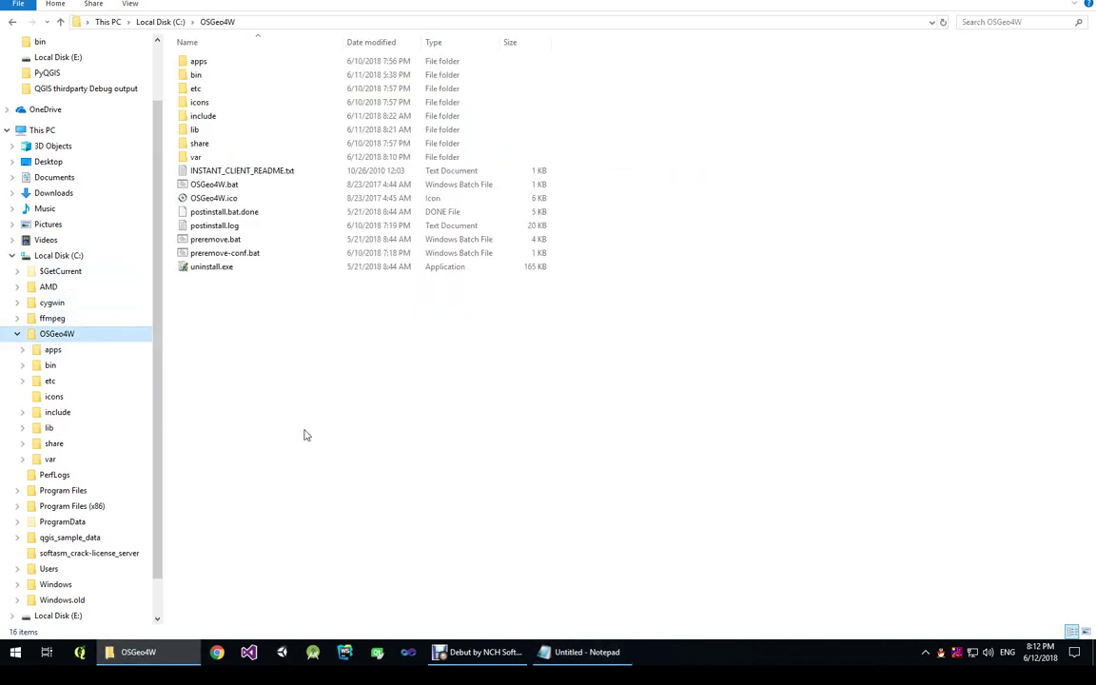
click(565, 651)
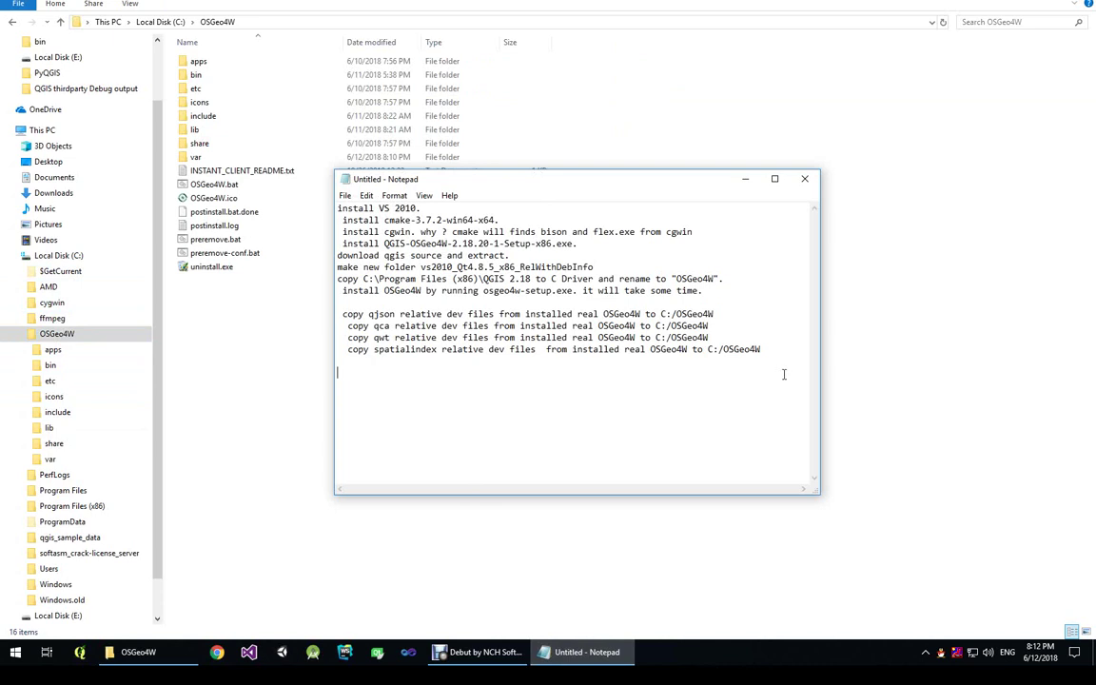
text(you have to copy include fi)
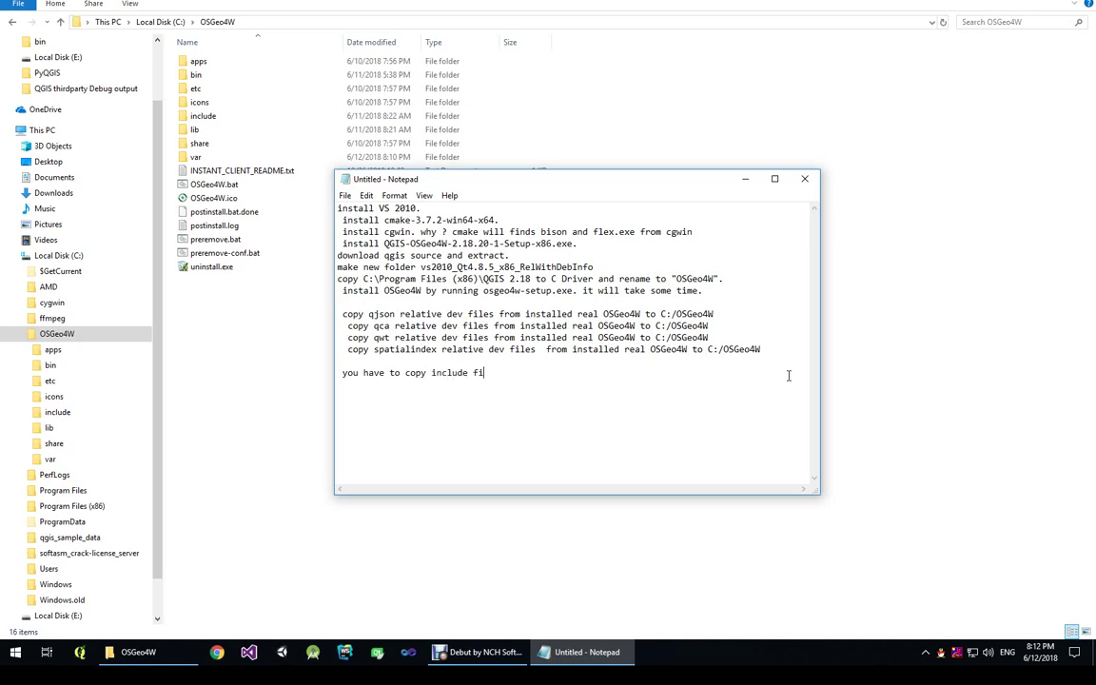
text(le. lib file, dll file)
drag(600, 372, 338, 374)
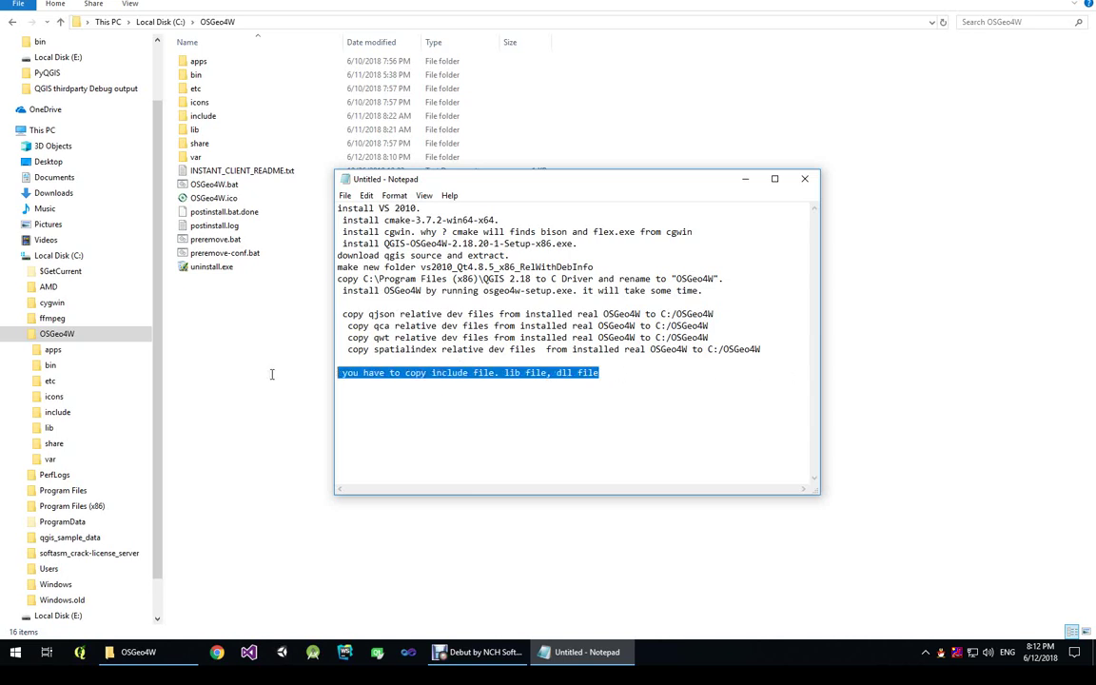
key(Right)
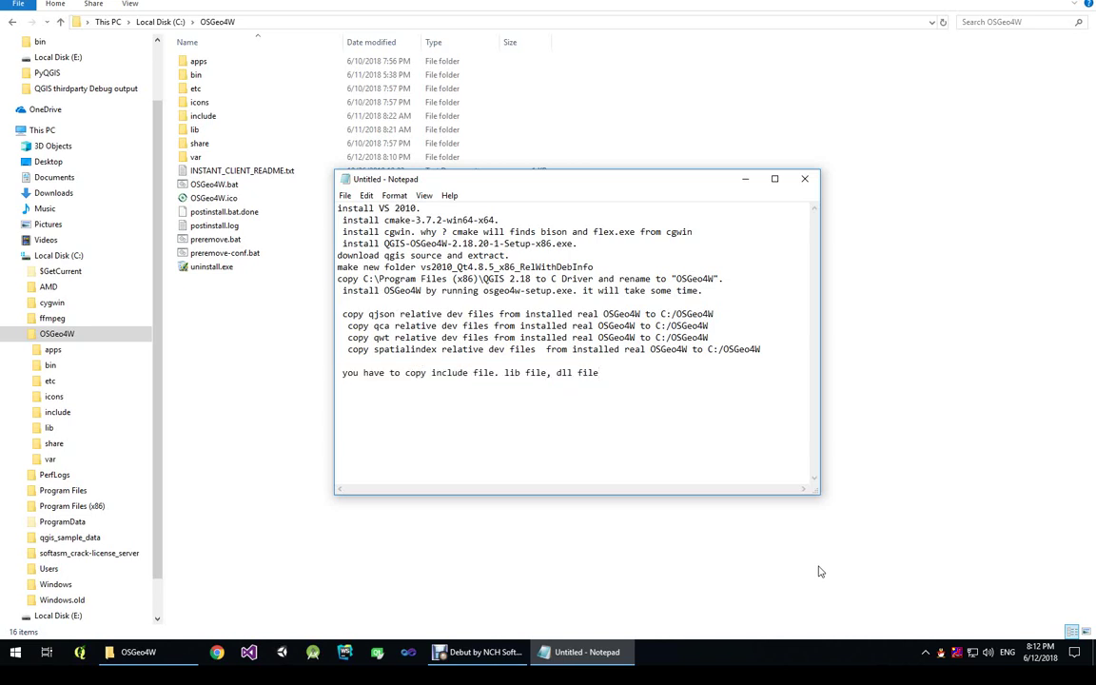
Add the line "prepare a bat file so called qgis_cmake_build_x86_relwithdebinfo.bat" to the note and highlight the file name
key(Return)
key(Return)
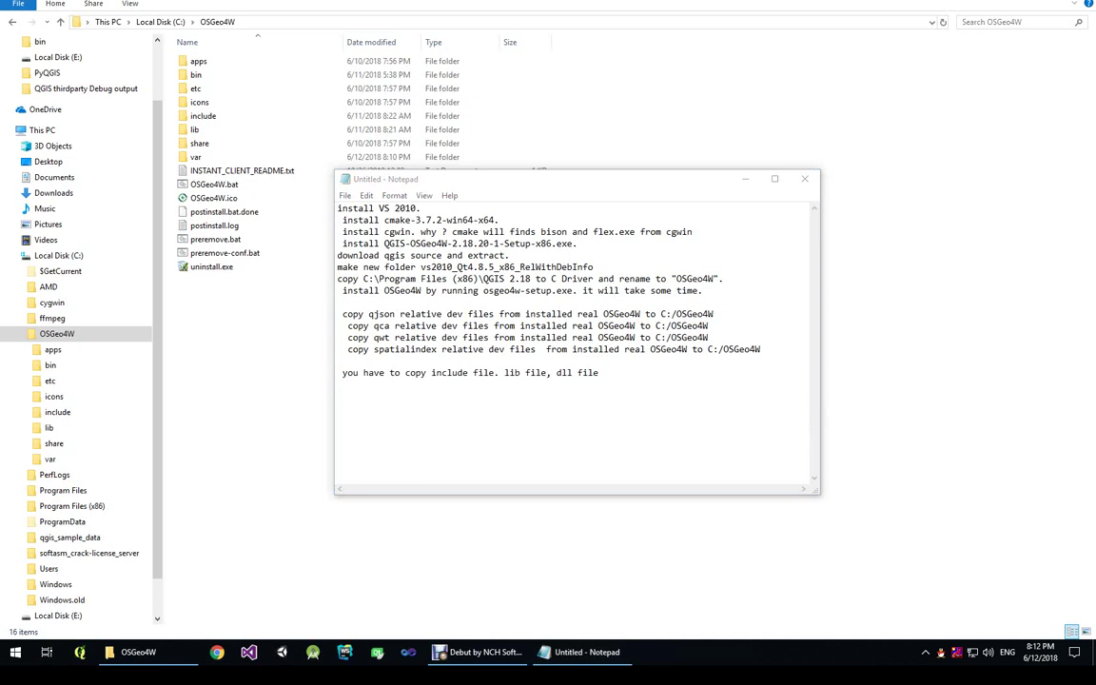
click(643, 373)
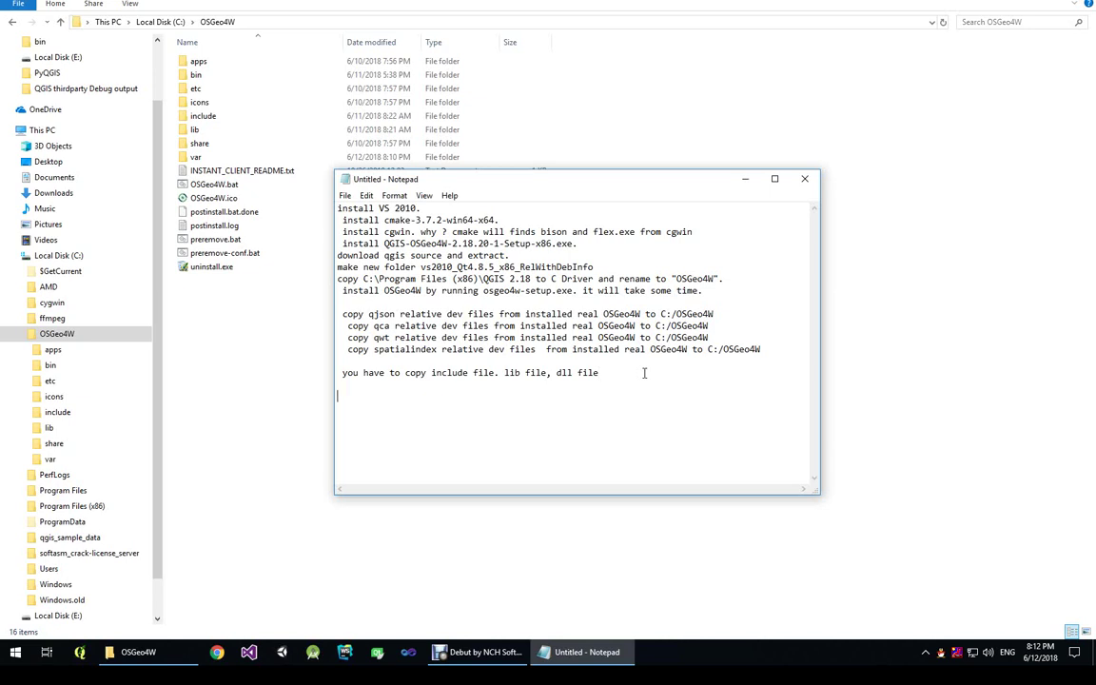
text(prepare a bat file so called)
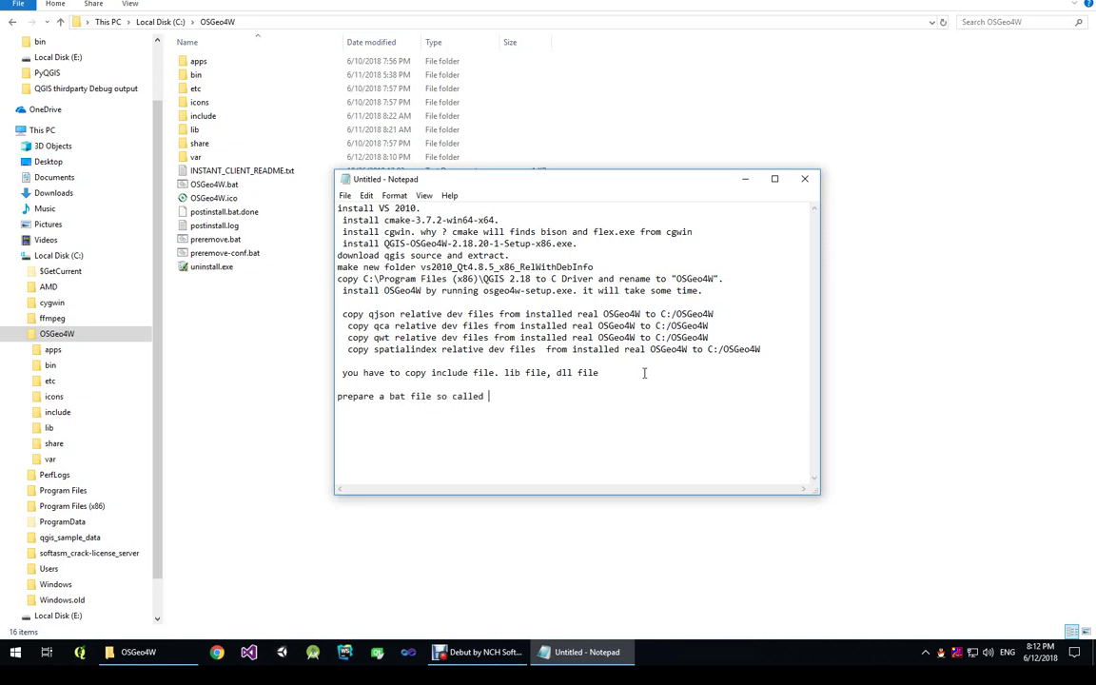
text(qgis_cmake_build_x86_relwithdebinfo.bat)
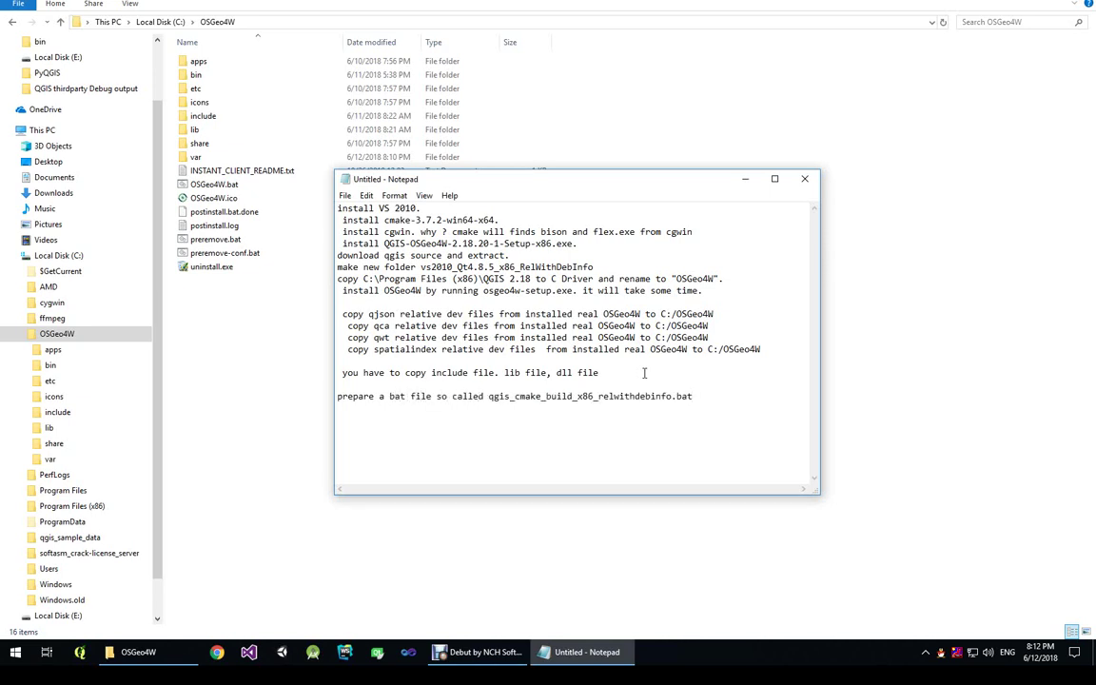
drag(490, 397, 695, 397)
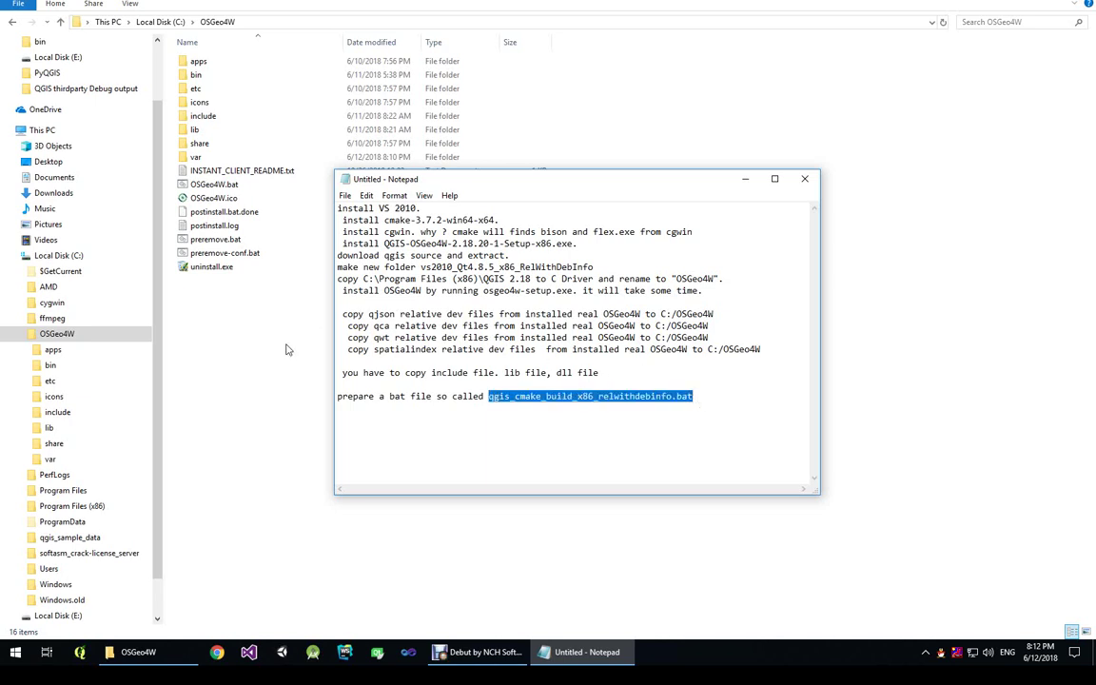
Switch to File Explorer and open the folder E:\research\QGIS thirdparty Debug output
click(13, 256)
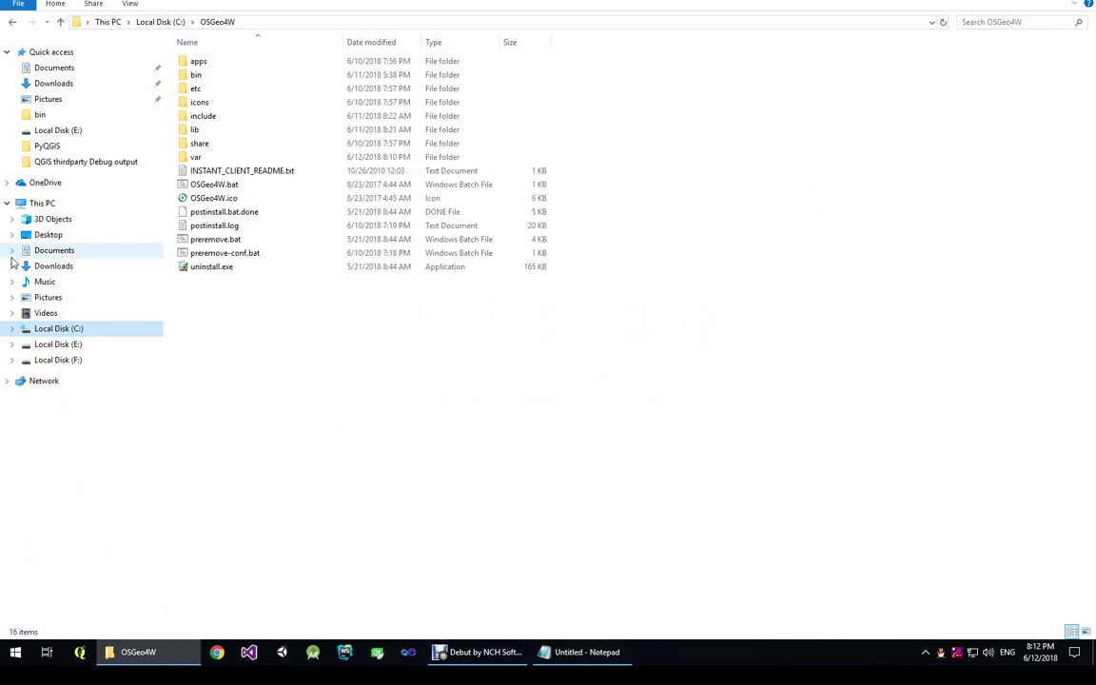
click(11, 344)
click(59, 344)
scroll(93, 434, down, 1)
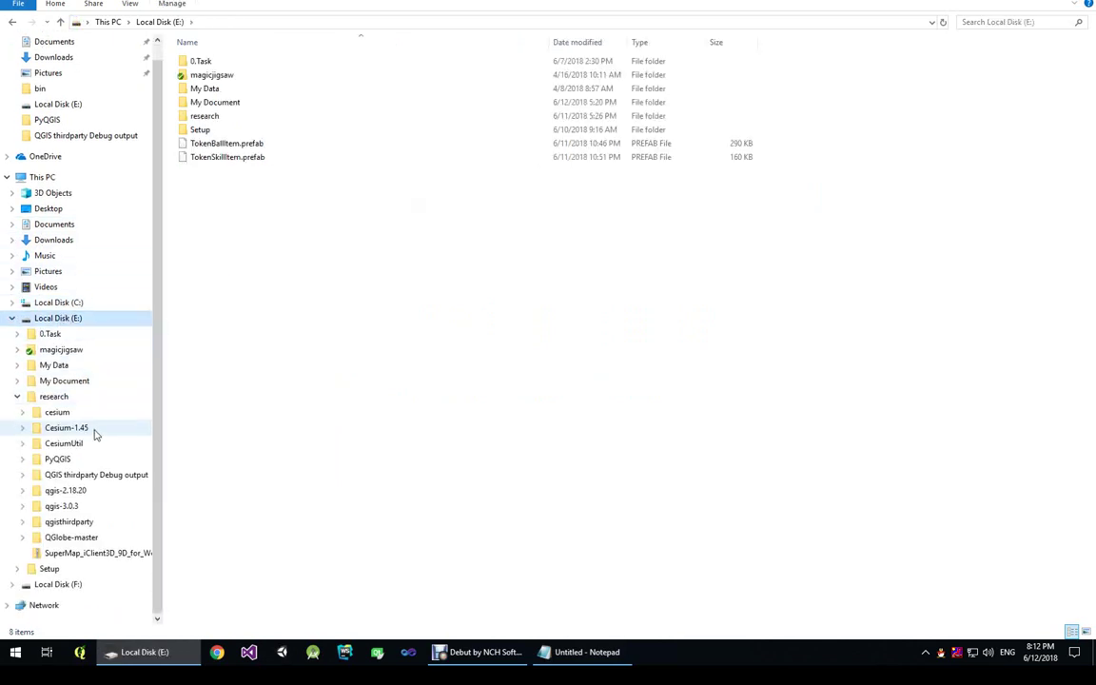
click(74, 479)
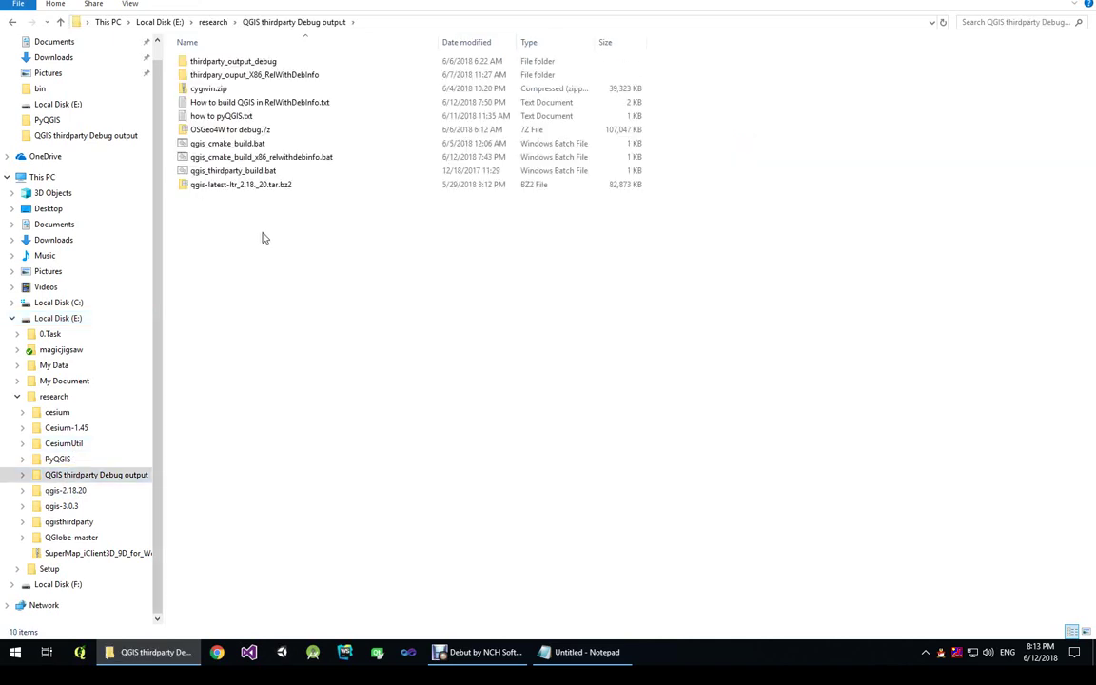
Find qgis_cmake_build_x86_relwithdebinfo.bat in the folder and open it for editing
click(242, 103)
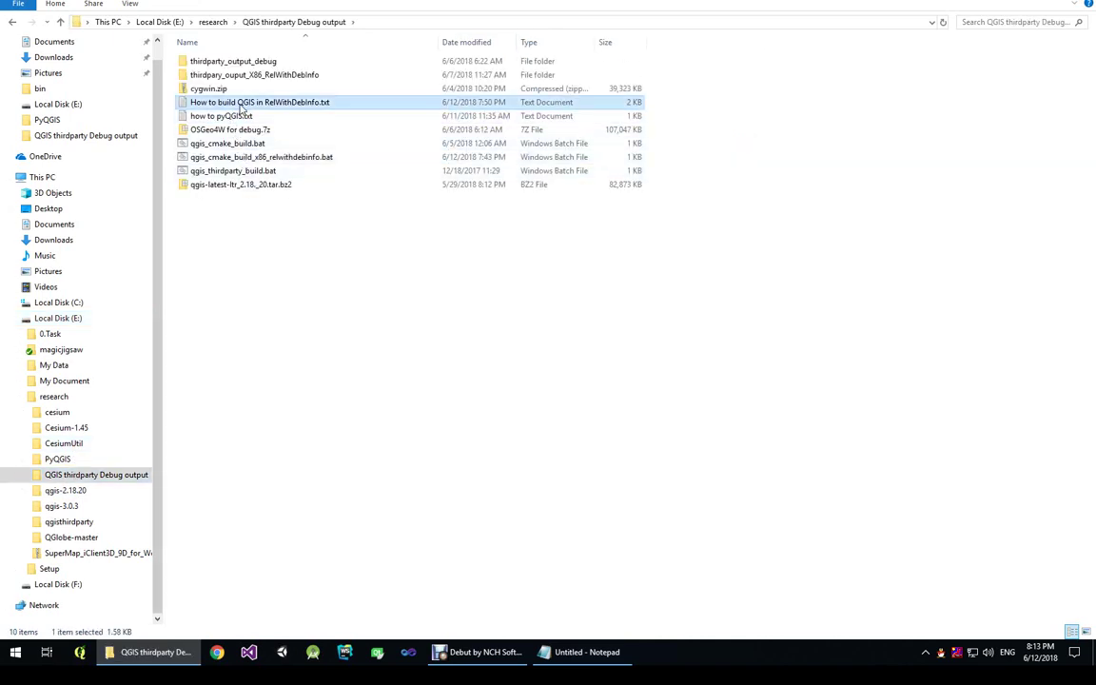
click(227, 116)
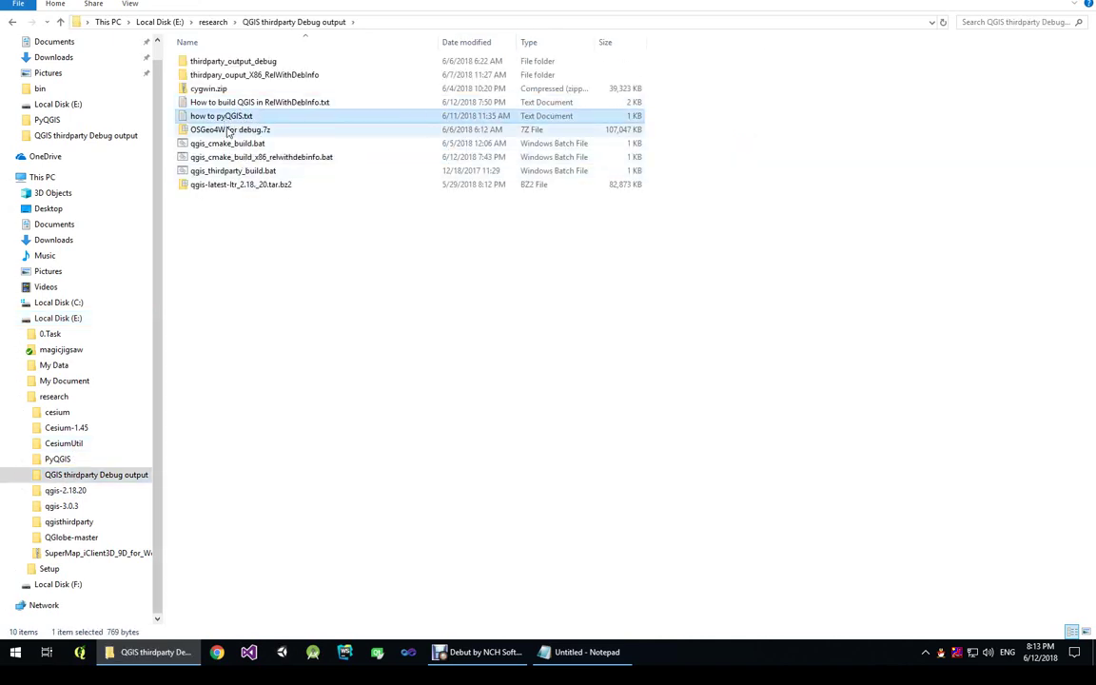
click(231, 144)
click(231, 157)
right_click(232, 163)
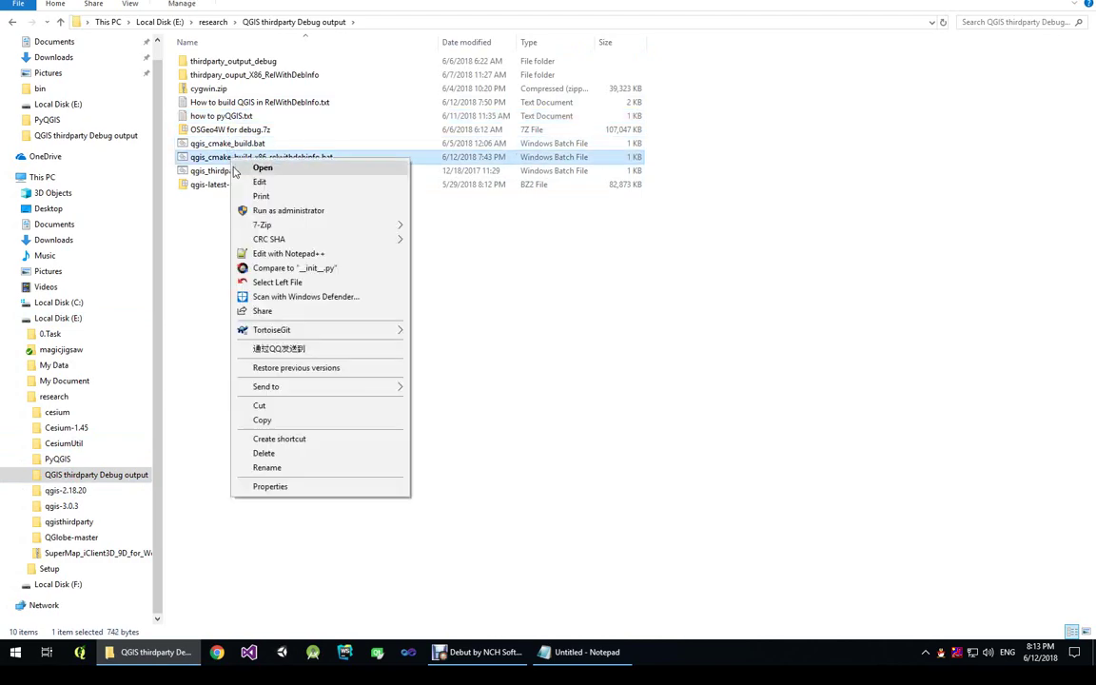
click(257, 185)
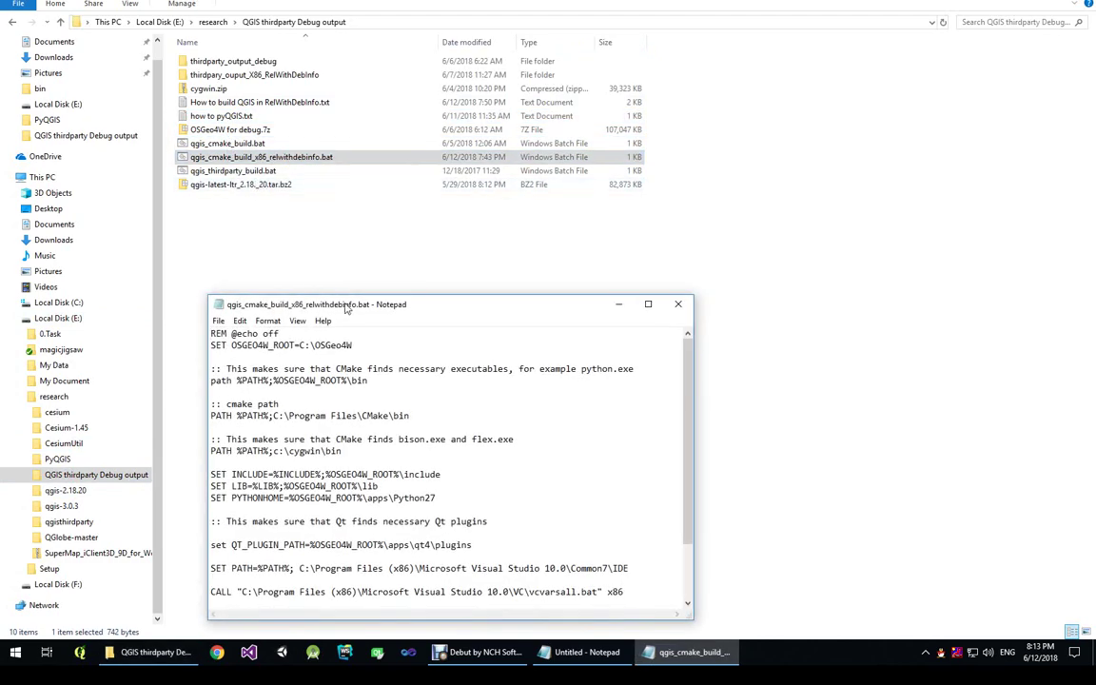
Enlarge the batch file's window, examine its whole script with the path and environment settings, and close it
drag(322, 300, 267, 96)
drag(639, 410, 886, 568)
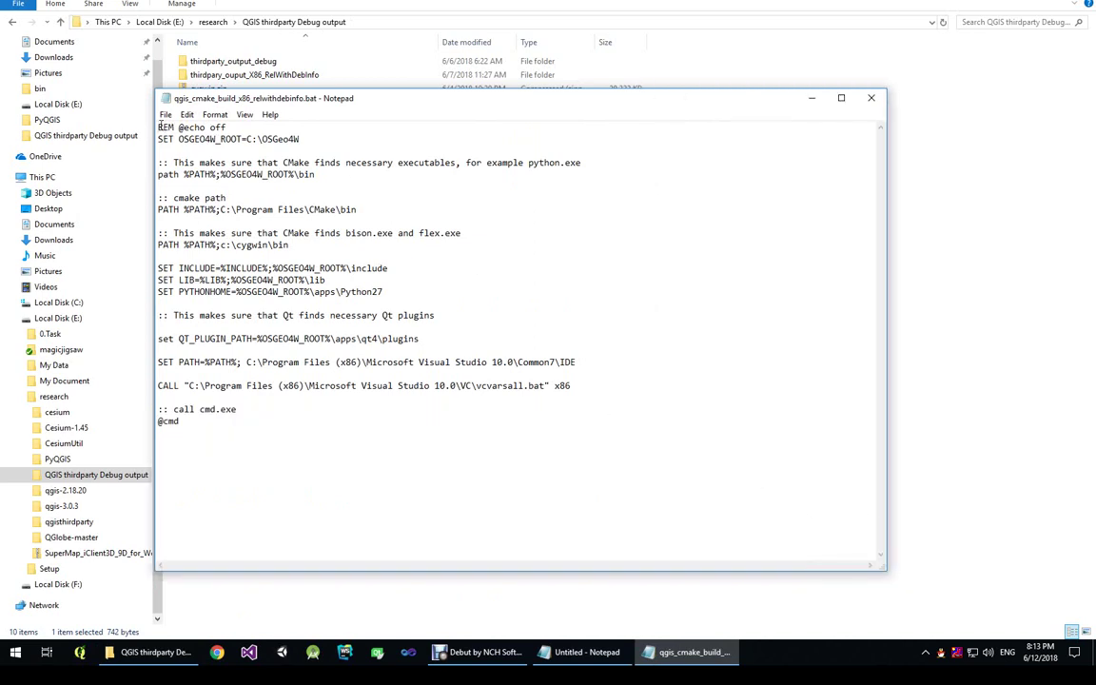
drag(160, 127, 173, 447)
click(421, 502)
click(871, 99)
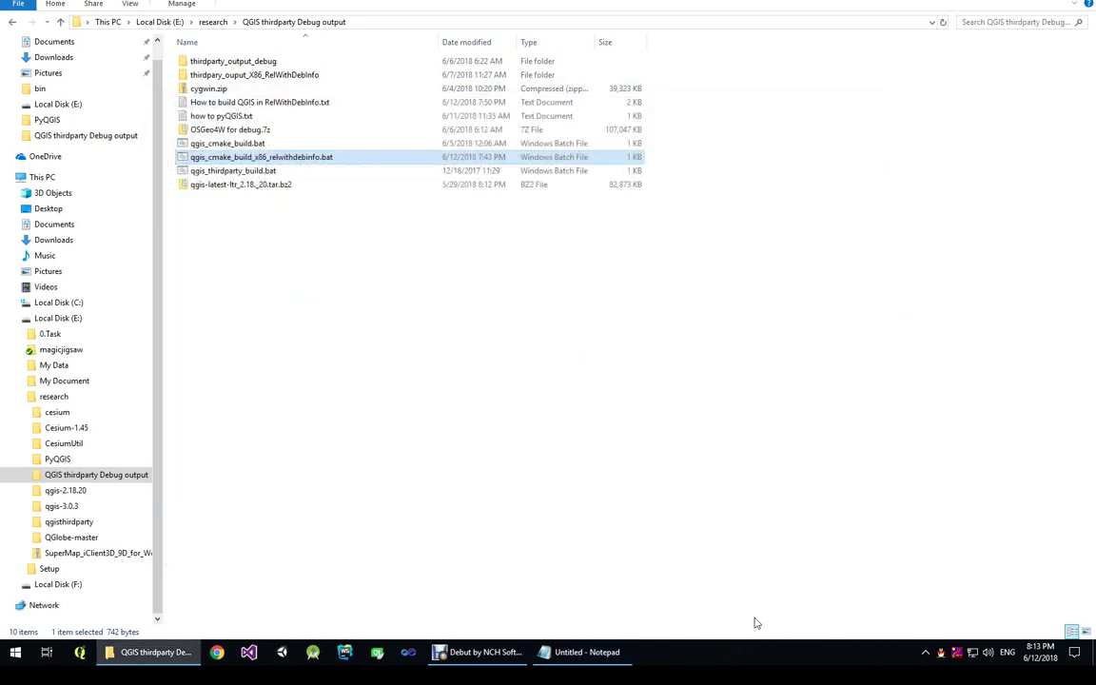
Return to the untitled note and add the line "dlclick bat file" below the batch file step
click(587, 652)
key(ctrl+End)
click(720, 396)
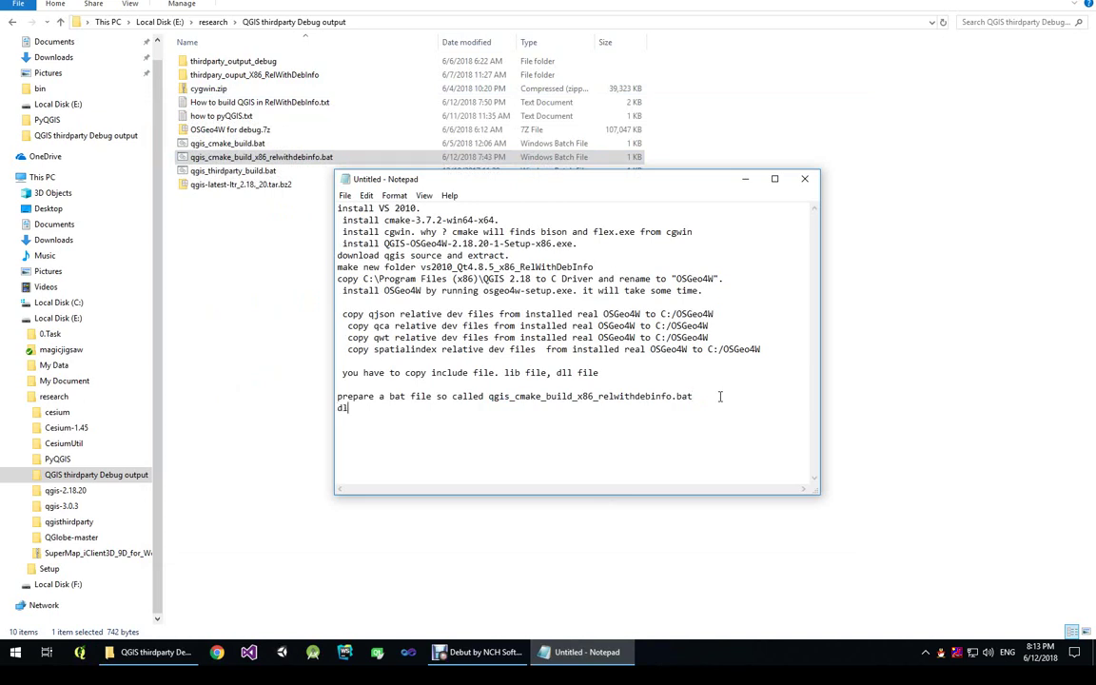
text(dlclick)
key(BackSpace)
text(t file)
Run qgis_cmake_build_x86_relwithdebinfo.bat from the QGIS thirdparty Debug output folder
click(237, 210)
click(255, 160)
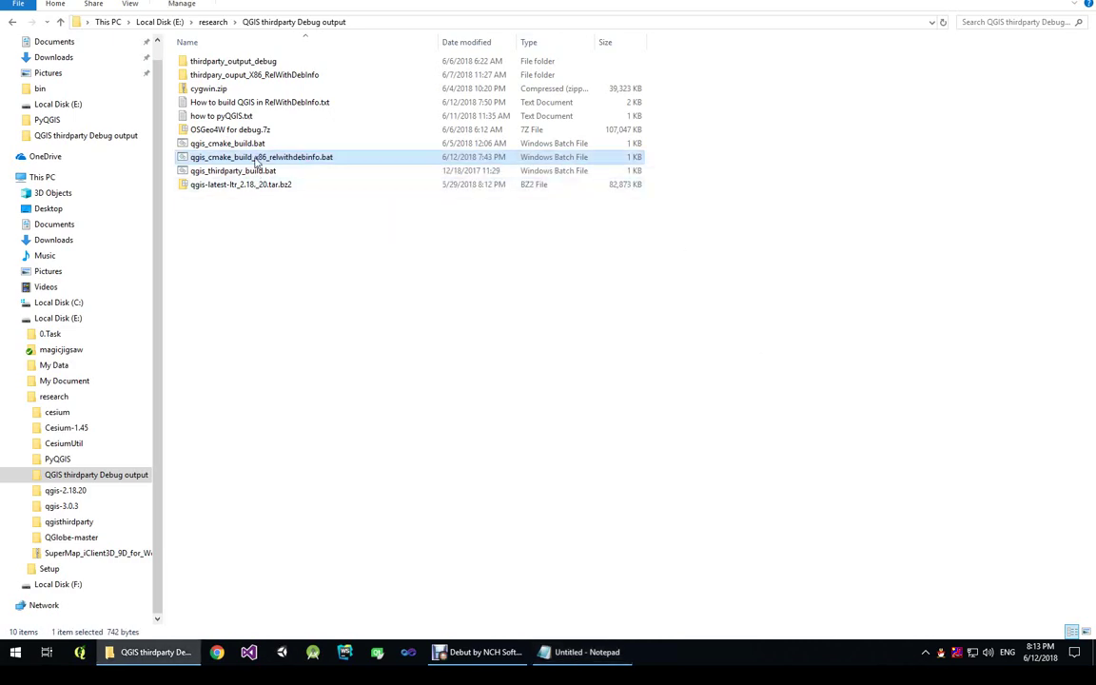
double_click(254, 159)
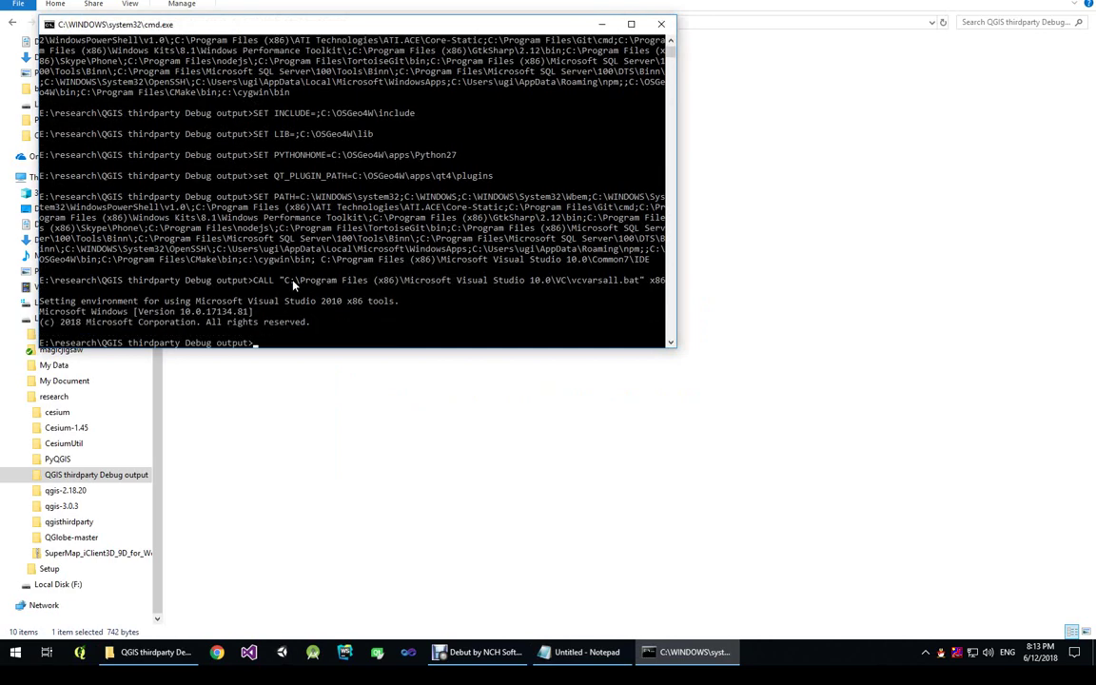
Add the line "type cmake-gui in cmd." at the end of the note
click(599, 652)
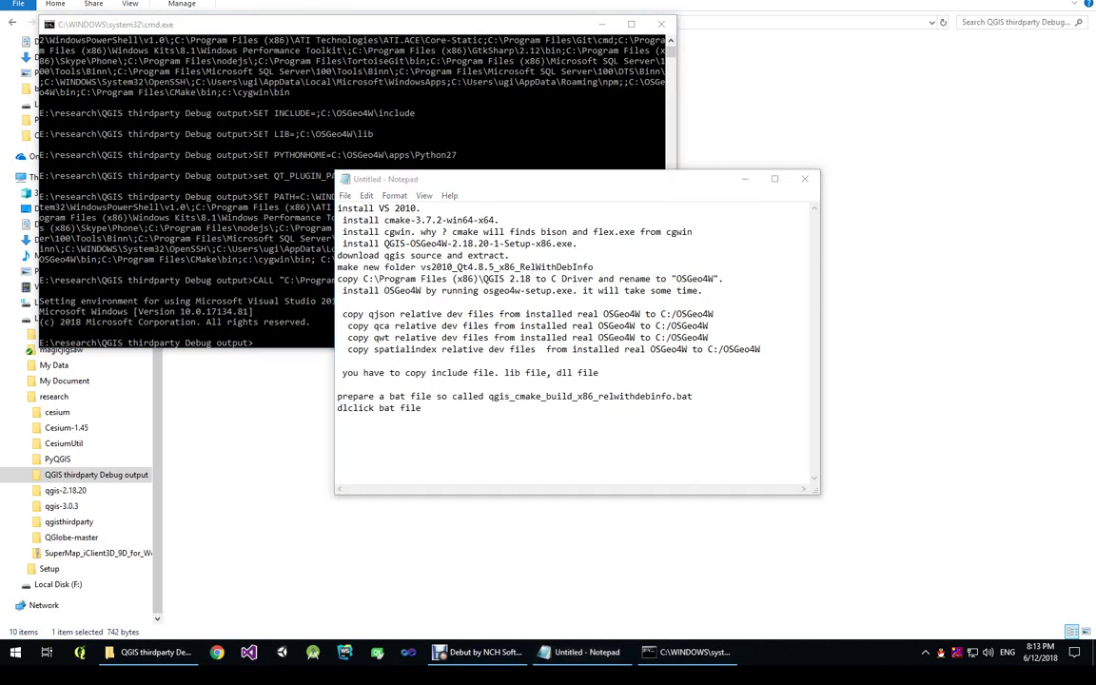
click(442, 409)
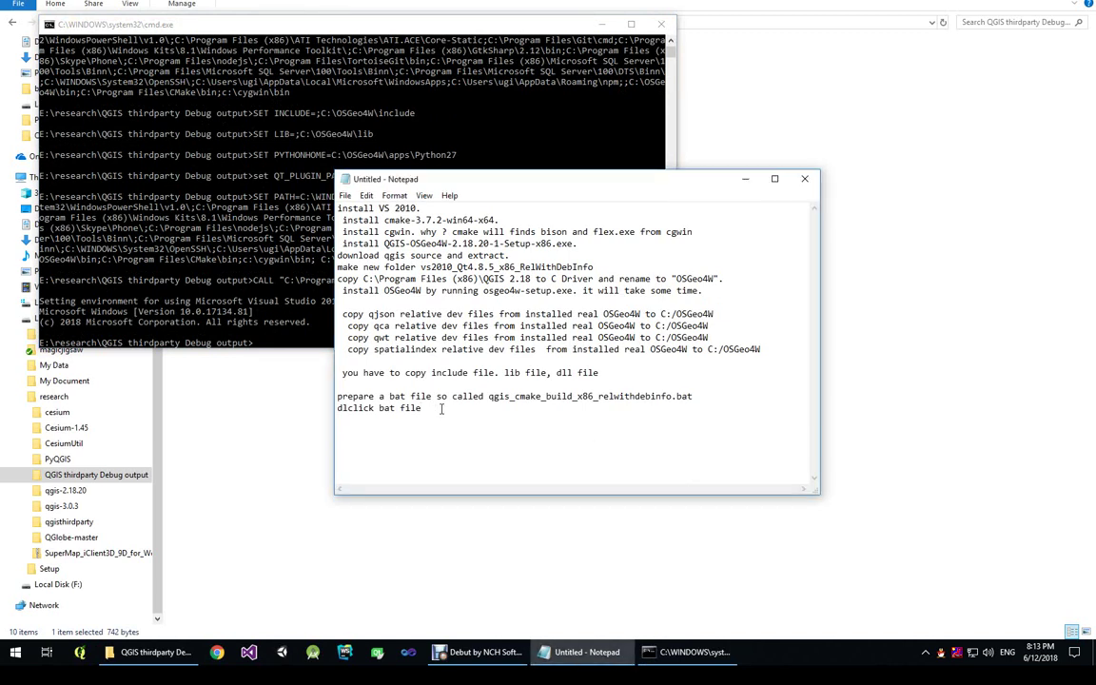
key(Return)
text(type cmake-gui in cmd.)
Switch to the command prompt opened by the batch file and launch cmake-gui from it
click(270, 343)
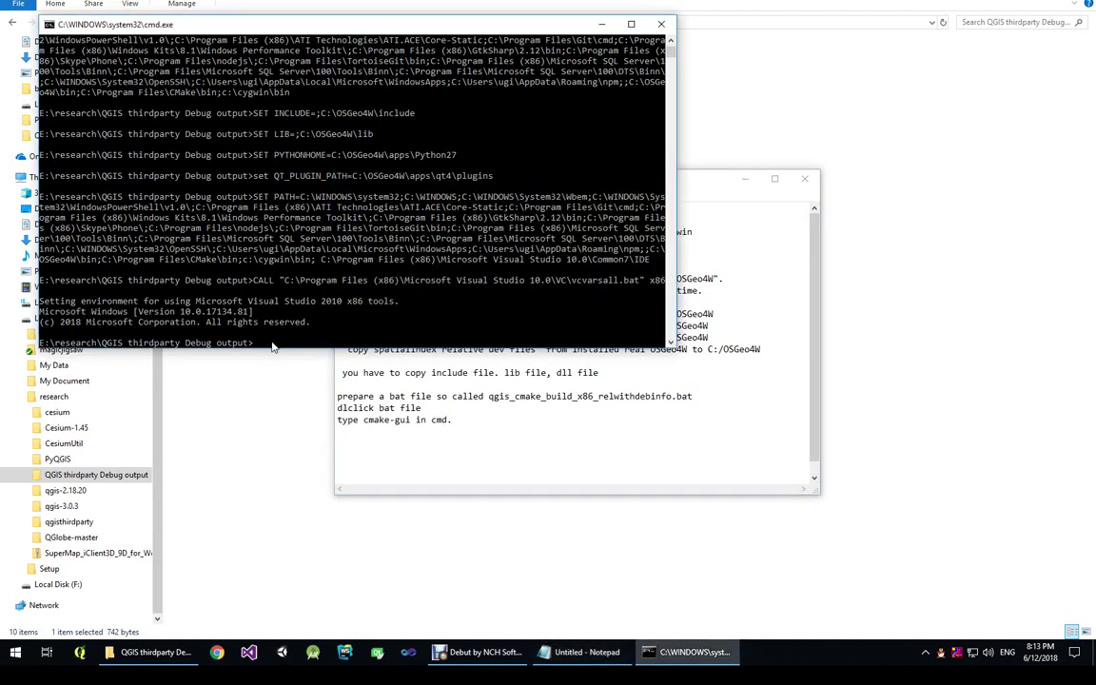
text(camke)
key(BackSpace)
key(BackSpace)
text(make)
key(Return)
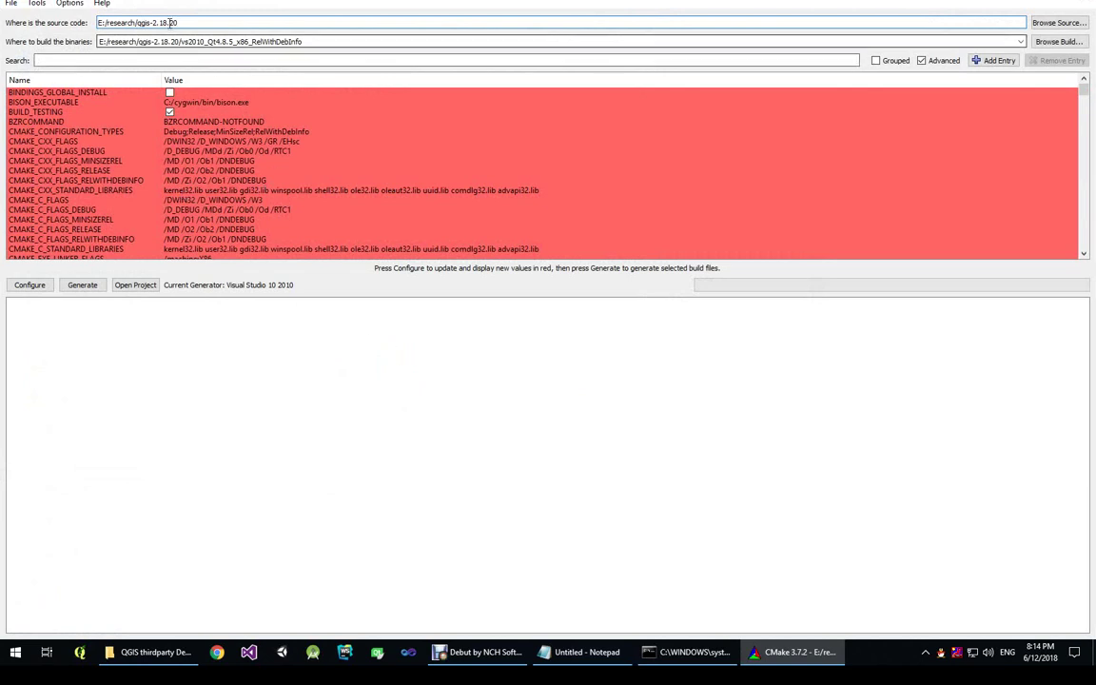
Highlight CMake's source and build paths, and add the line "select qgis source and build directory" to the note
drag(178, 22, 95, 22)
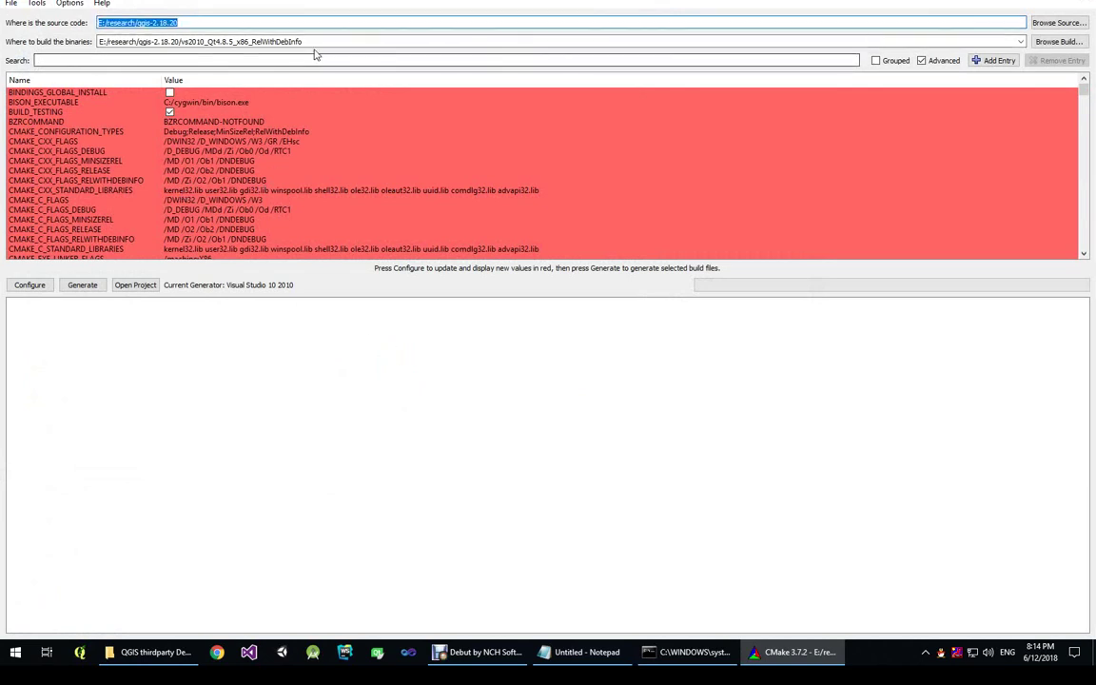
drag(302, 41, 97, 41)
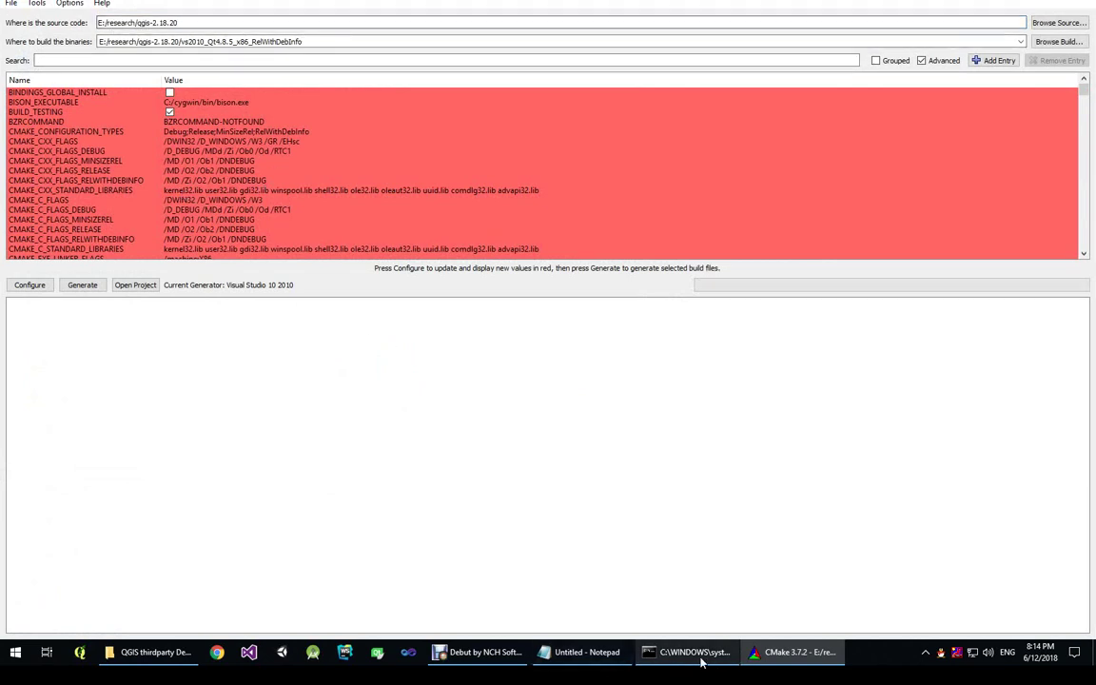
click(570, 653)
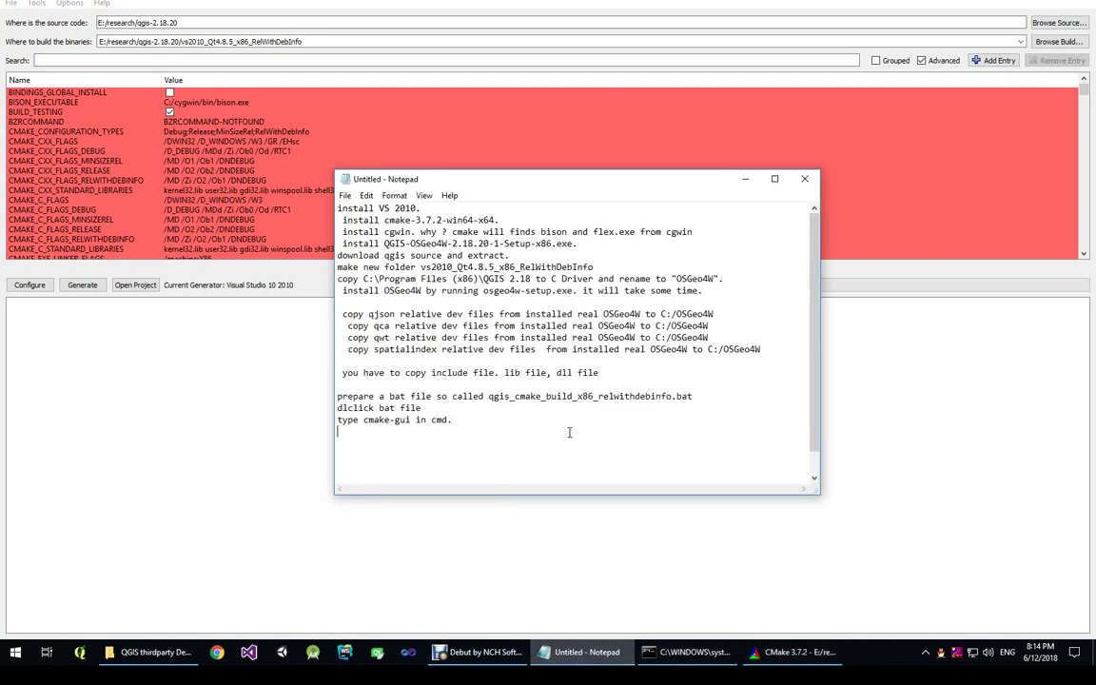
text(lect qgis source and buil)
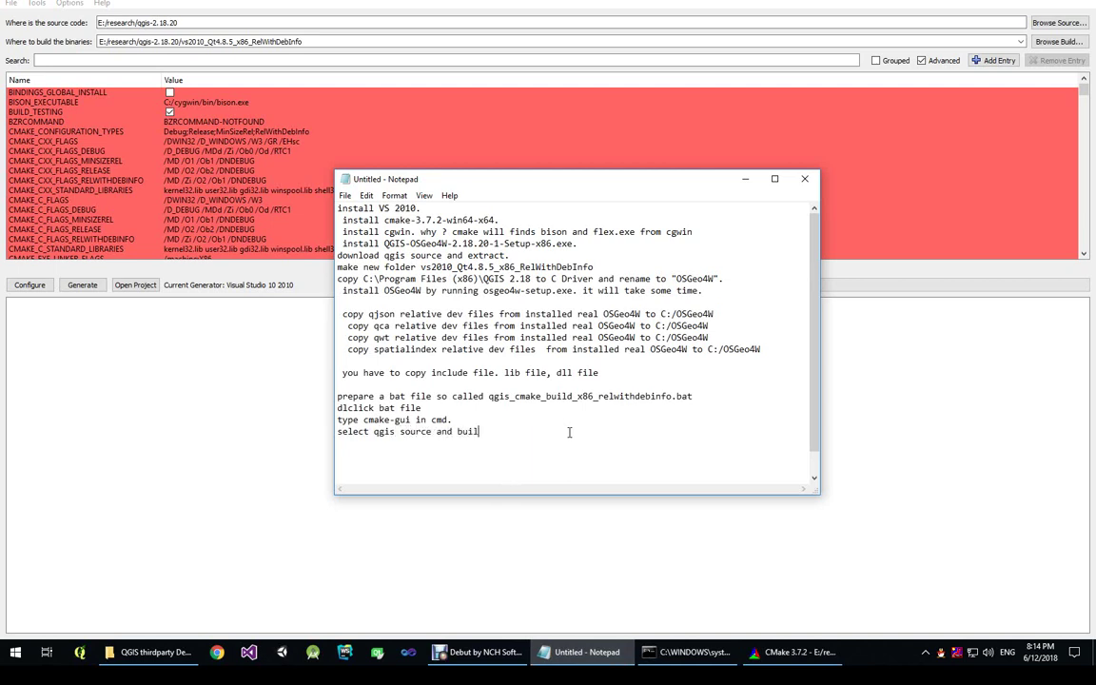
text(d directory)
Switch to CMake and choose E:/research/qgis-2.18.20 as the source code folder
click(1058, 21)
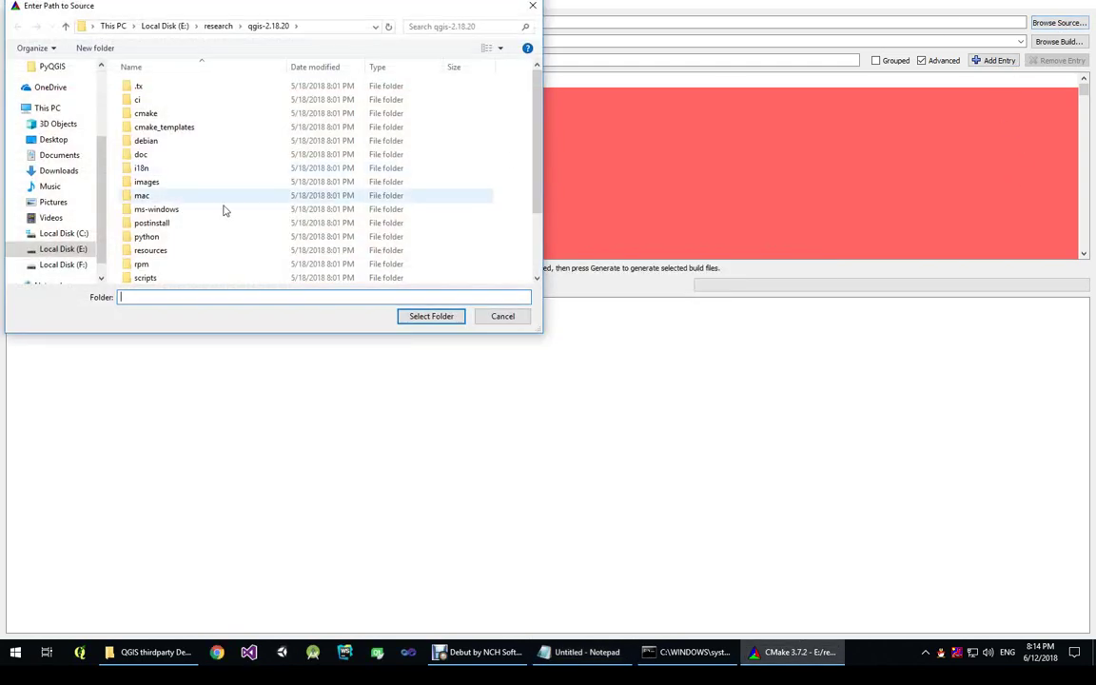
click(90, 248)
double_click(160, 145)
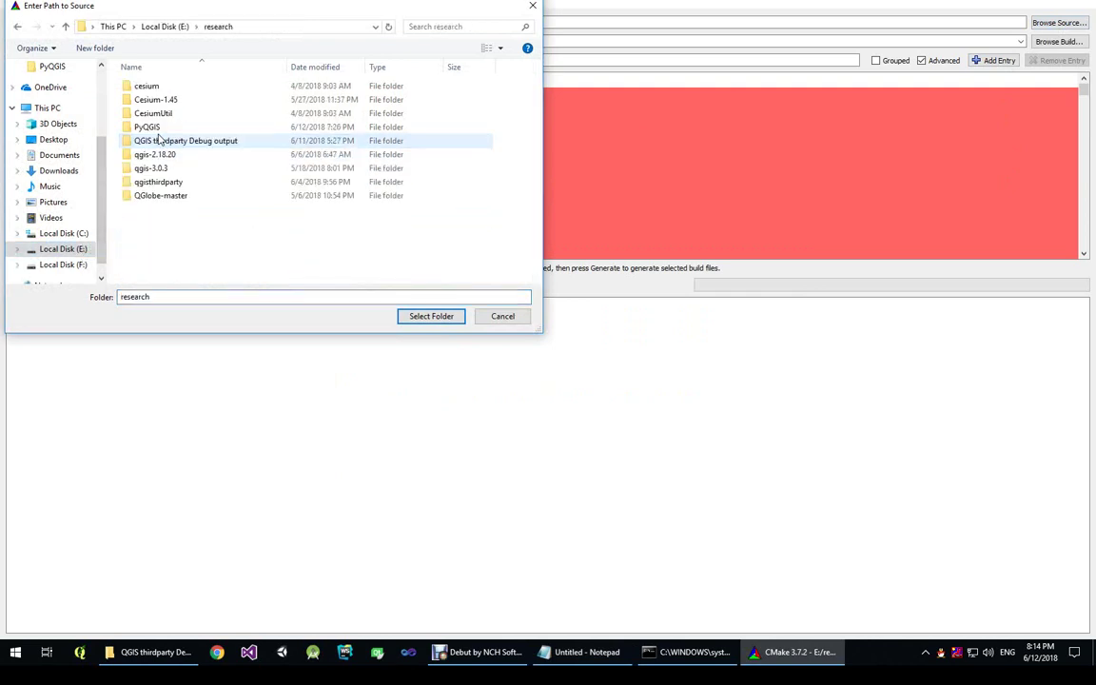
click(152, 154)
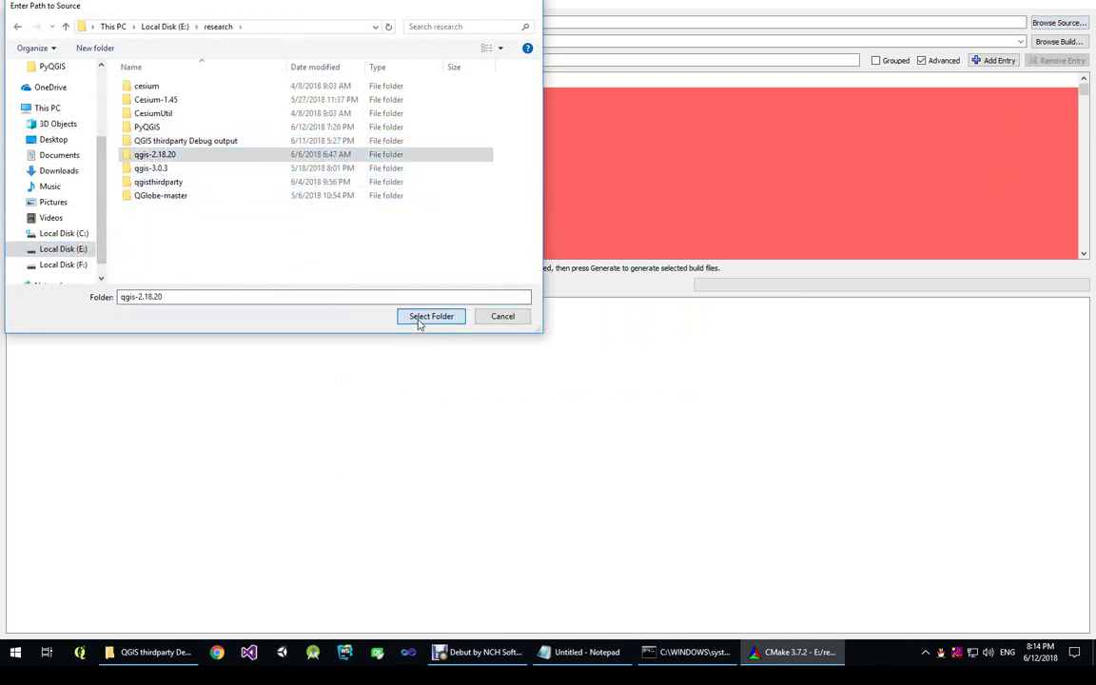
click(430, 315)
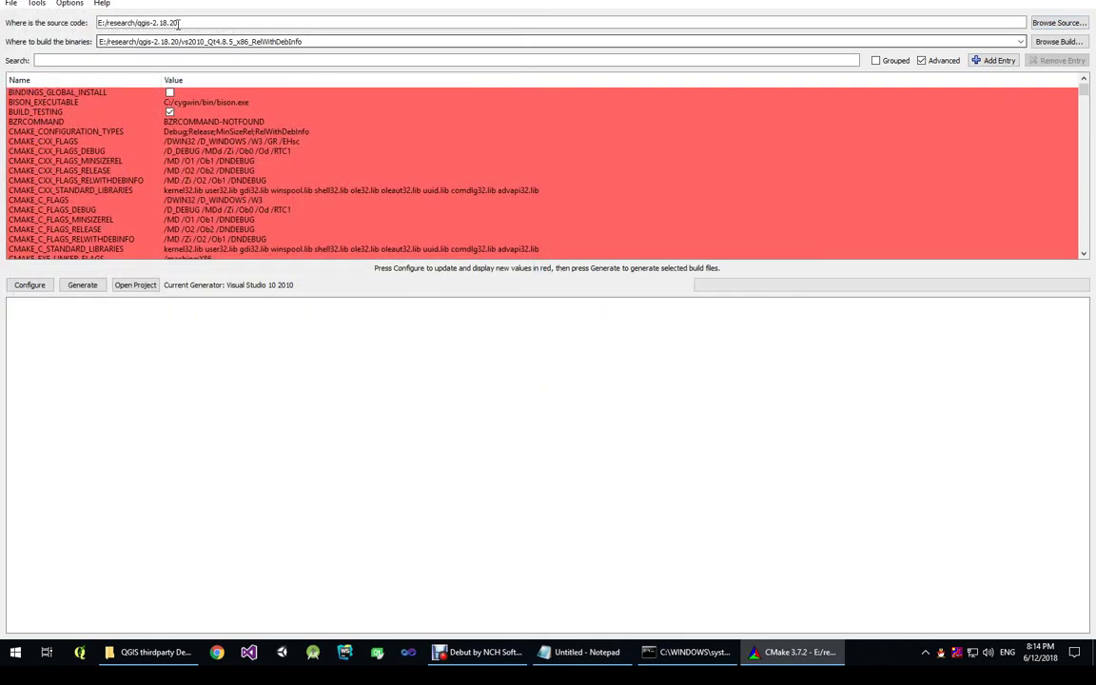
Choose vs2010_Qt4.8.5_x86_RelWithDebInfo inside E:/research/qgis-2.18.20 as the folder for building the binaries
triple_click(348, 22)
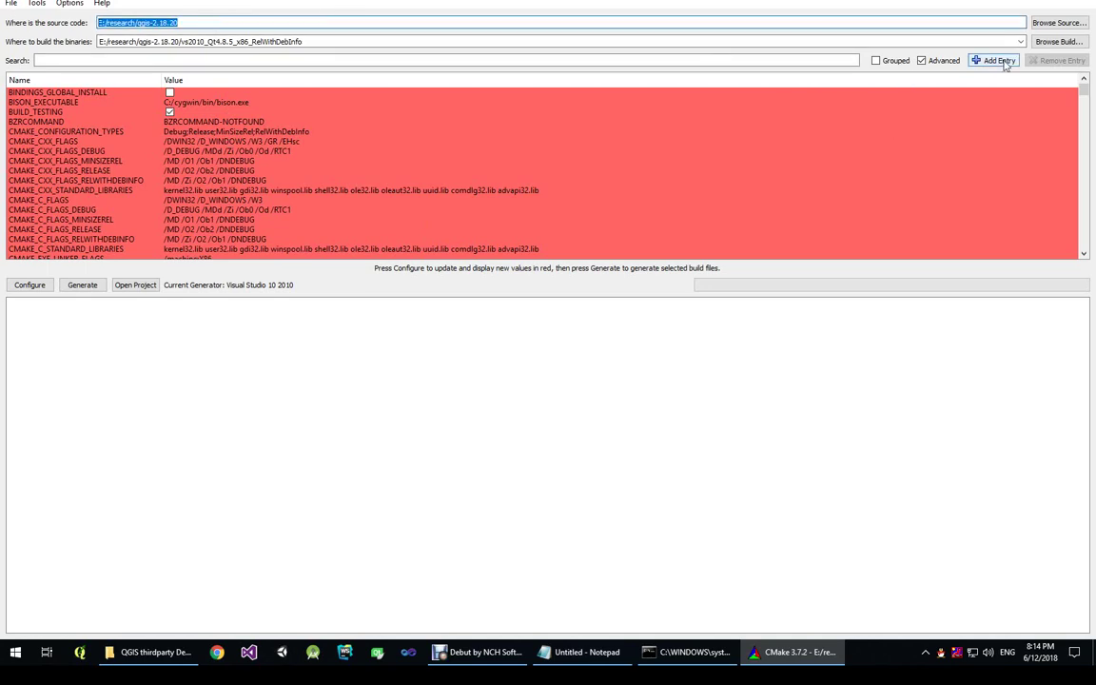
click(1058, 41)
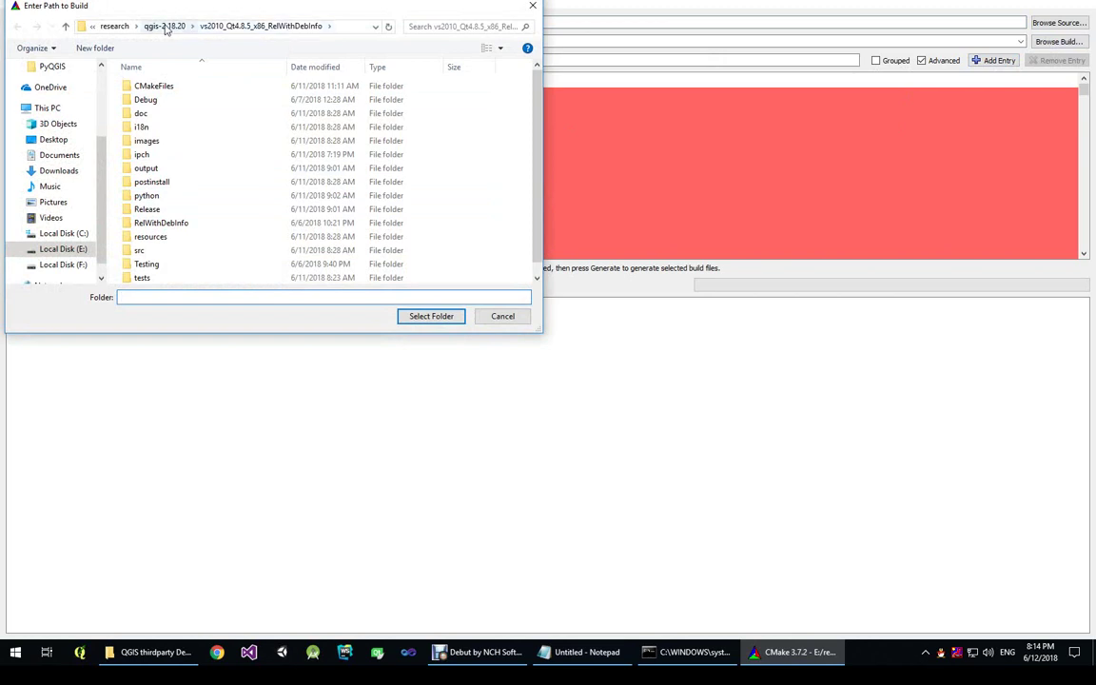
scroll(174, 190, down, 1)
scroll(174, 193, up, 1)
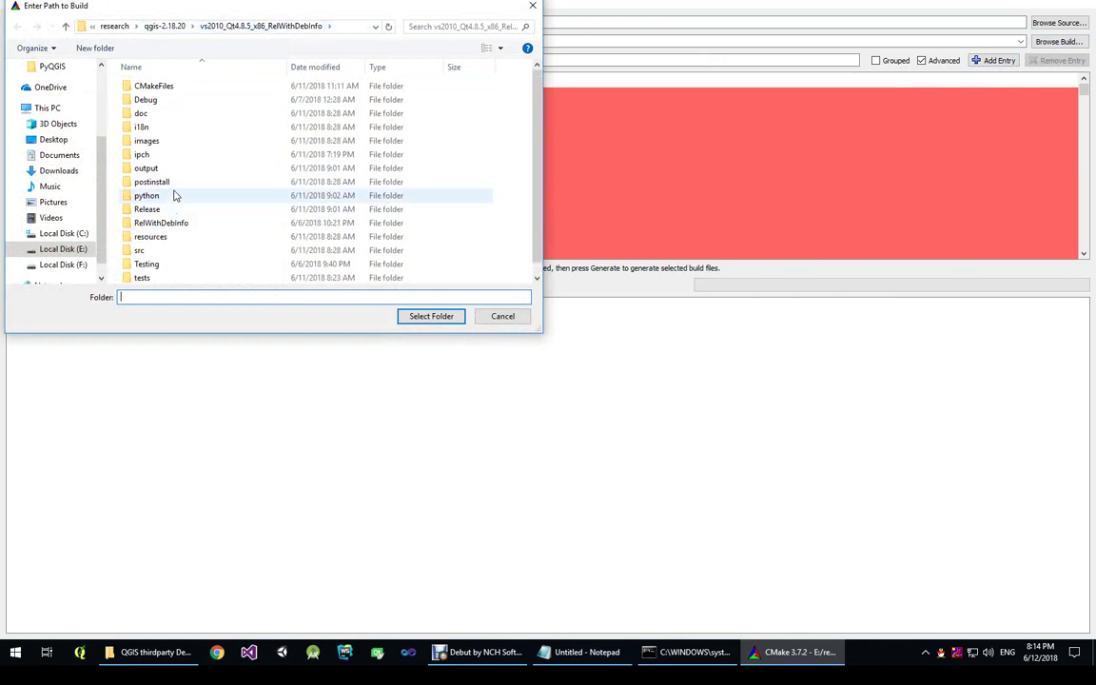
click(167, 26)
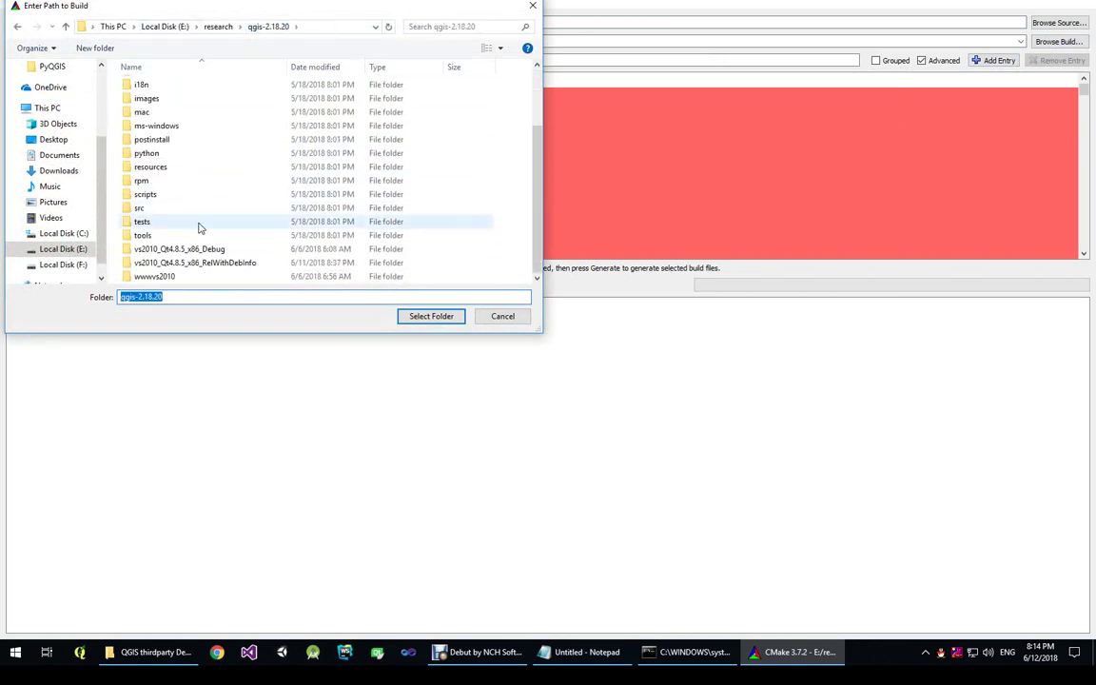
click(185, 262)
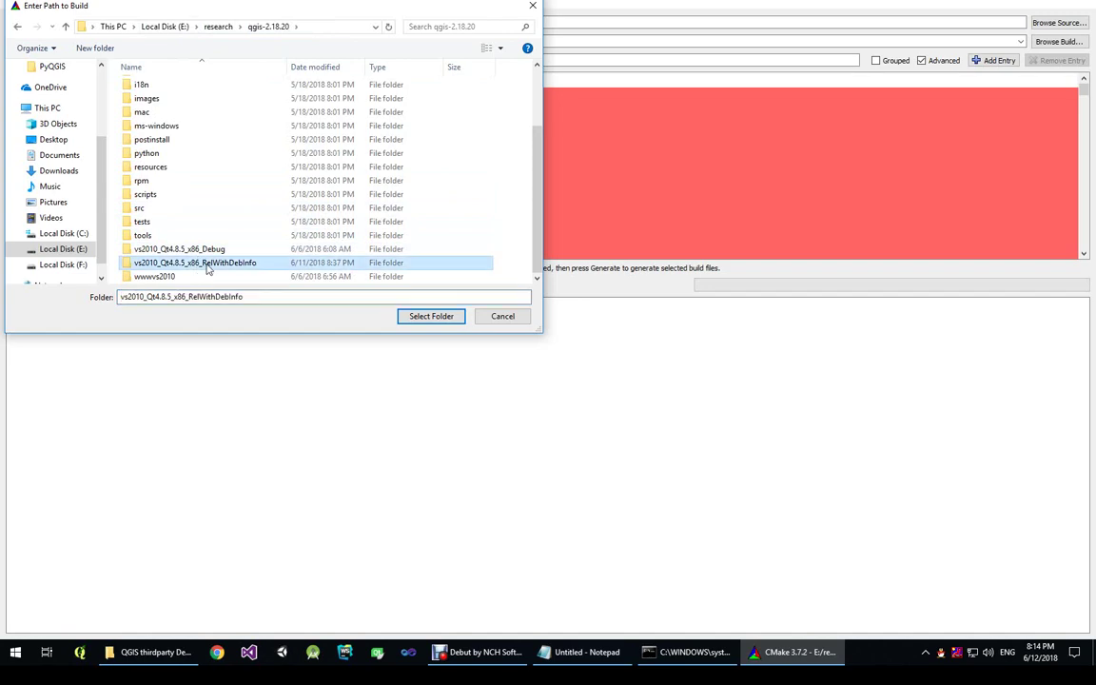
click(431, 316)
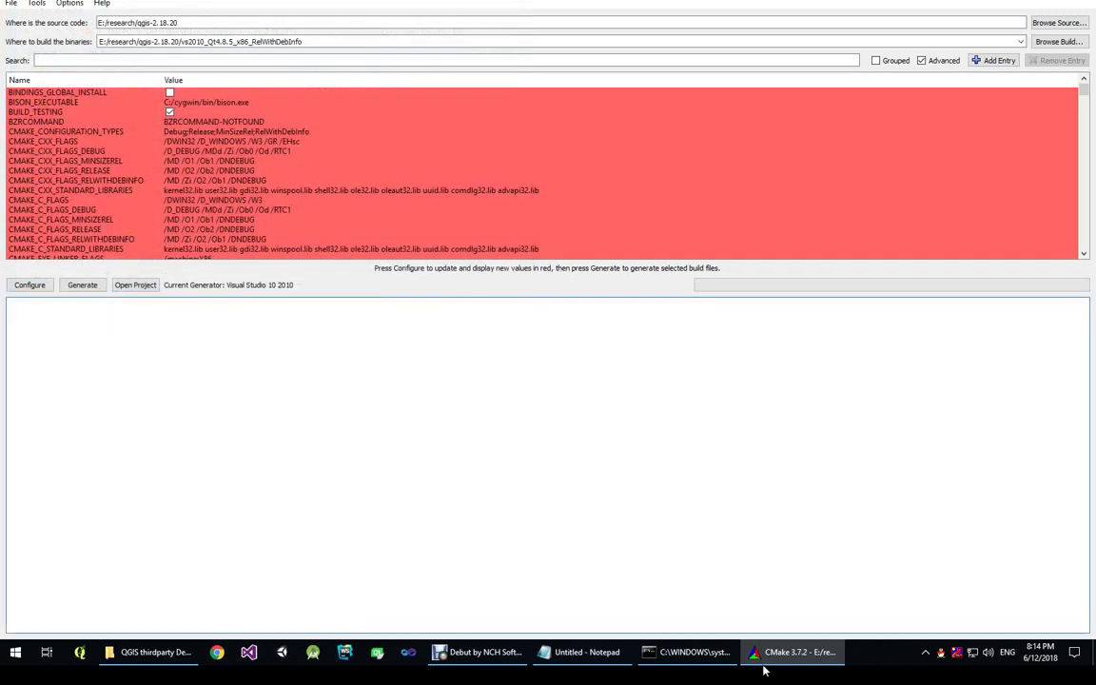
Switch to the Notepad note and add the lines "Uncheck WITH_QWTPOLAR." and "uncheck ENABLE_TEST." at its end
click(763, 671)
click(599, 655)
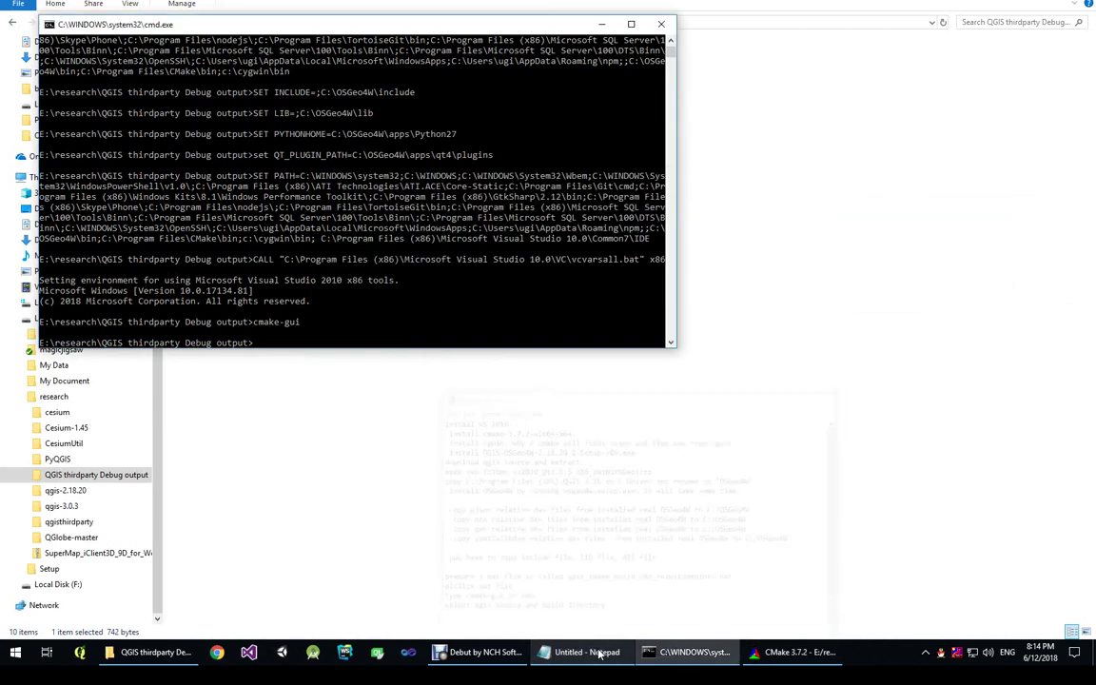
click(588, 652)
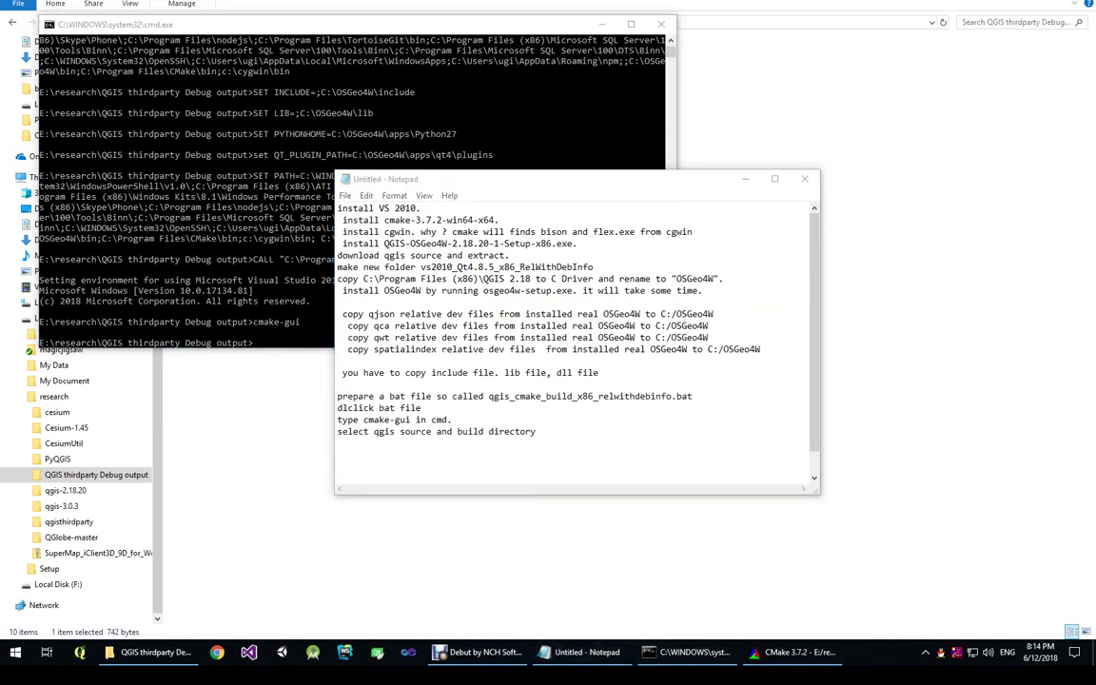
click(546, 420)
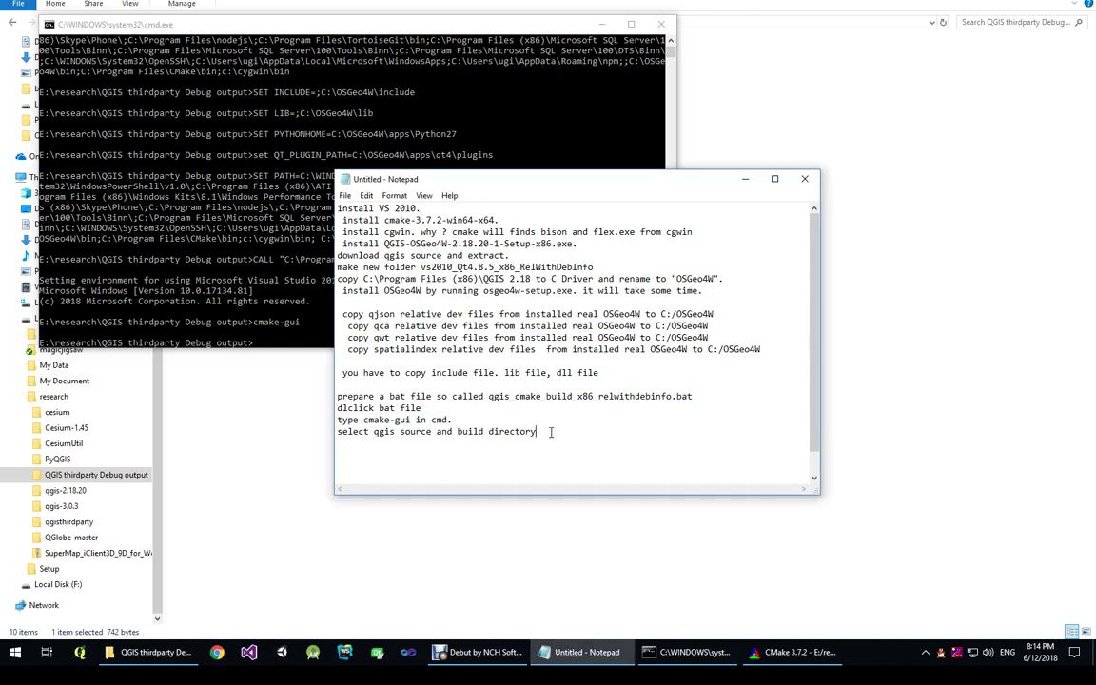
key(Return)
text(Uncheck WITH_QWTPOLAR. 	Uncheck ENABLE_TEST.)
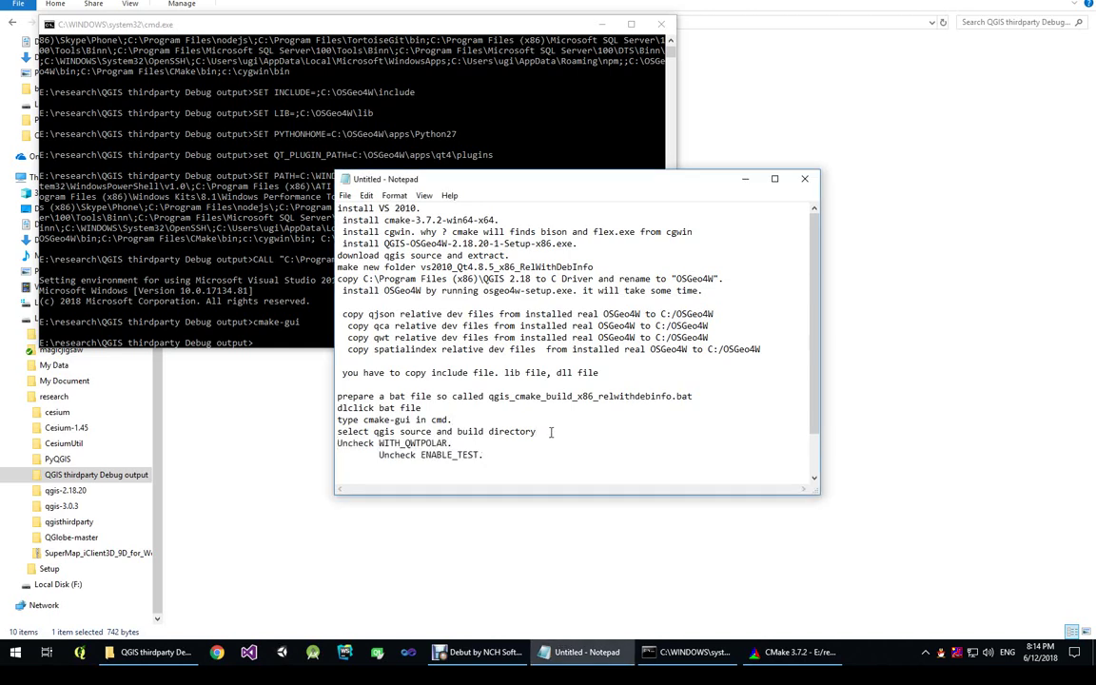
key(BackSpace)
key(Return)
key(Delete)
key(Delete)
text(u)
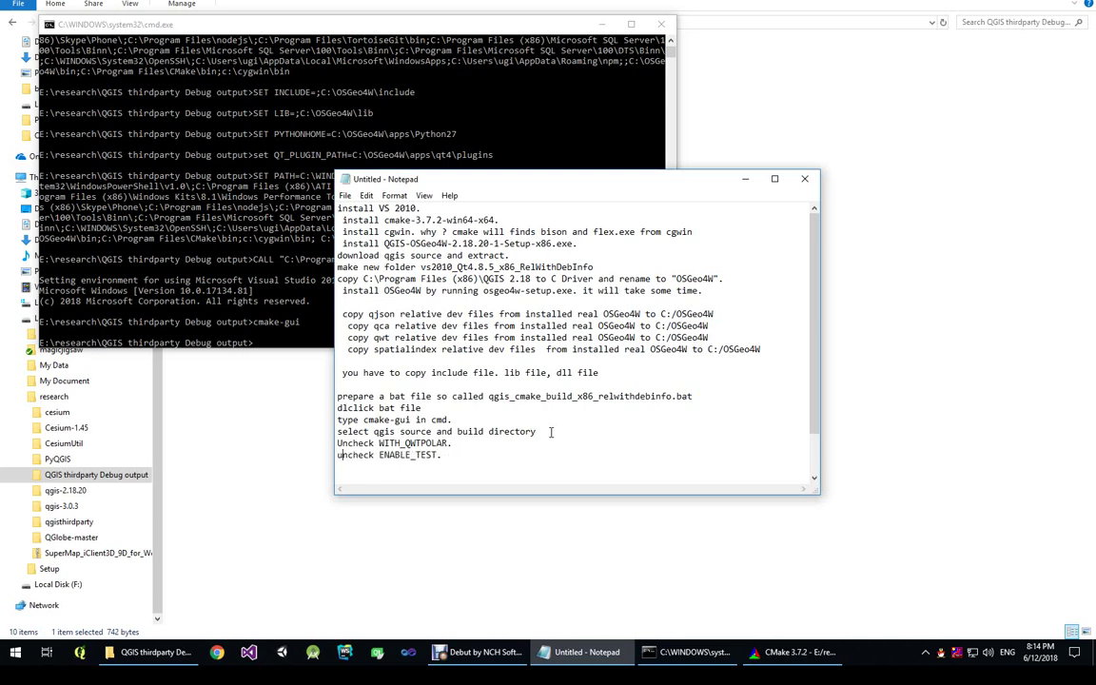
Switch to CMake, filter the cache entries by "qwt" and select WITH_QWTPOLAR to check its setting
click(775, 665)
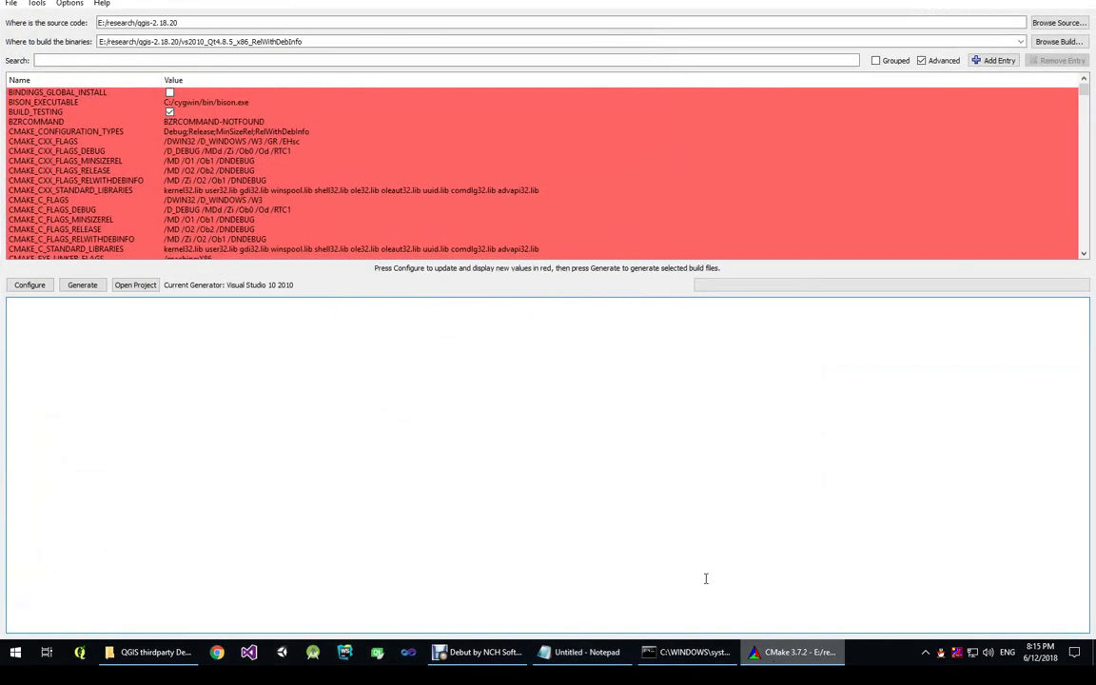
click(103, 59)
text(with)
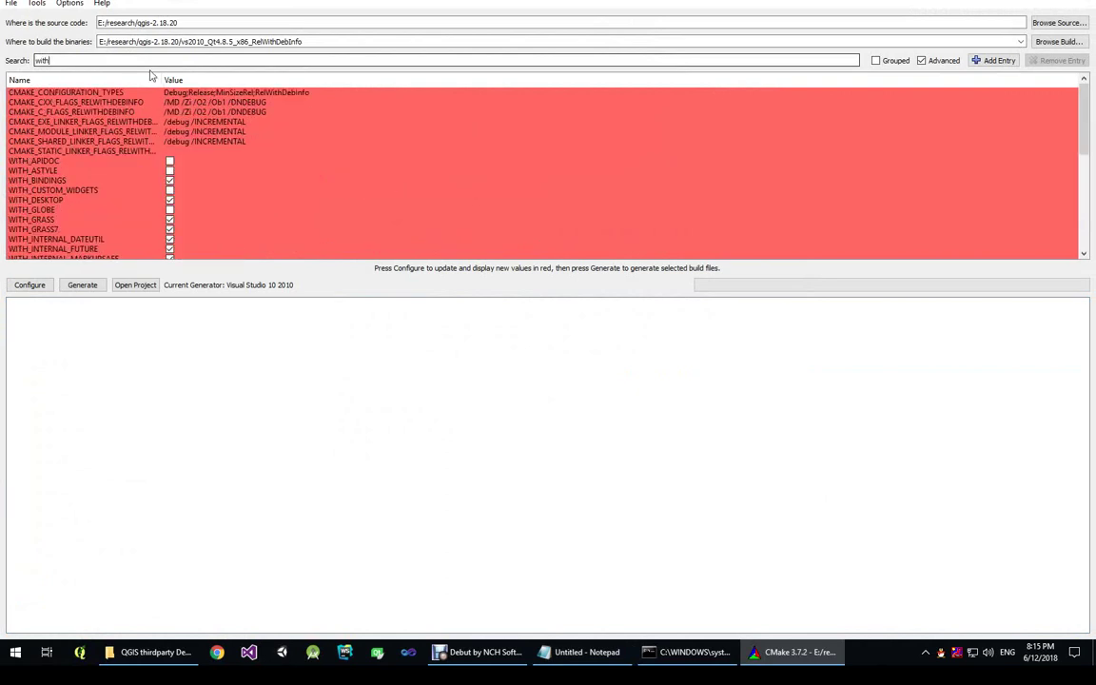
drag(152, 62, 1, 24)
text(qwt)
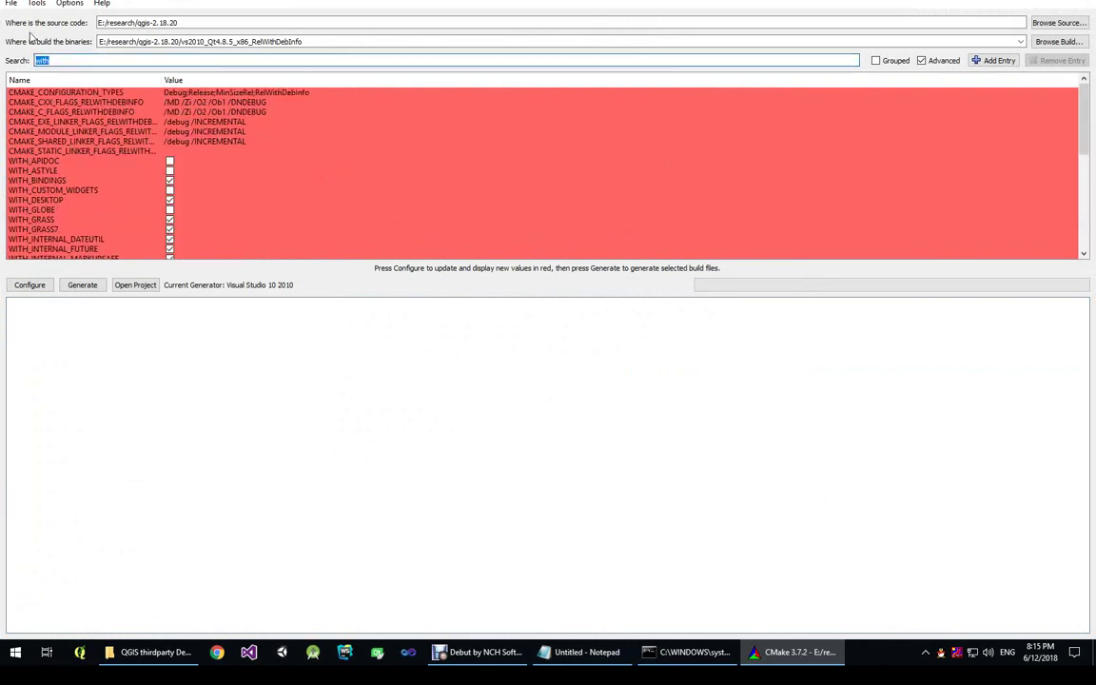
click(54, 141)
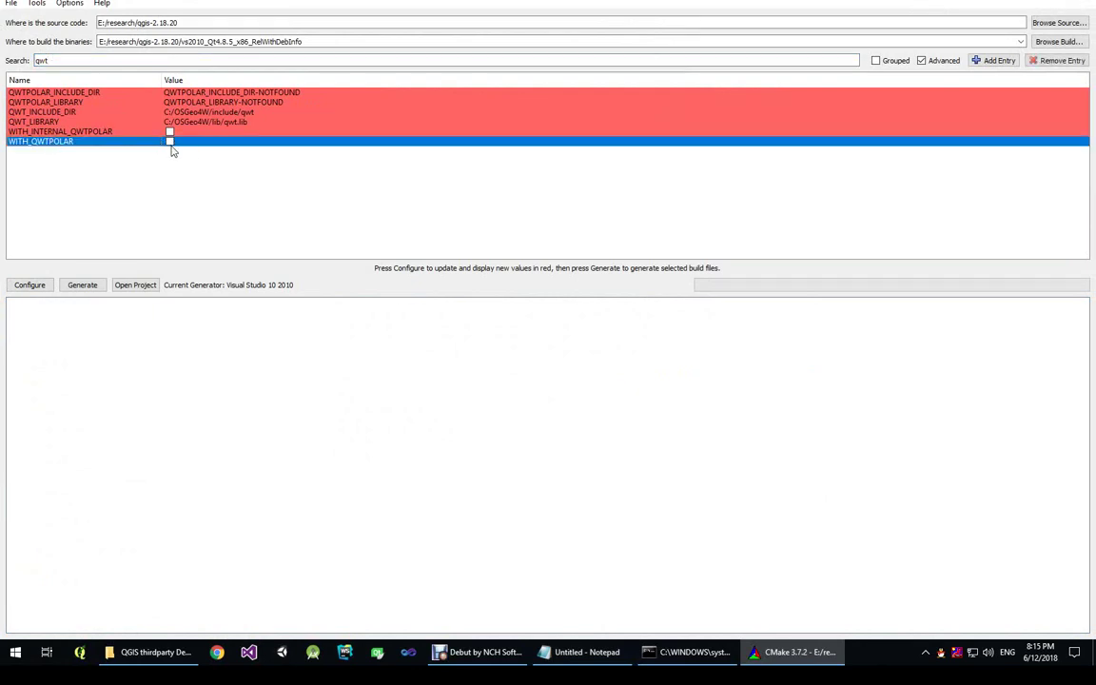
Filter the cache entries by "test" and select ENABLE_TESTS to check its setting
click(98, 60)
double_click(99, 60)
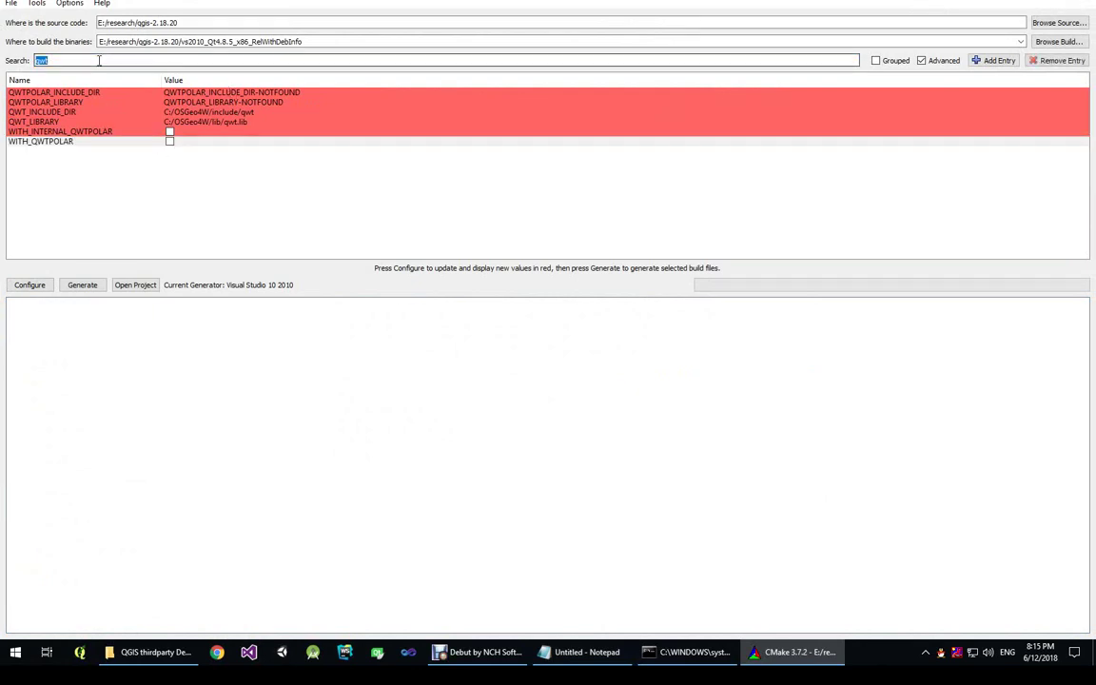
text(test)
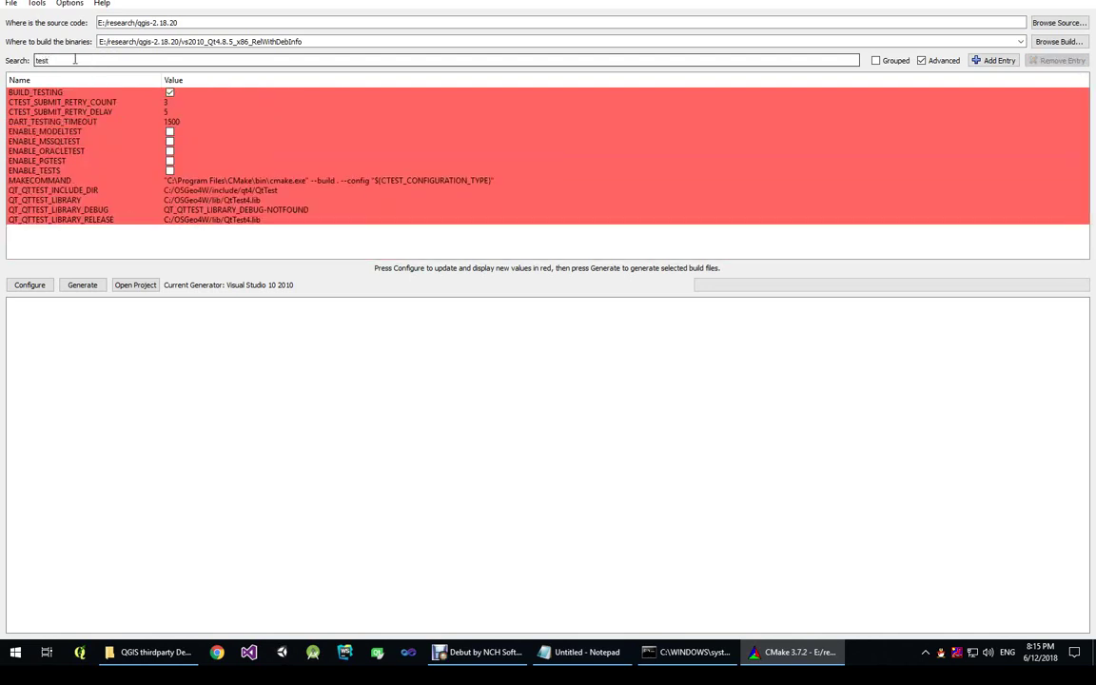
click(31, 172)
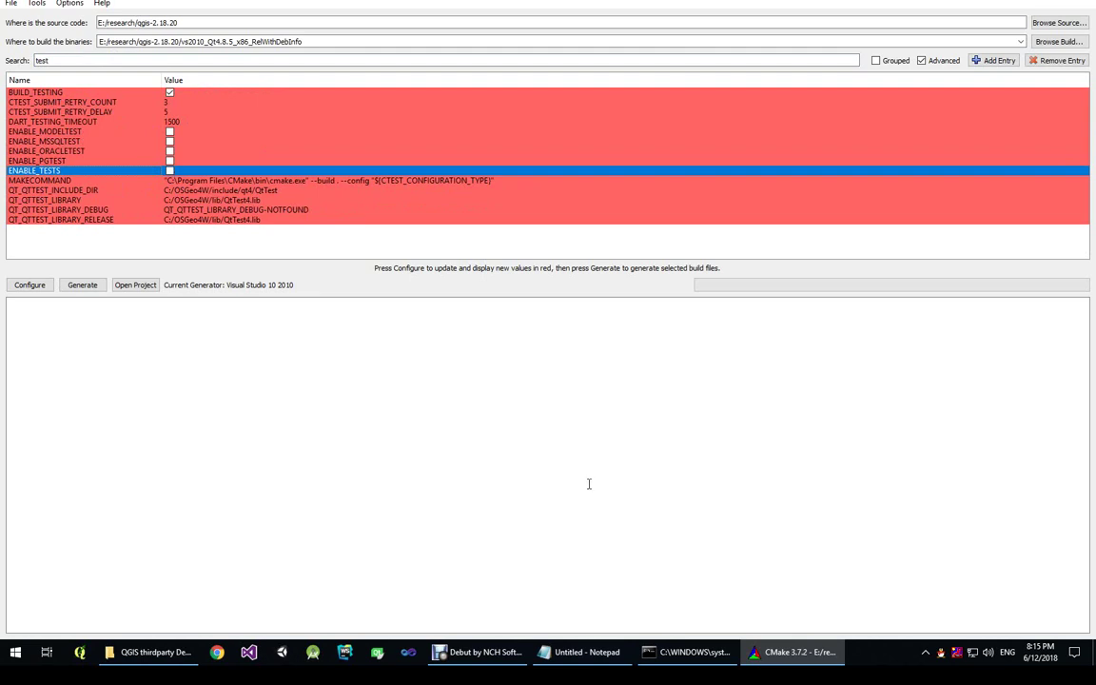
Switch to Notepad, add the line "configure and generate." at the end of the note and highlight it
click(609, 656)
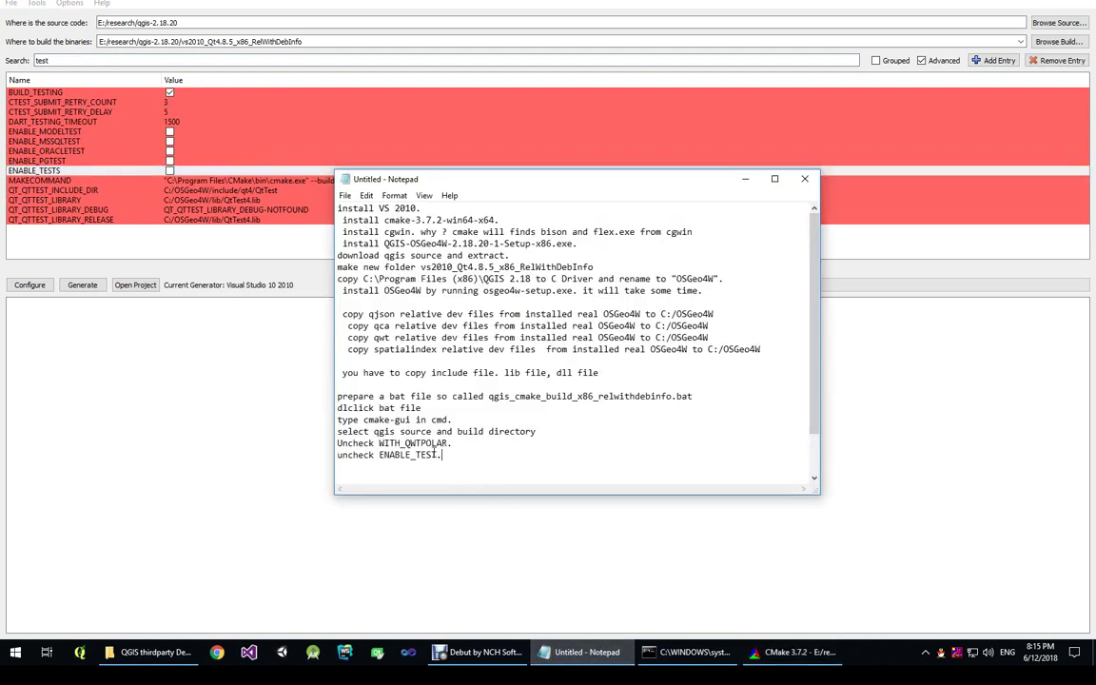
drag(439, 454, 335, 428)
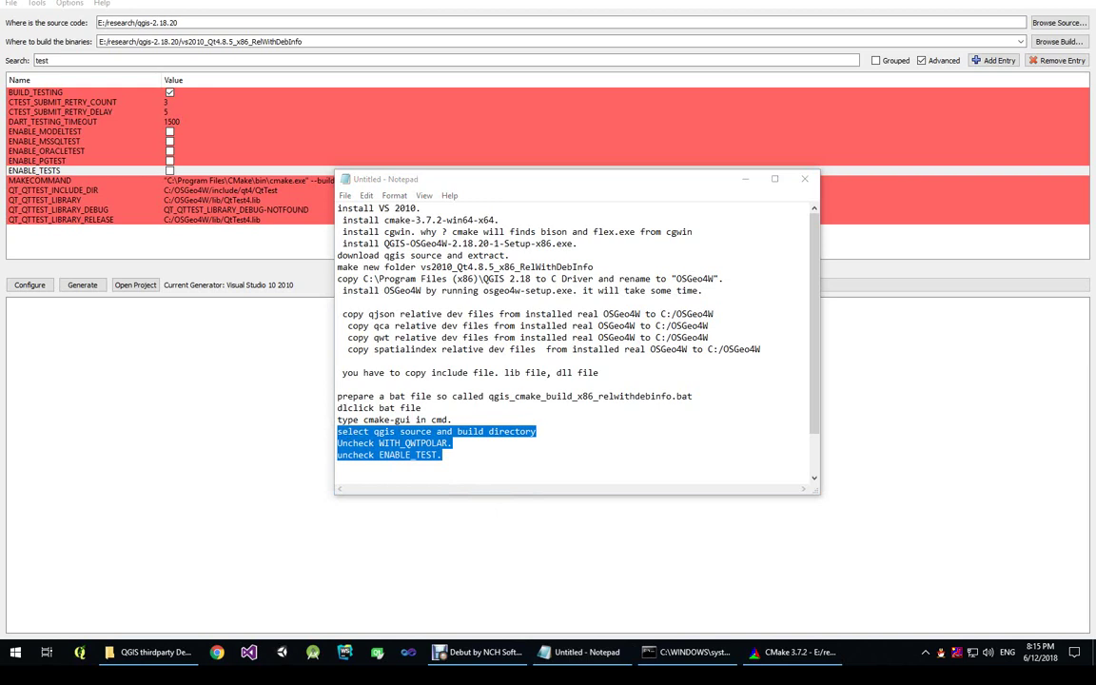
click(506, 465)
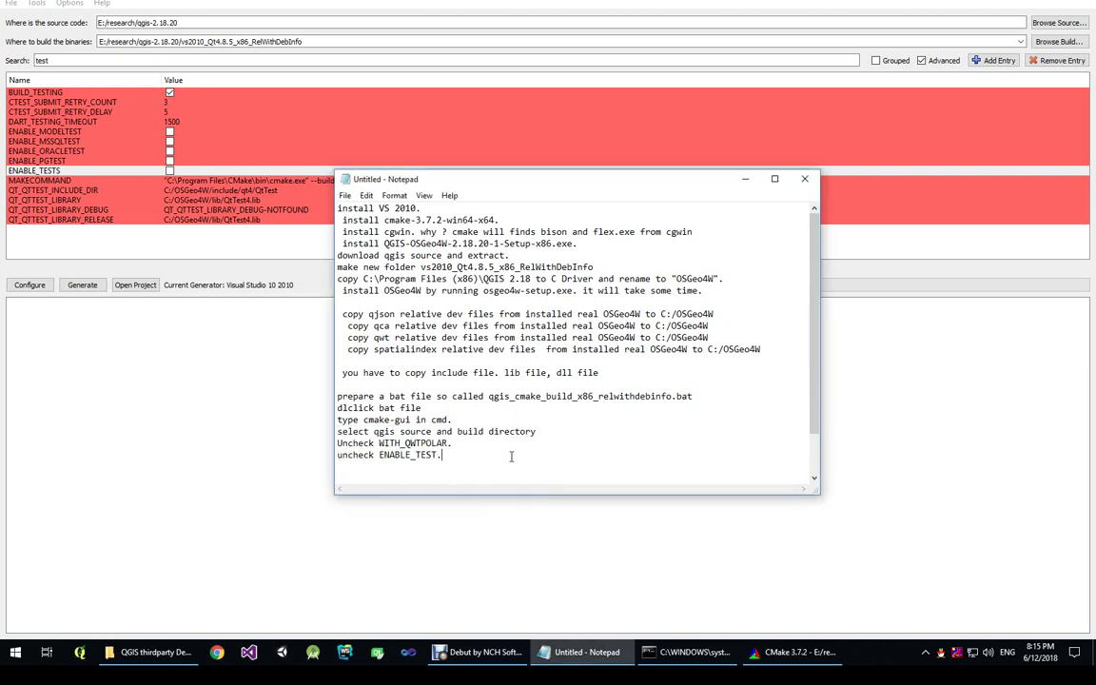
text(configure and generate.)
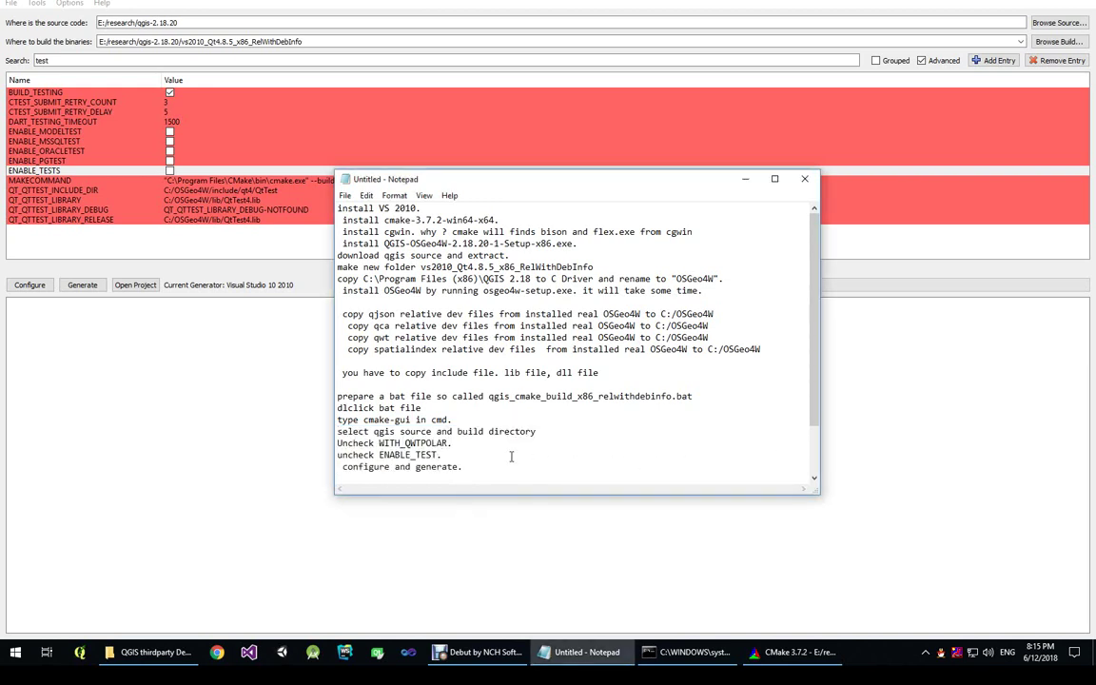
drag(470, 466, 291, 466)
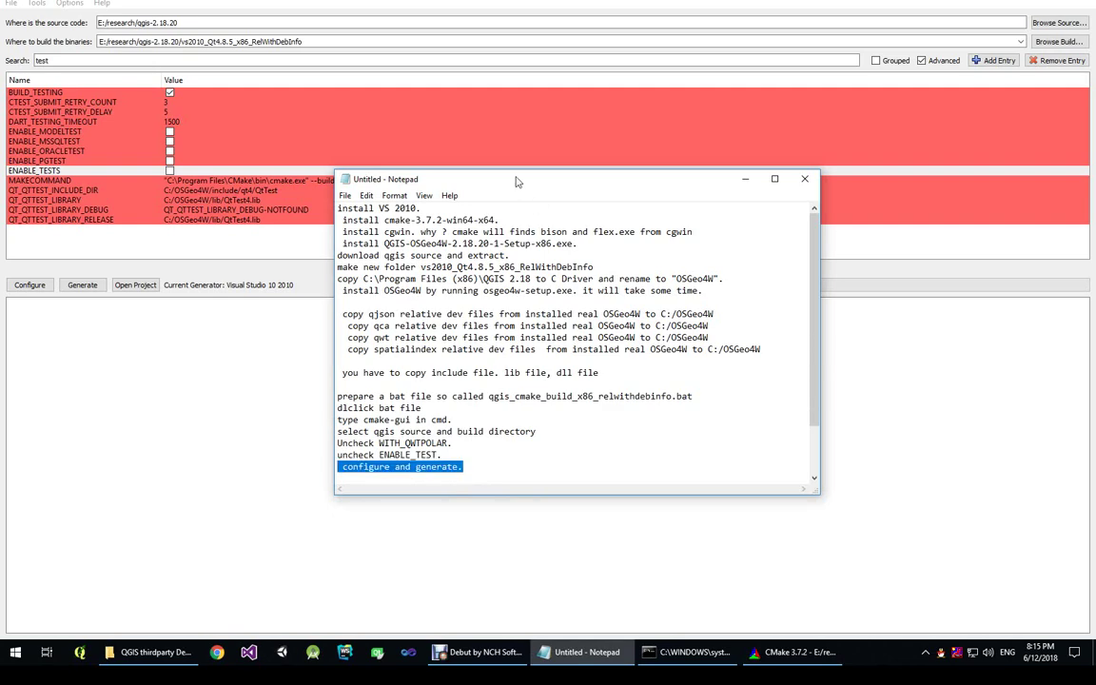
Move the note off the CMake controls, configure the QGIS project and generate its Visual Studio 10 2010 build files
drag(466, 178, 746, 0)
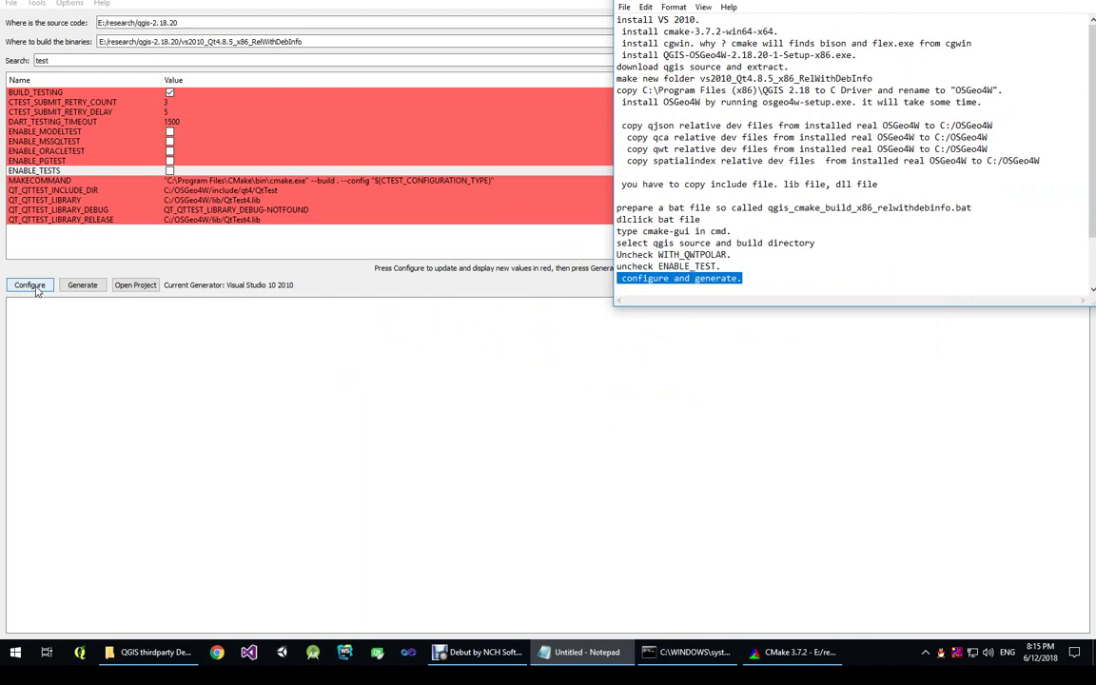
click(30, 285)
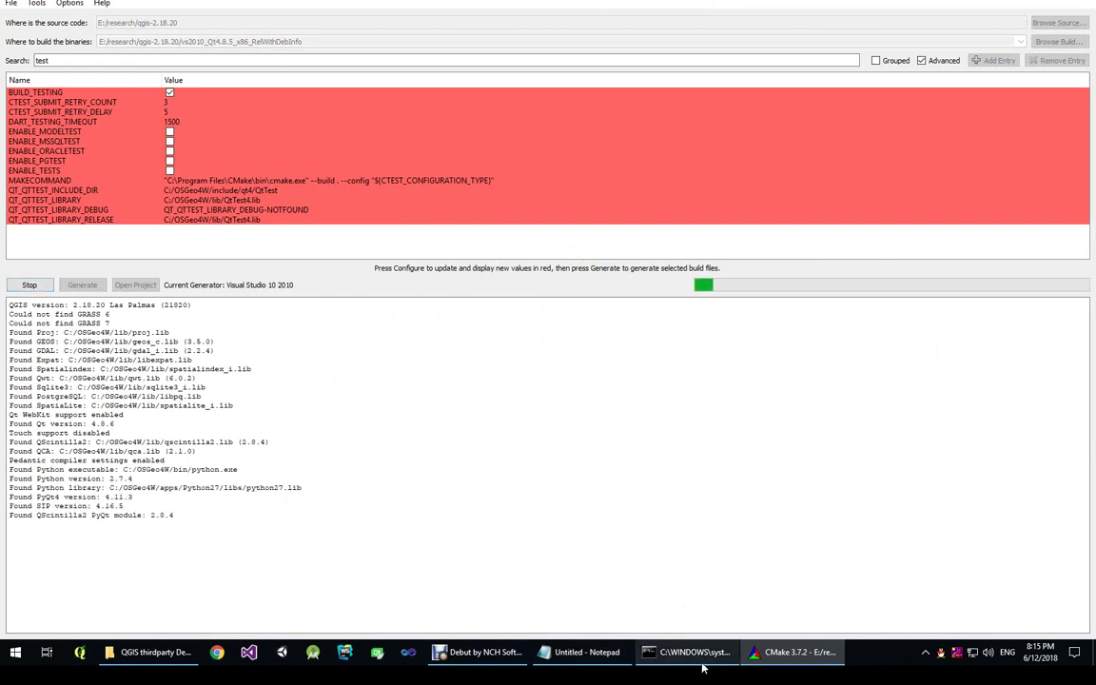
click(585, 652)
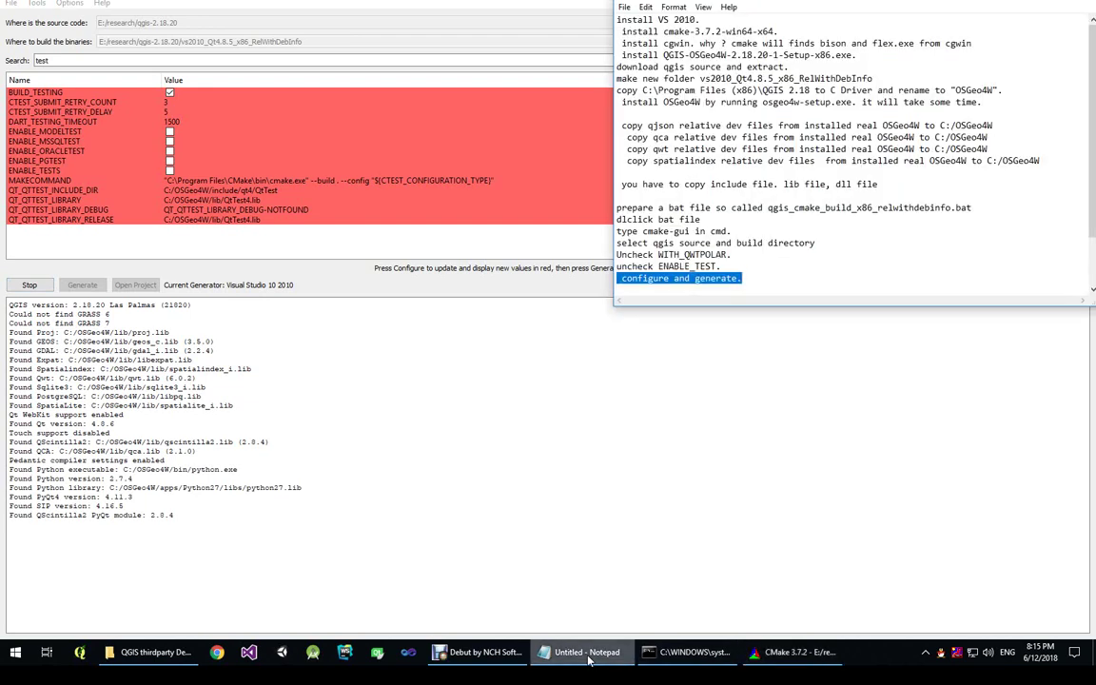
drag(804, 4, 656, 48)
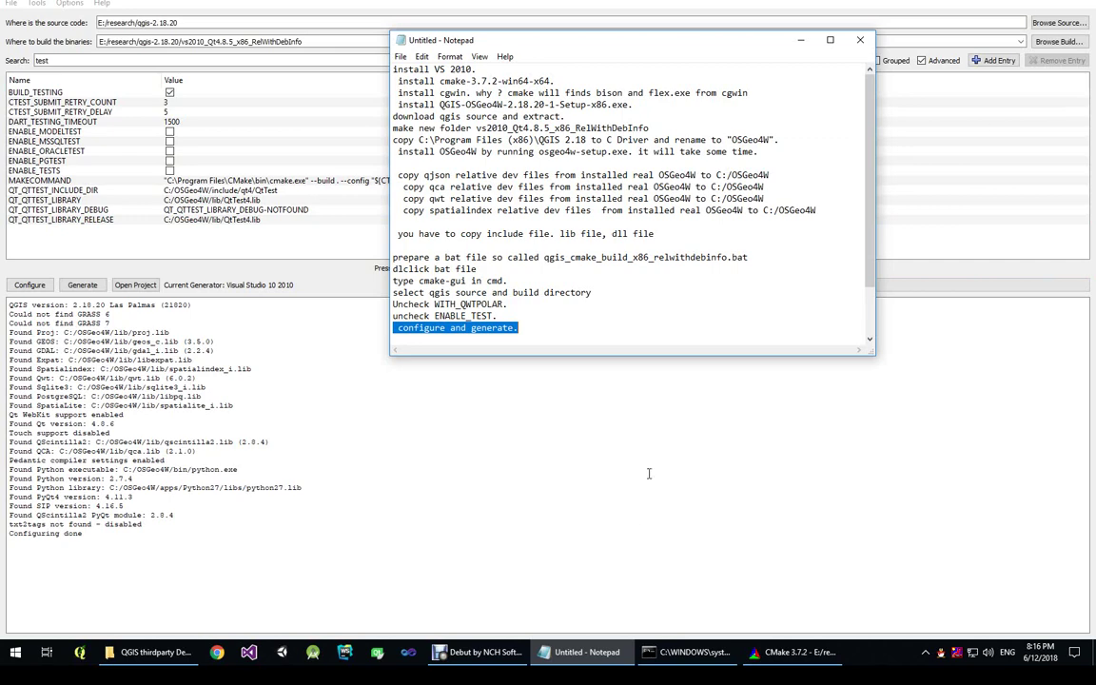
click(82, 284)
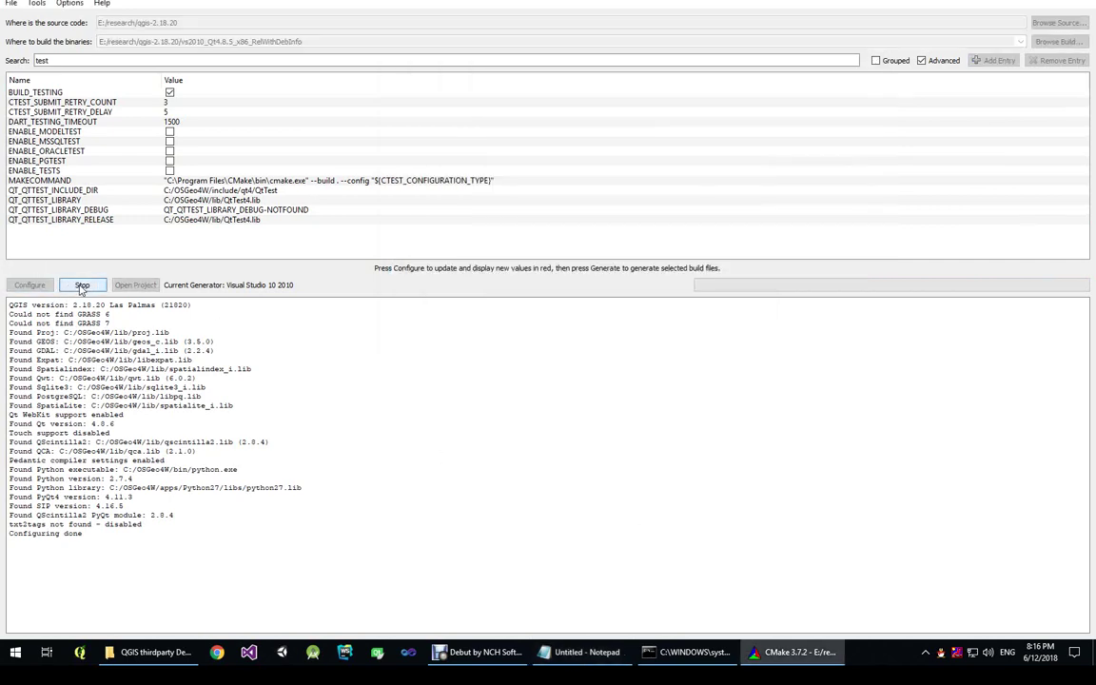
Switch to the note and add the line 'type devenv.exe" in cmd.' below the configure and generate line
click(586, 654)
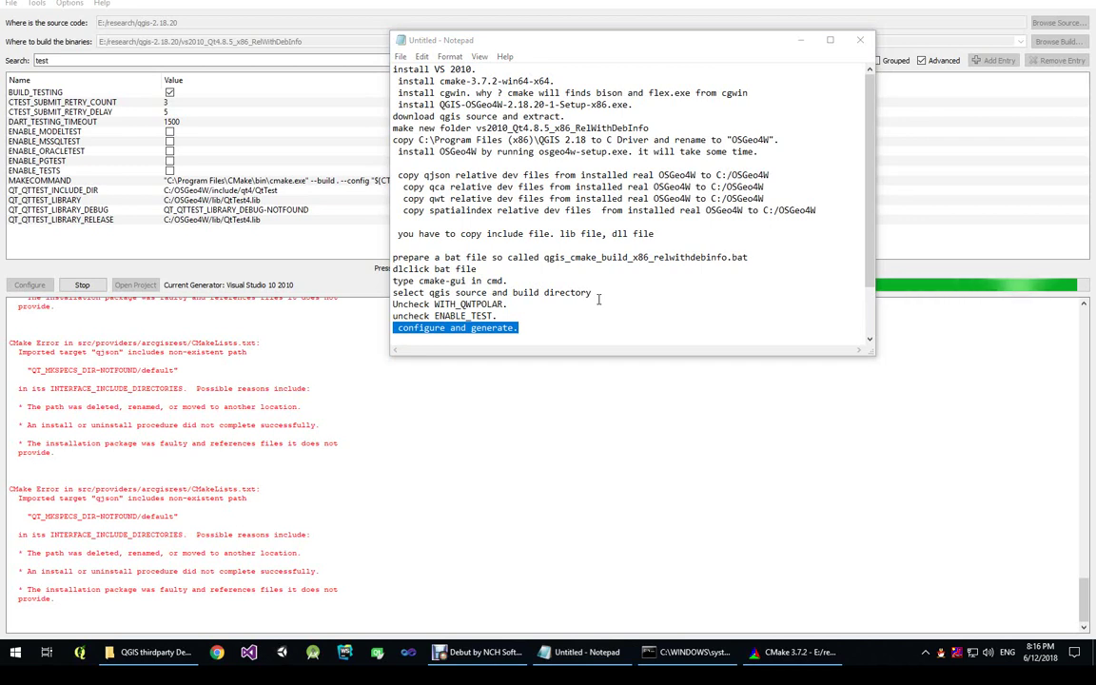
click(551, 327)
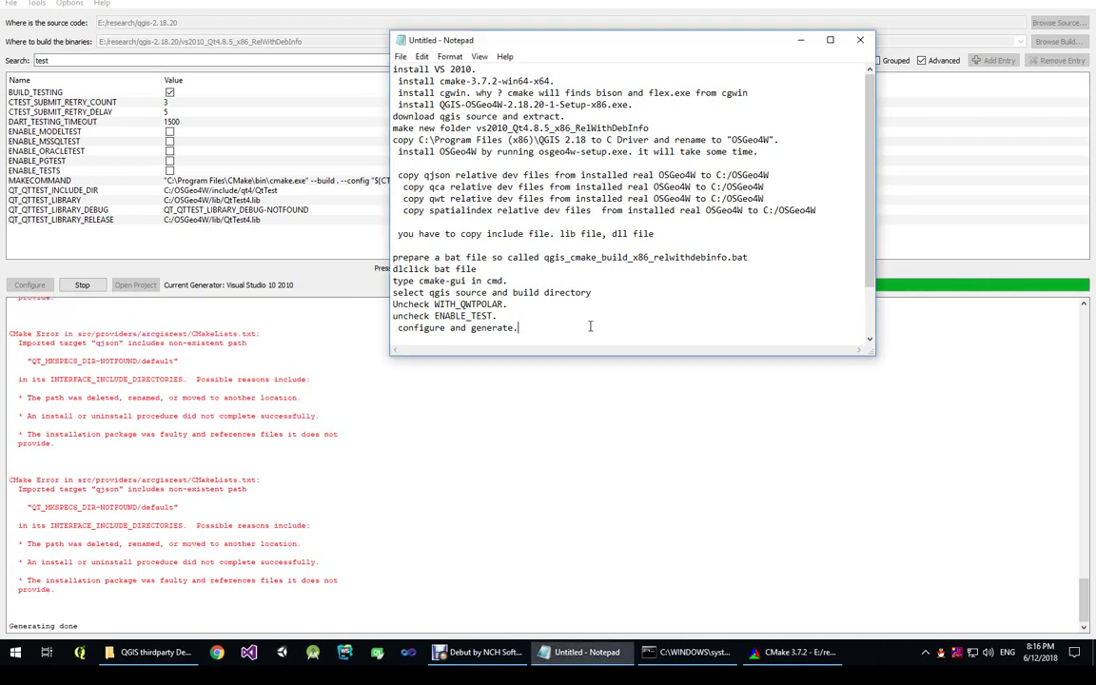
key(Return)
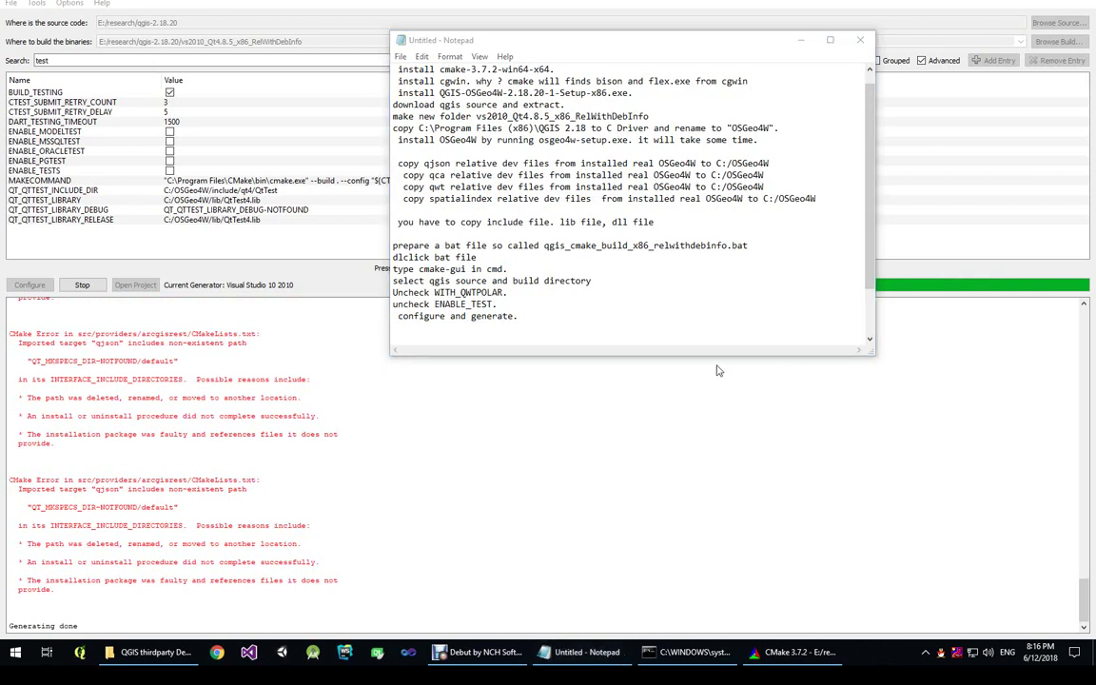
click(620, 310)
key(Return)
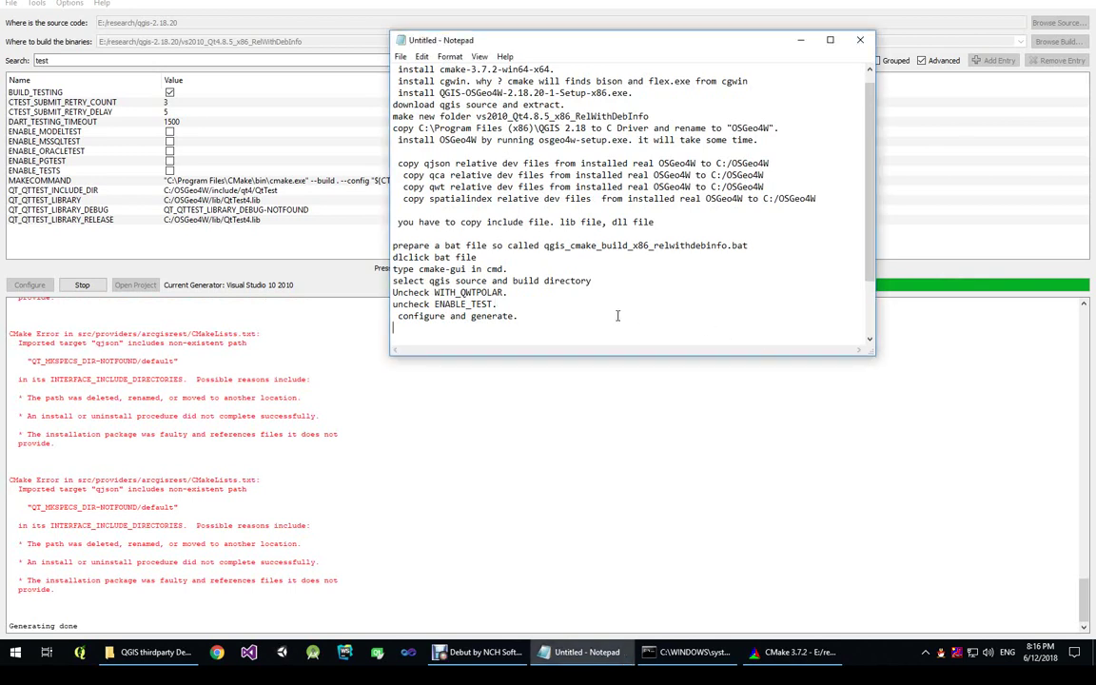
text(type devenv.exe\" in cmd.)
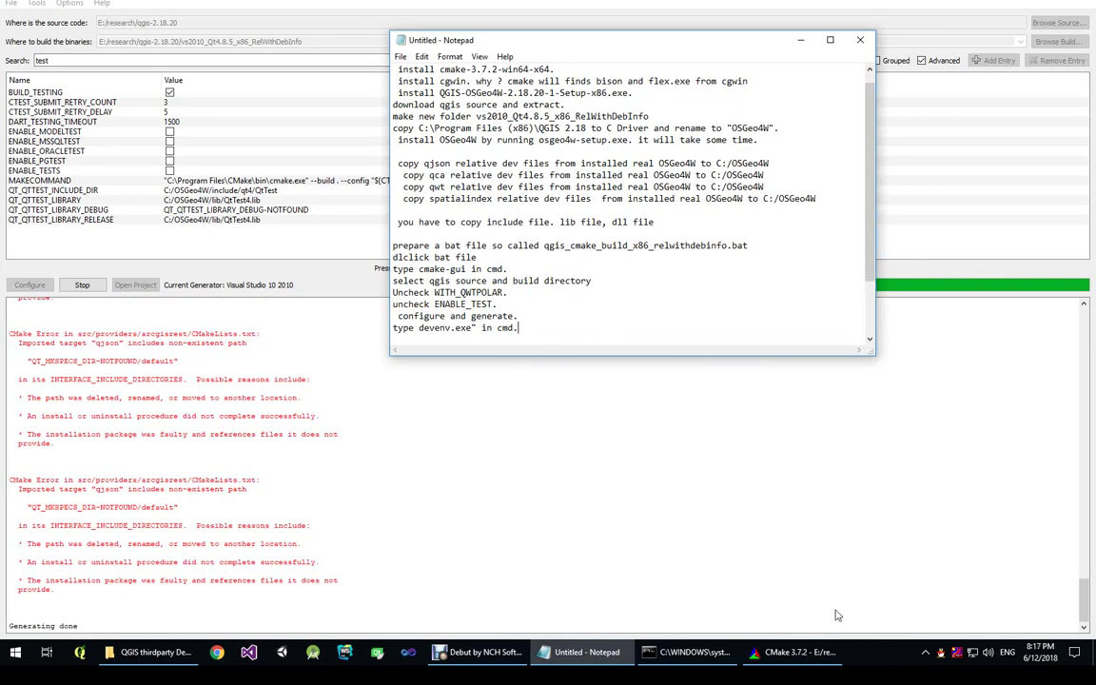
Switch to the command prompt opened by the batch file and launch Visual Studio 2010 with devenv
click(693, 652)
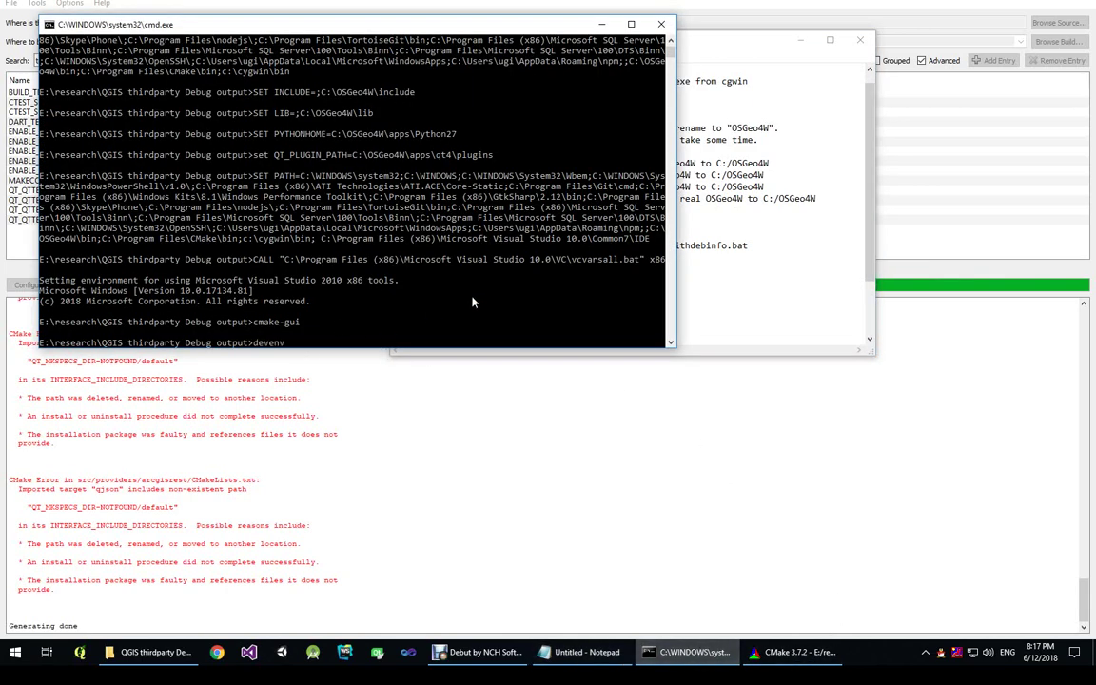
key(Return)
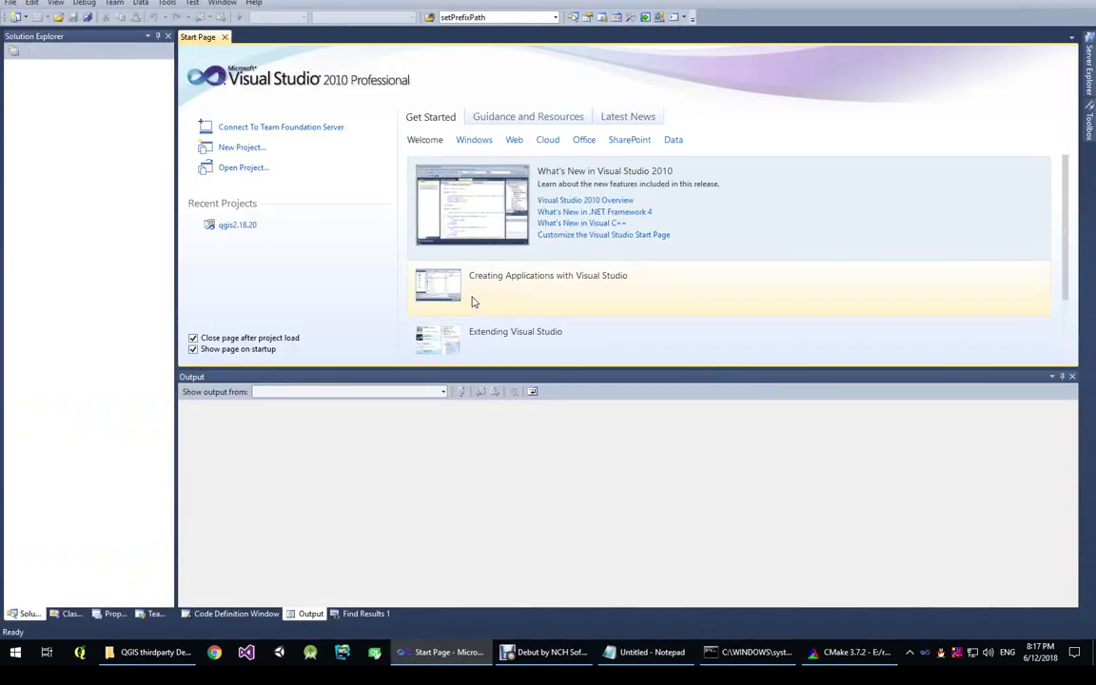
Open the solution qgis2.18.20.sln from the vs2010_Qt4.8.5_x86_RelWithDebInfo folder inside E:\research\qgis-2.18.20
click(10, 3)
mouse_move(162, 31)
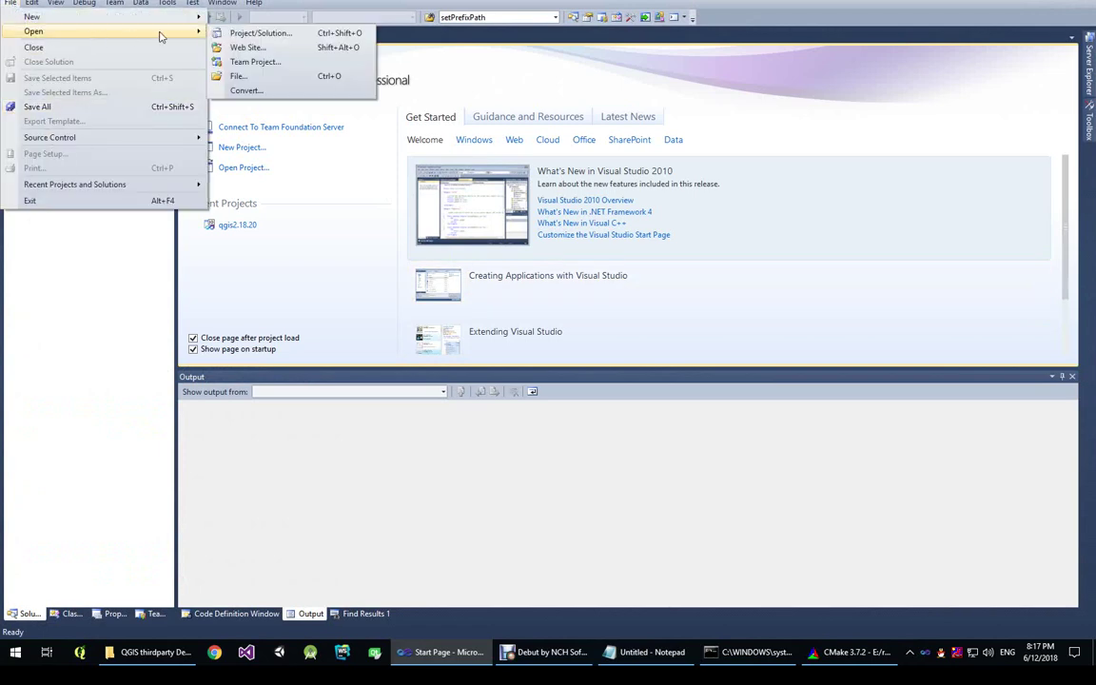
click(217, 31)
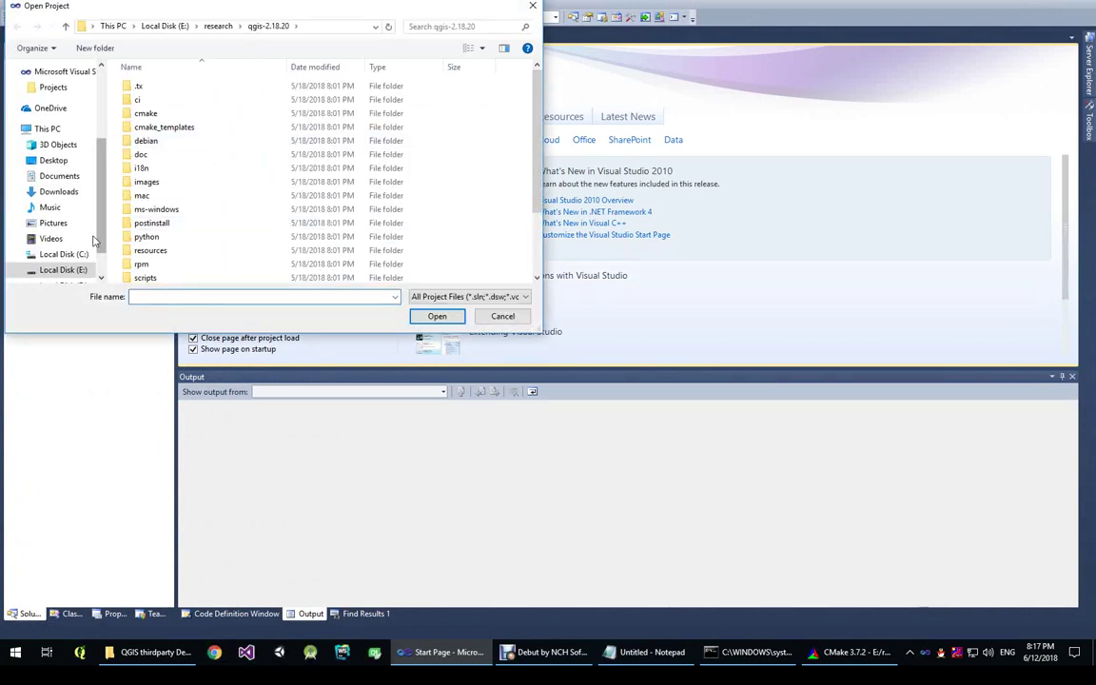
click(64, 270)
double_click(149, 142)
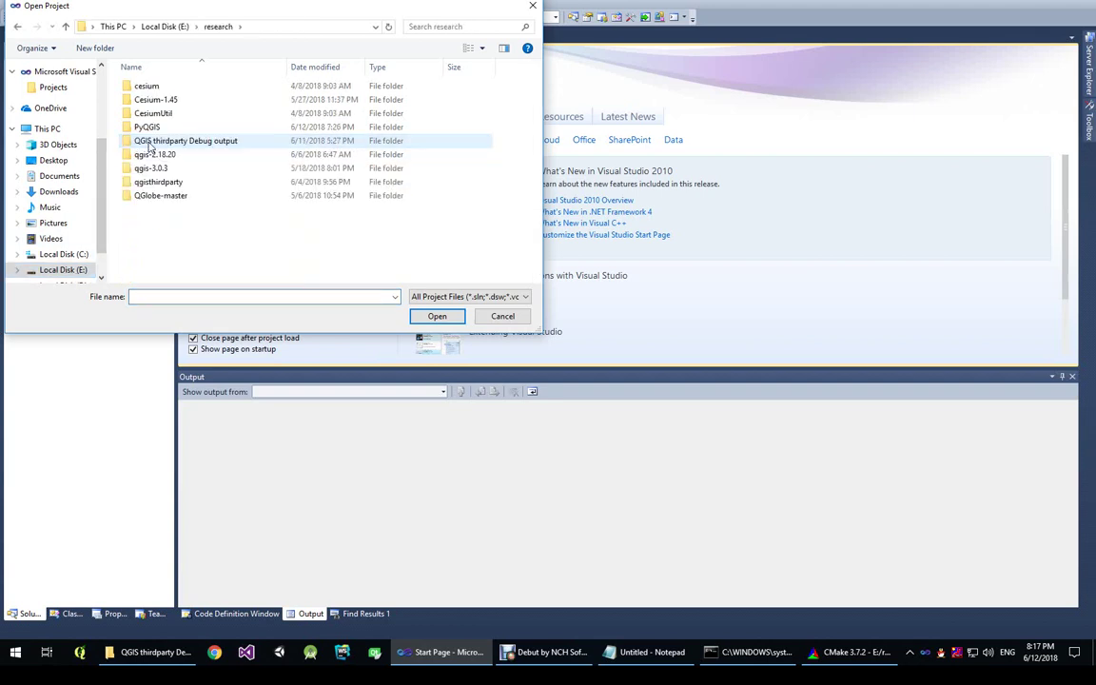
double_click(150, 152)
scroll(157, 160, down, 2)
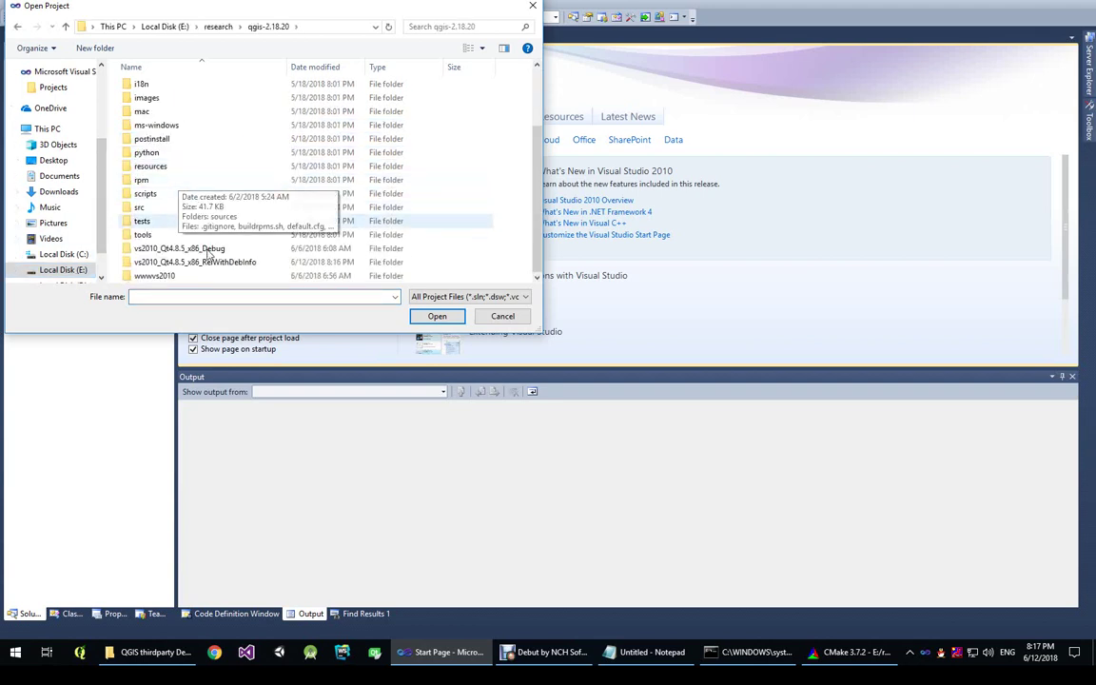
double_click(200, 263)
scroll(200, 264, down, 5)
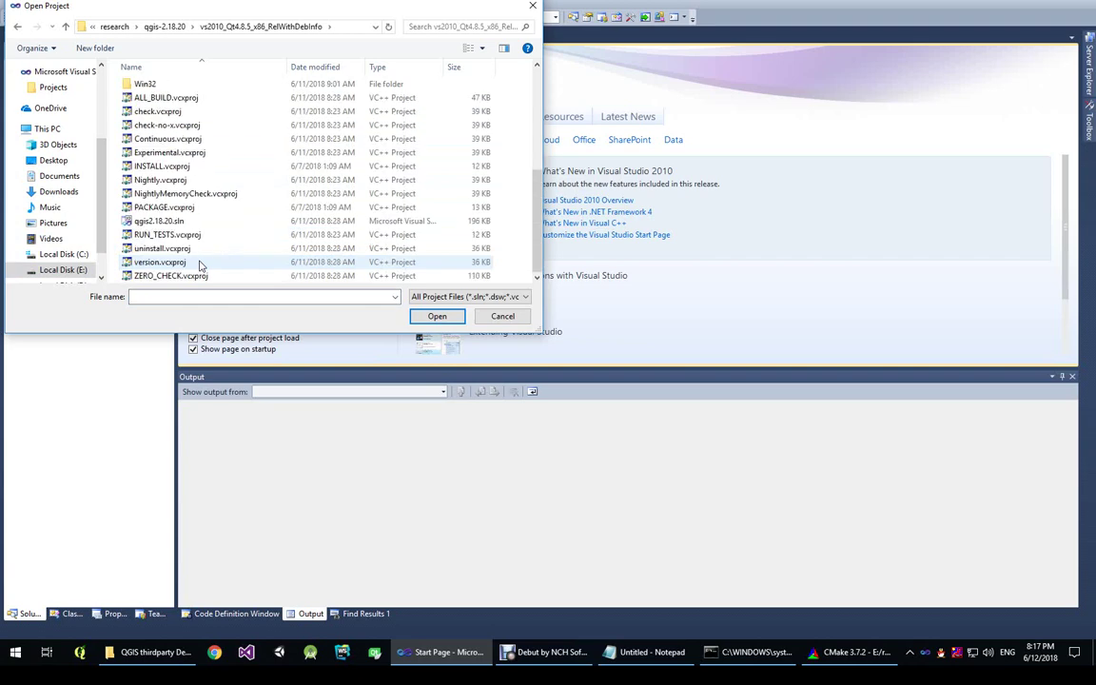
click(186, 221)
click(416, 317)
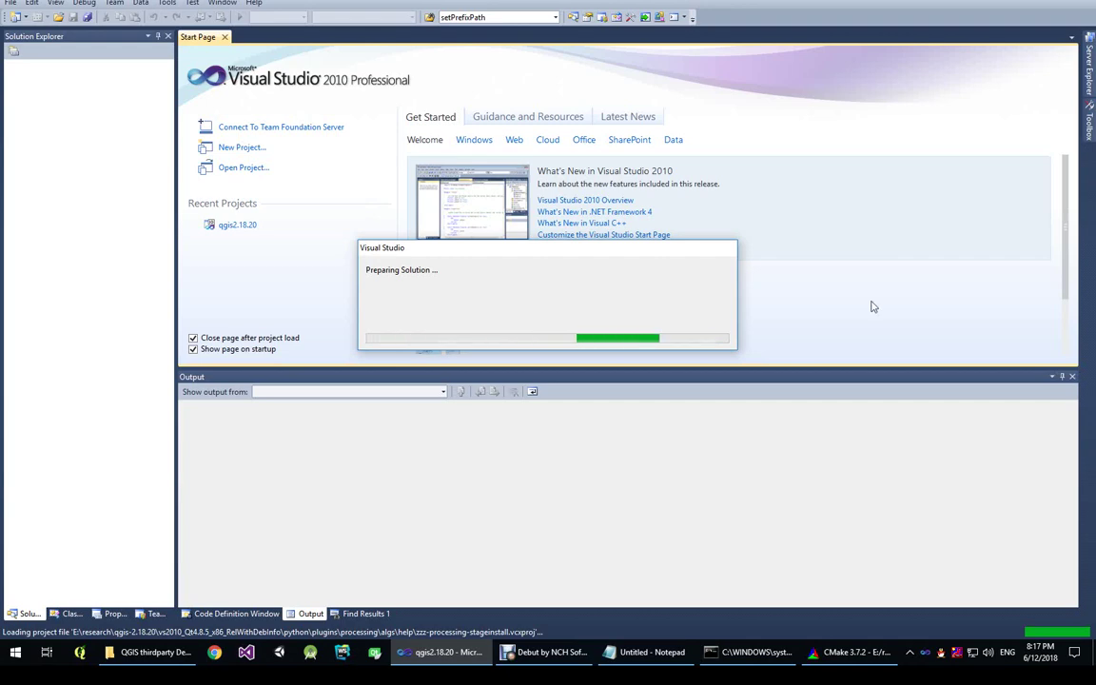
Switch to the Notepad note and add the line "open generated solution and build." below the devenv line
click(661, 653)
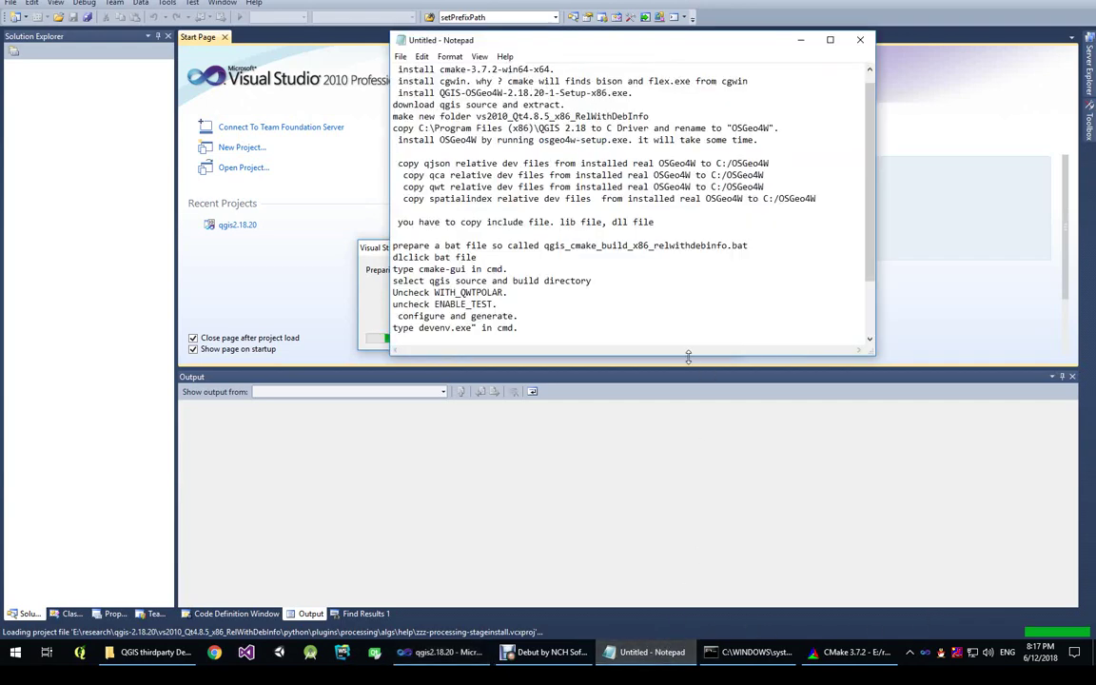
click(857, 327)
key(Return)
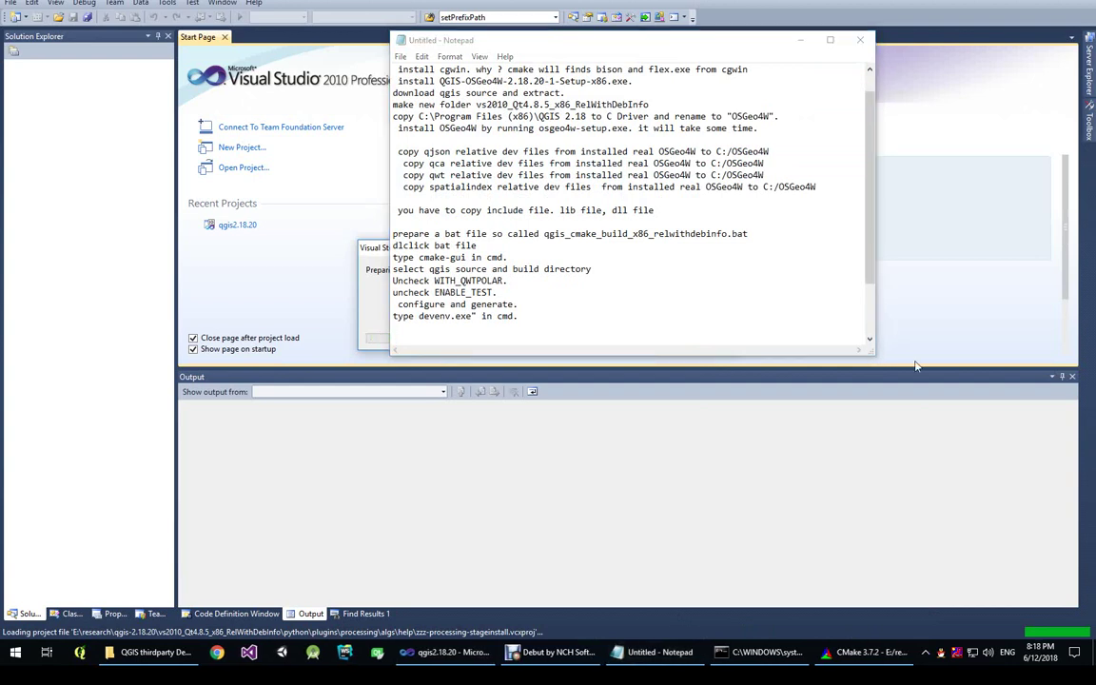
click(670, 318)
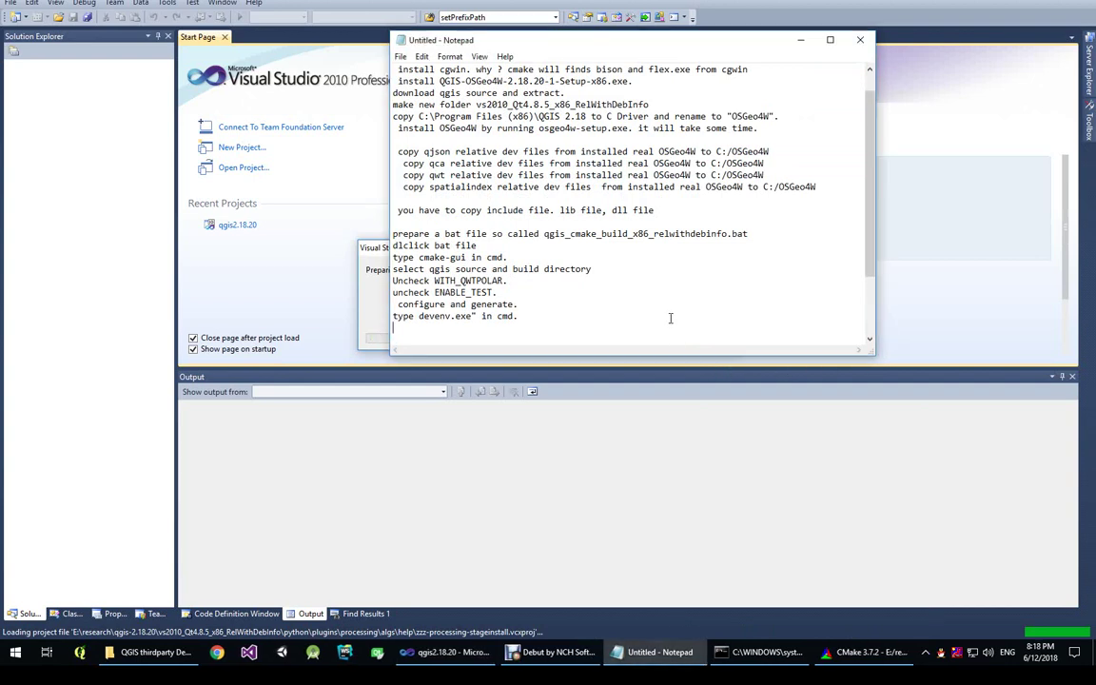
key(Return)
text(open generated solution and build.)
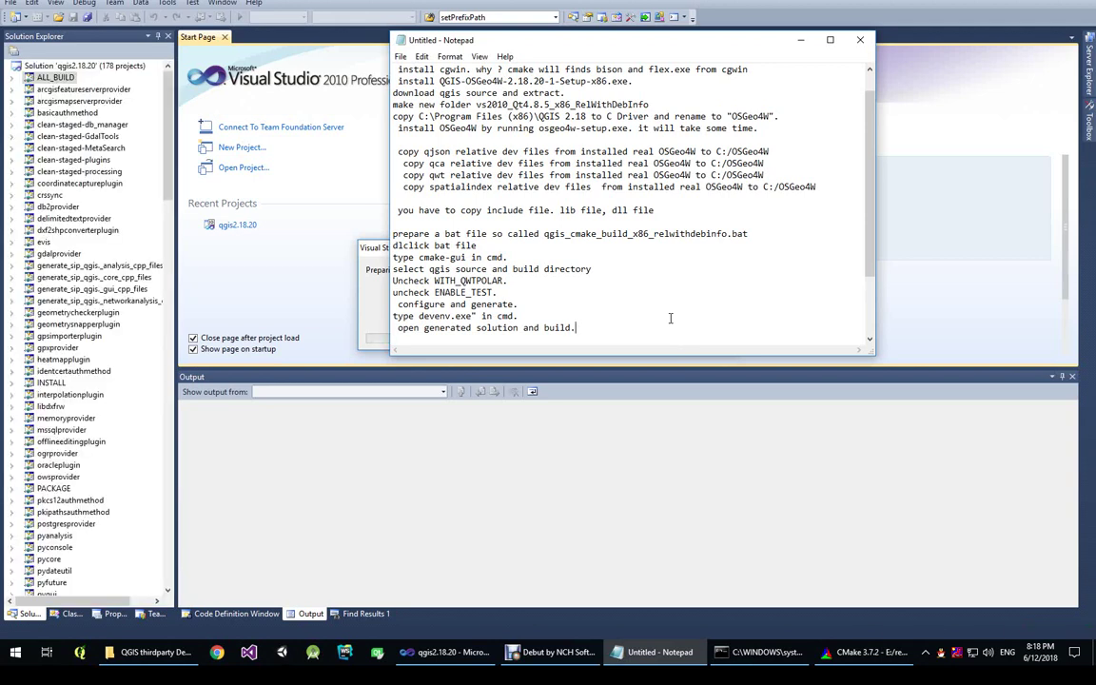
Return to Visual Studio and start debugging the solution in RelWithDebInfo, declining to build the out-of-date projects
click(280, 202)
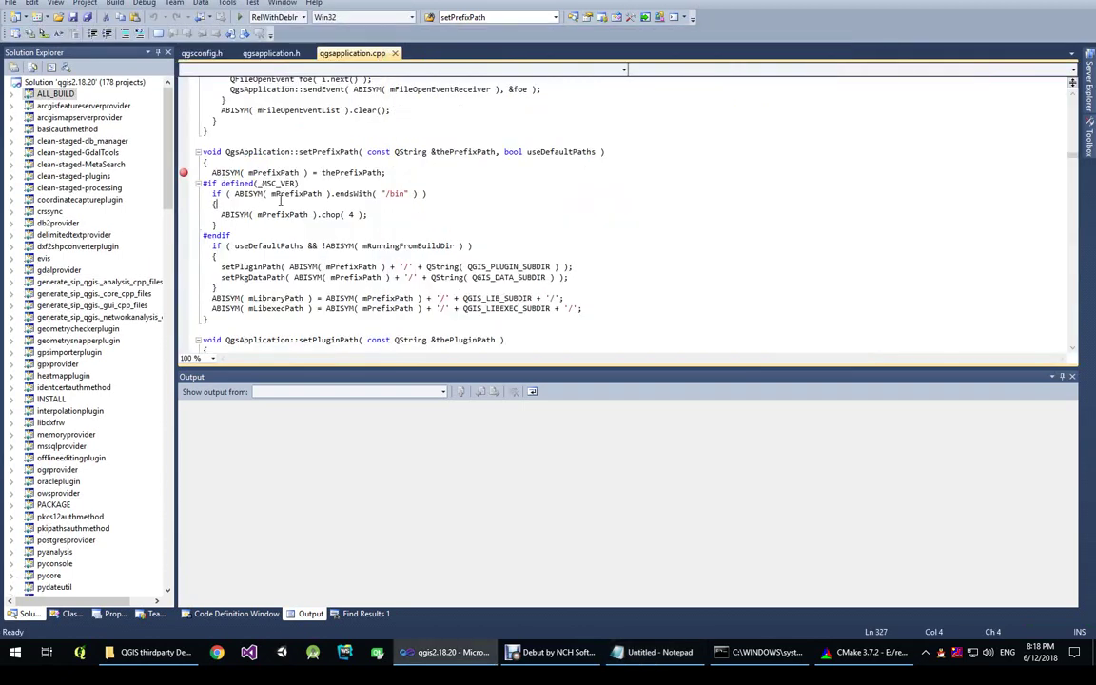
click(464, 267)
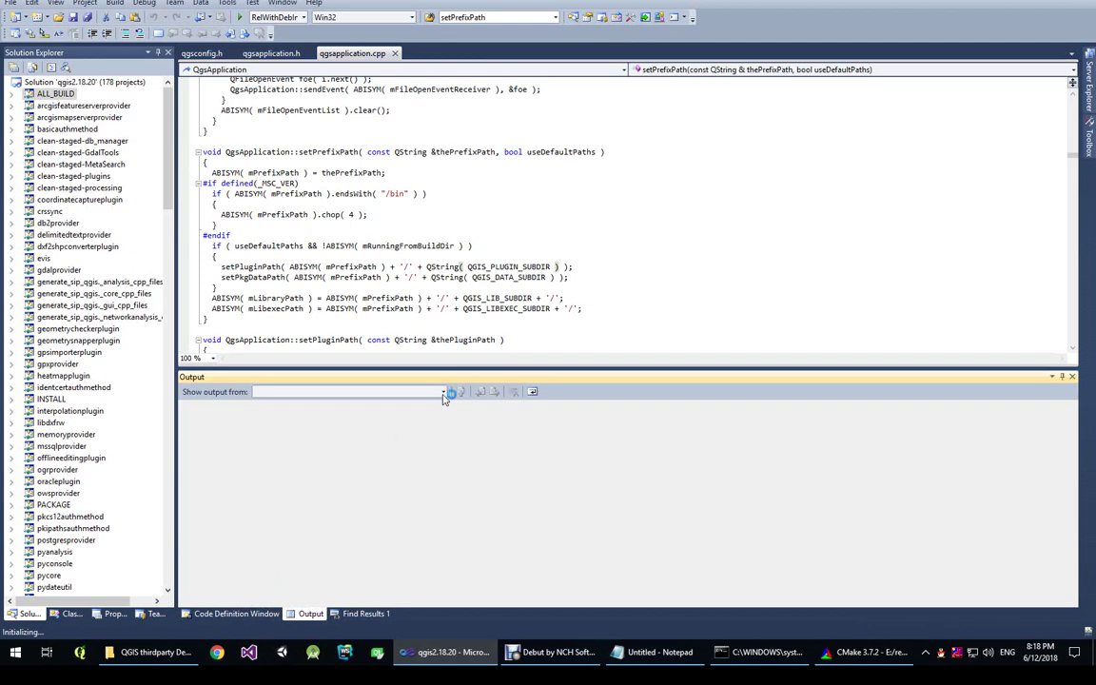
click(466, 289)
scroll(452, 333, down, 4)
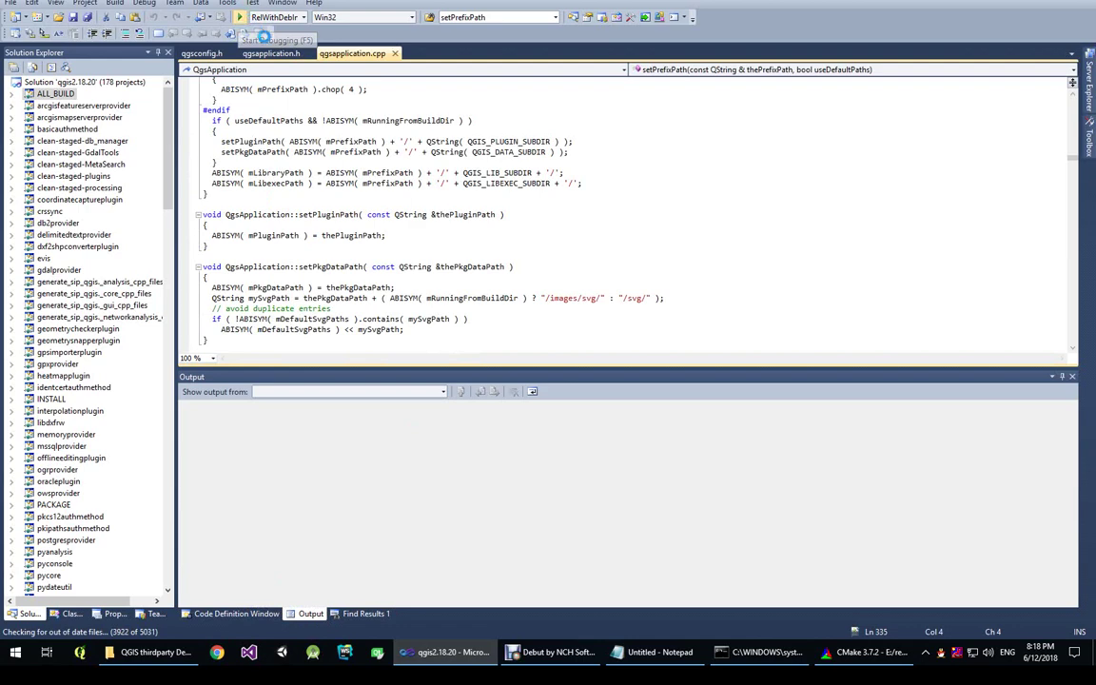
click(668, 663)
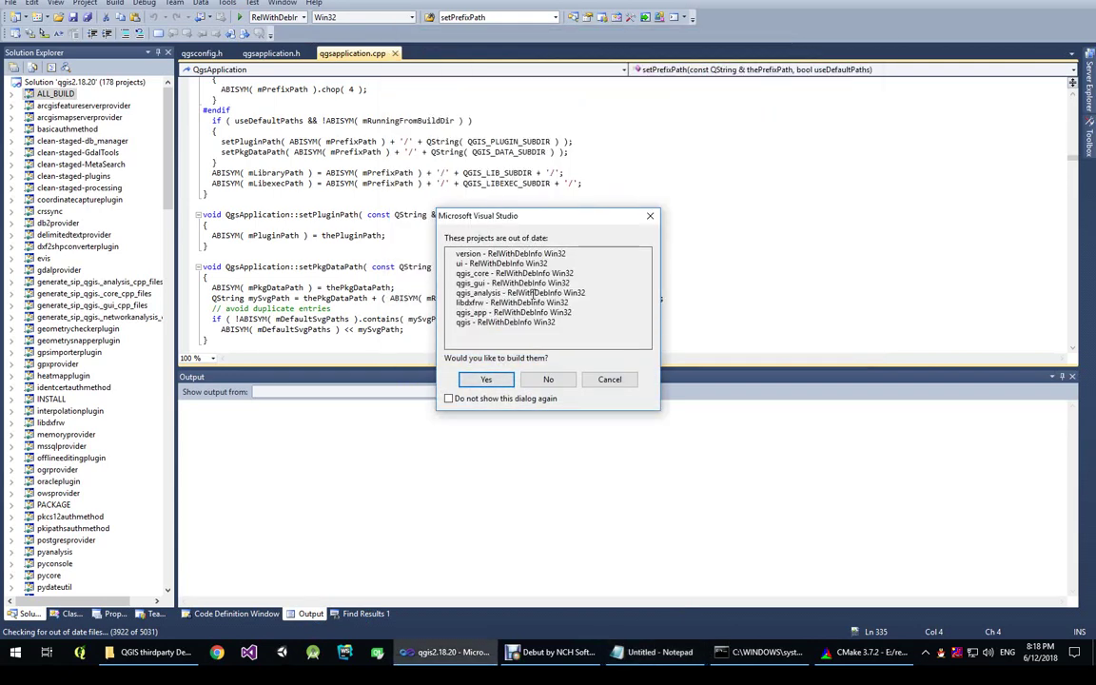
click(548, 378)
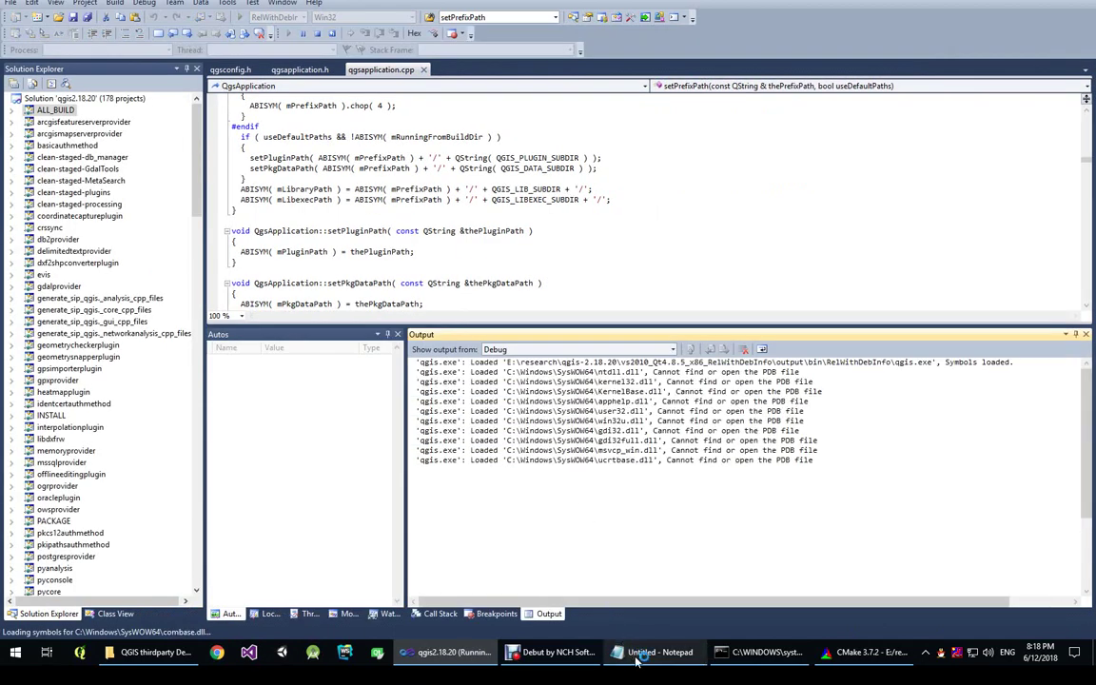
Switch to the Notepad note, add the line "building will take some time" at the end and highlight it
click(637, 654)
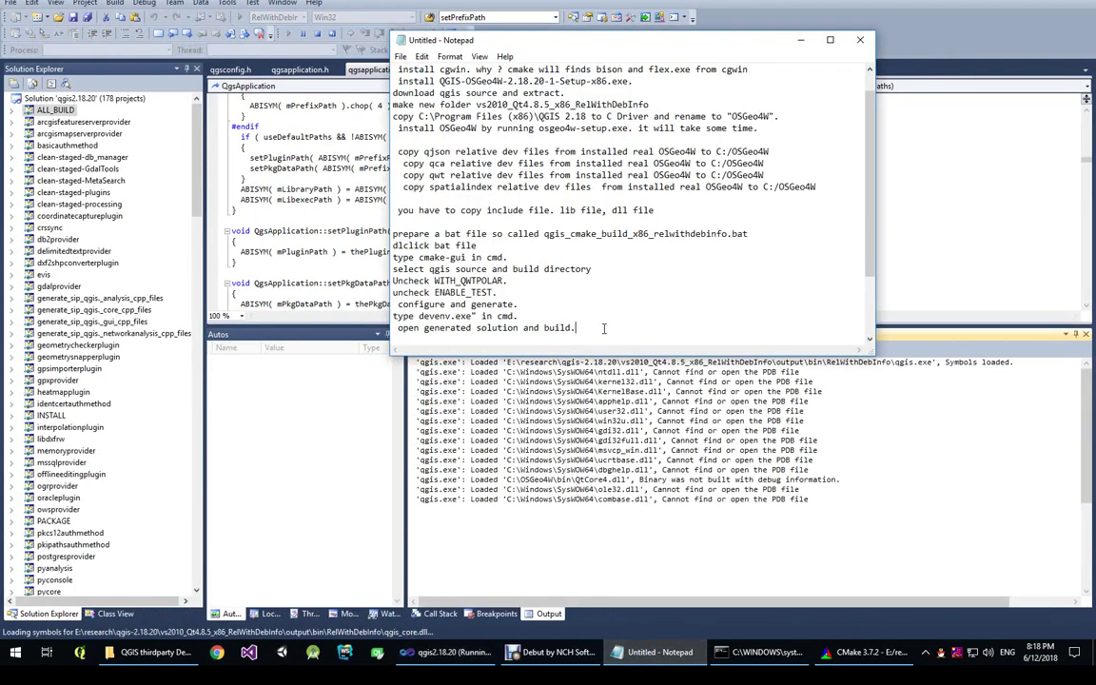
key(Return)
text(bu)
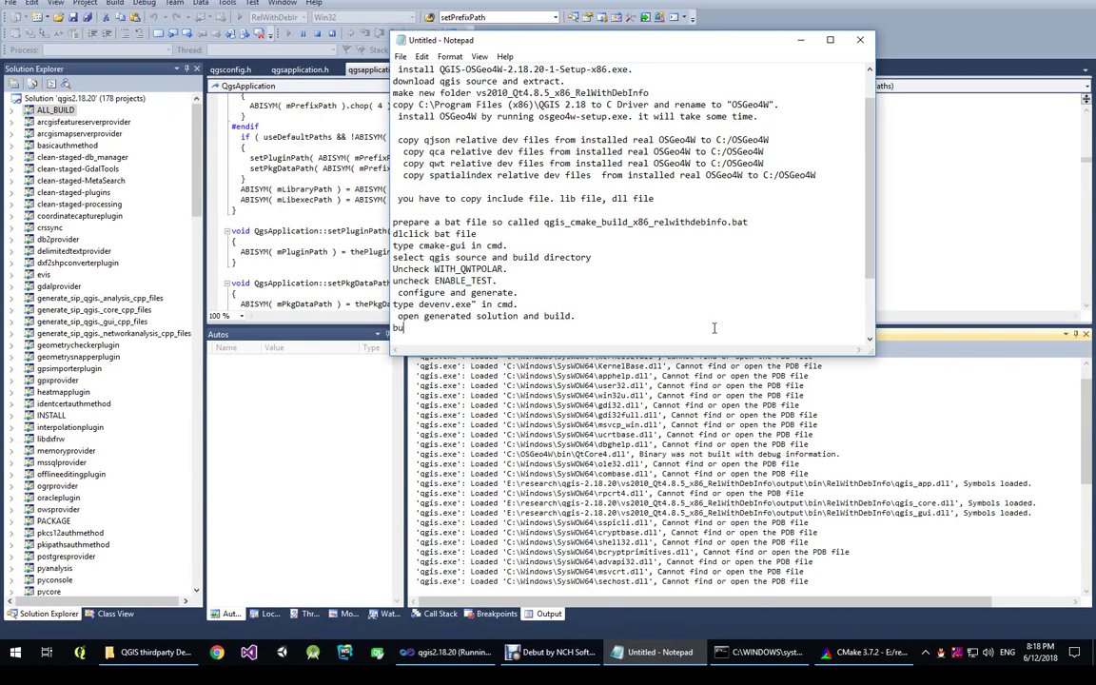
text(ild will)
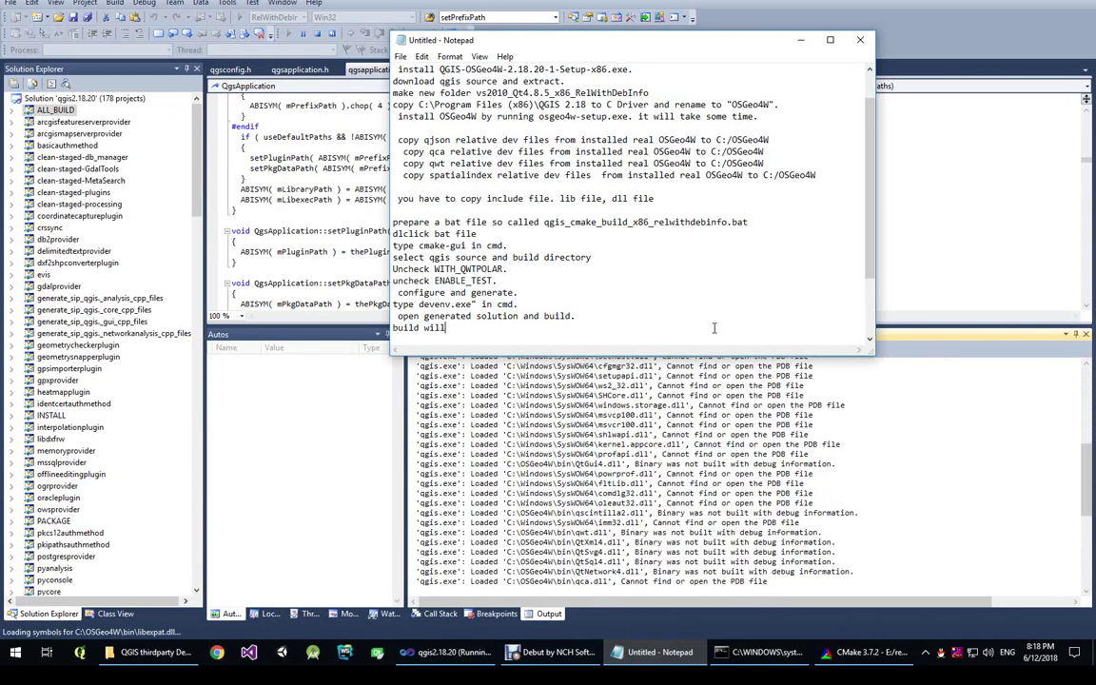
key(BackSpace)
key(BackSpace)
key(BackSpace)
key(BackSpace)
key(BackSpace)
text(in)
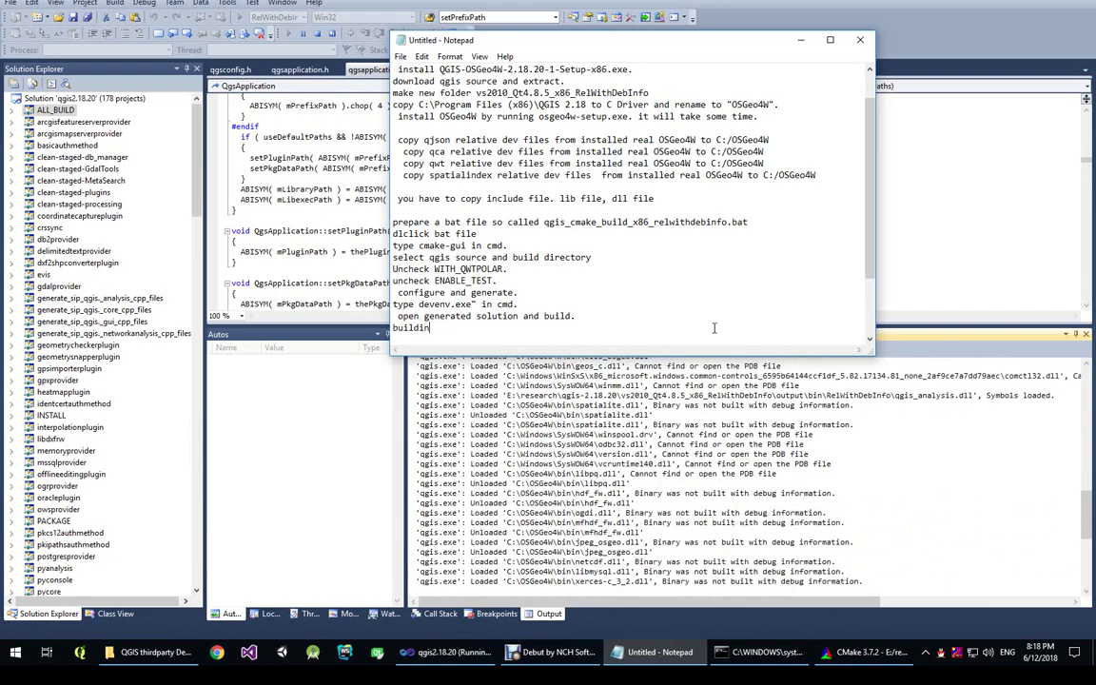
text(g will )
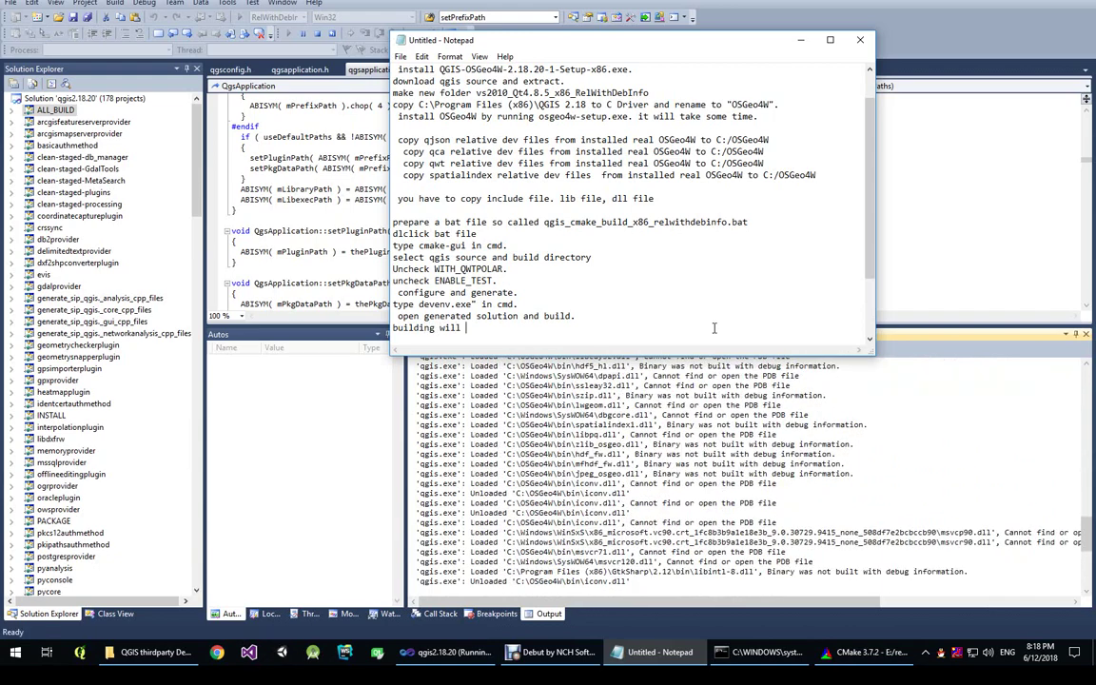
text(take some time)
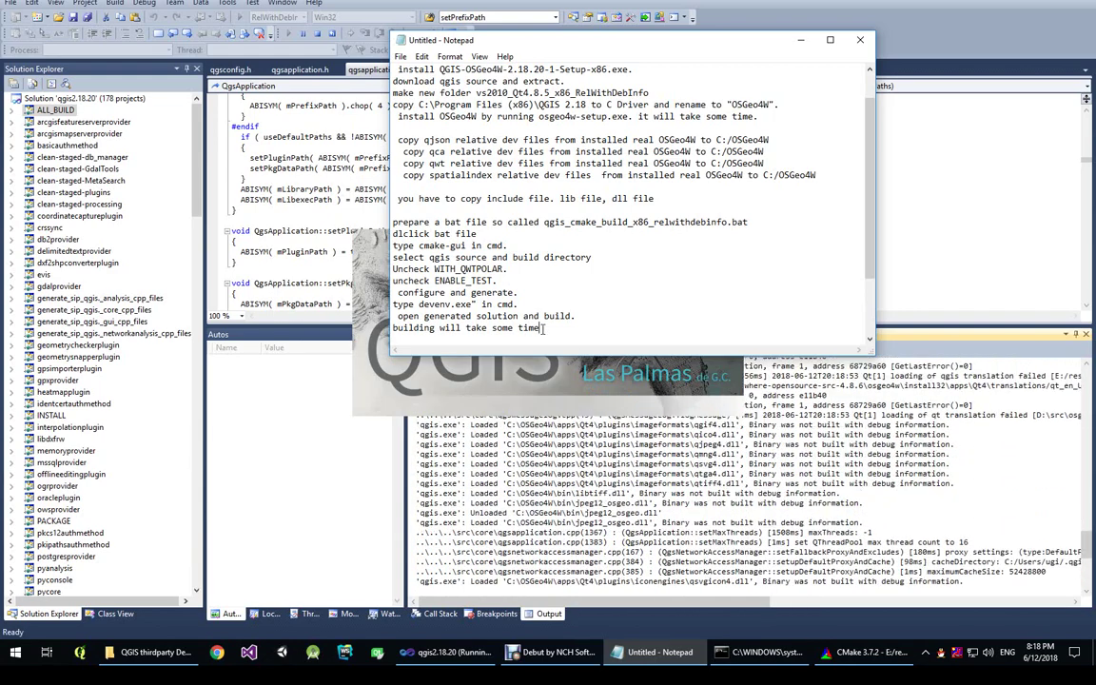
drag(539, 327, 384, 328)
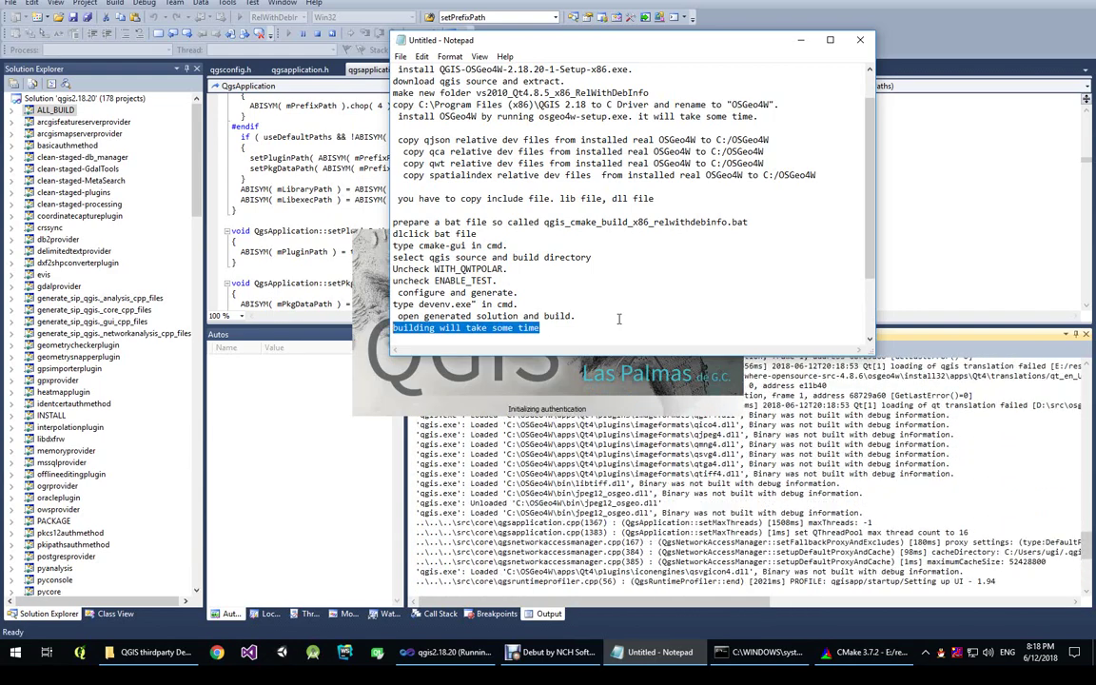